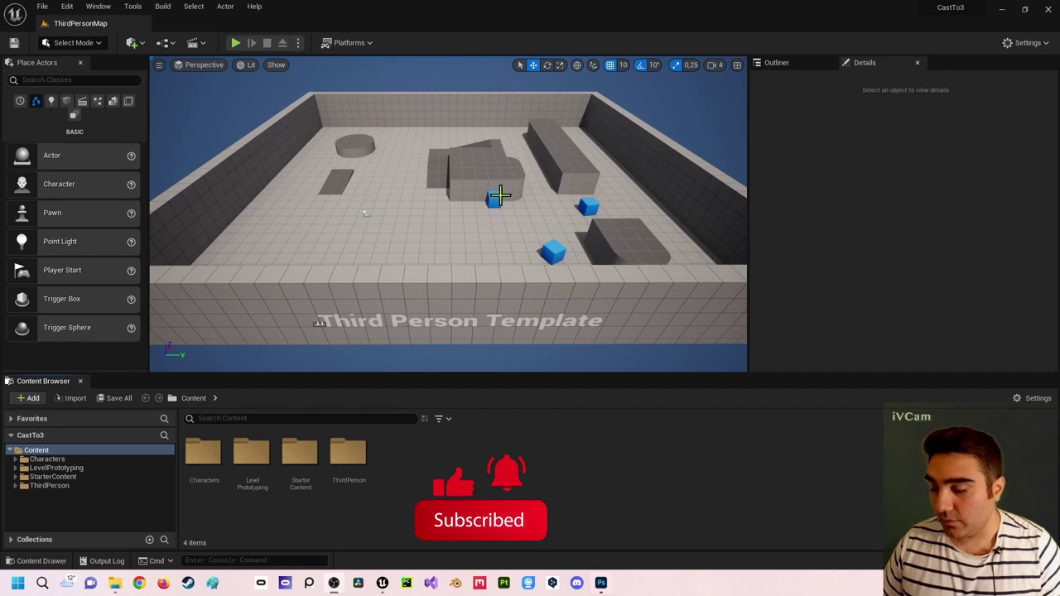
# Step: Place a BP_ThirdPersonCharacter from ThirdPerson/Blueprints into the level and delete the Player Start
pyautogui.moveTo(515, 184)
pyautogui.mouseDown()
pyautogui.moveTo(507, 149)
pyautogui.moveTo(507, 190)
pyautogui.moveTo(501, 158)
pyautogui.mouseUp()
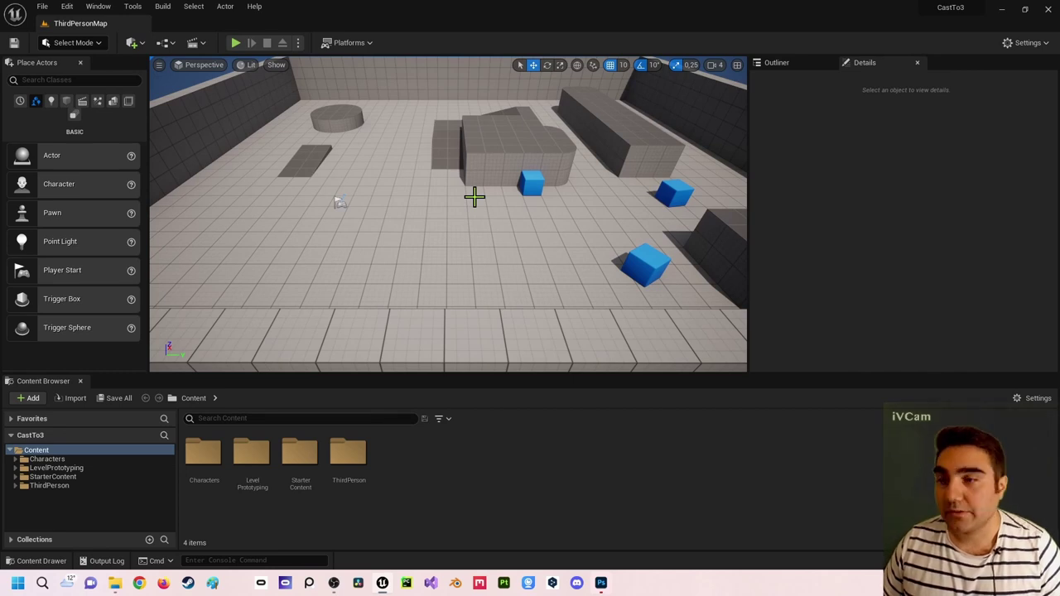
pyautogui.moveTo(445, 201)
pyautogui.mouseDown(button='right')
pyautogui.moveTo(431, 207)
pyautogui.moveTo(430, 223)
pyautogui.moveTo(437, 200)
pyautogui.mouseUp(button='right')
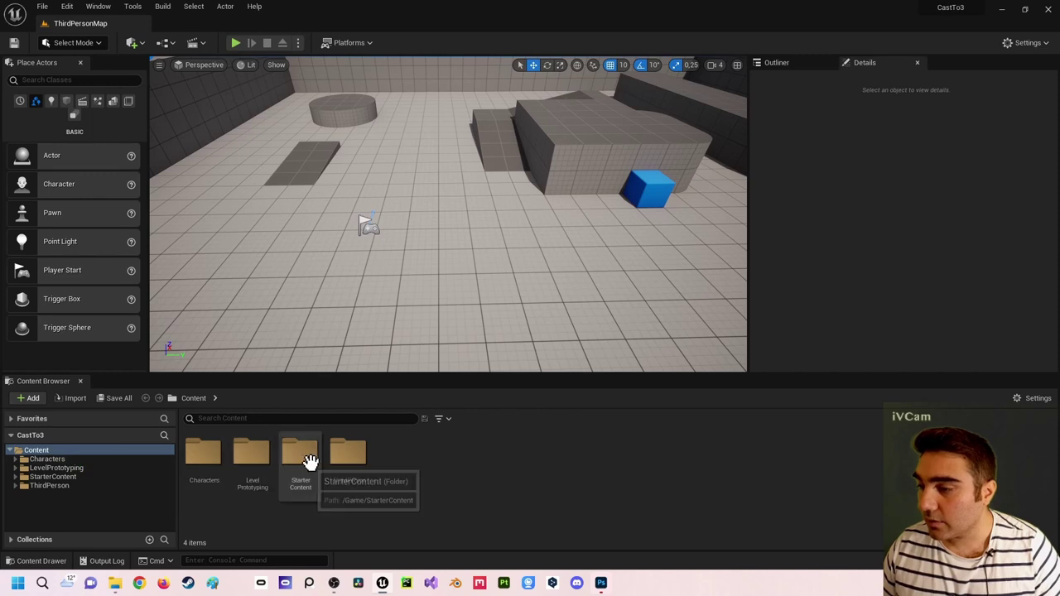
pyautogui.doubleClick(338, 466)
pyautogui.doubleClick(203, 451)
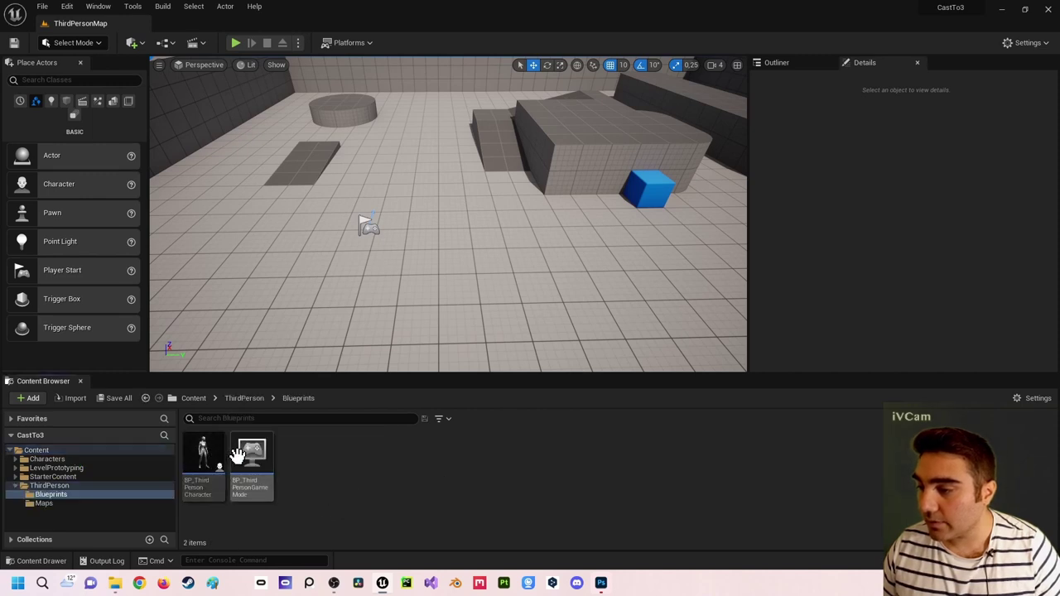
pyautogui.moveTo(207, 460); pyautogui.dragTo(434, 248)
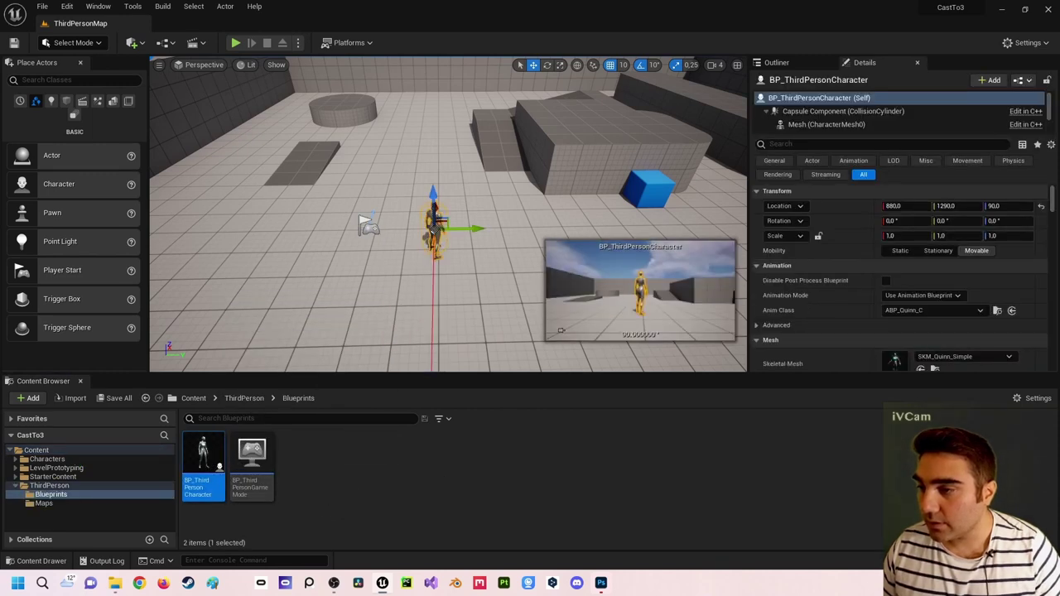
pyautogui.click(367, 224)
pyautogui.press('Delete')
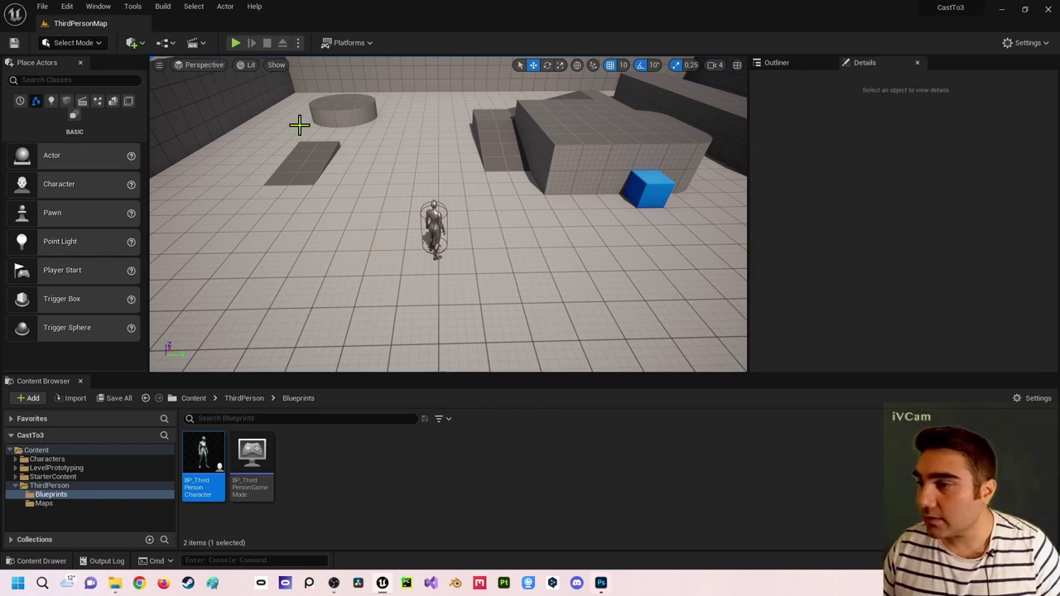
# Step: Set the character's Auto Receive Input and Auto Possess Player both to Player 0
pyautogui.click(428, 217)
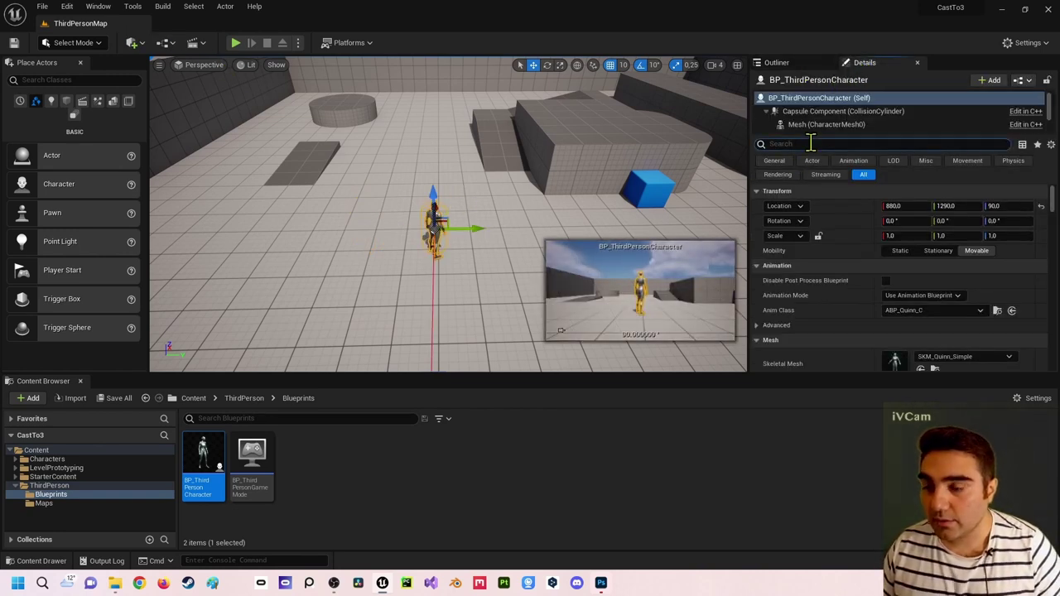
pyautogui.write('auto')
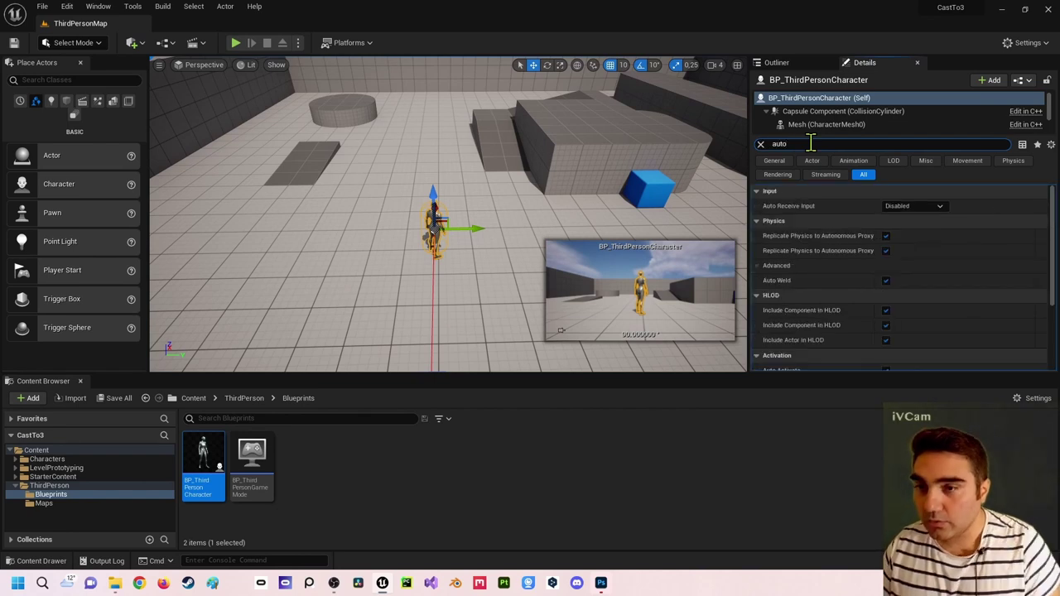
pyautogui.click(936, 213)
pyautogui.click(921, 222)
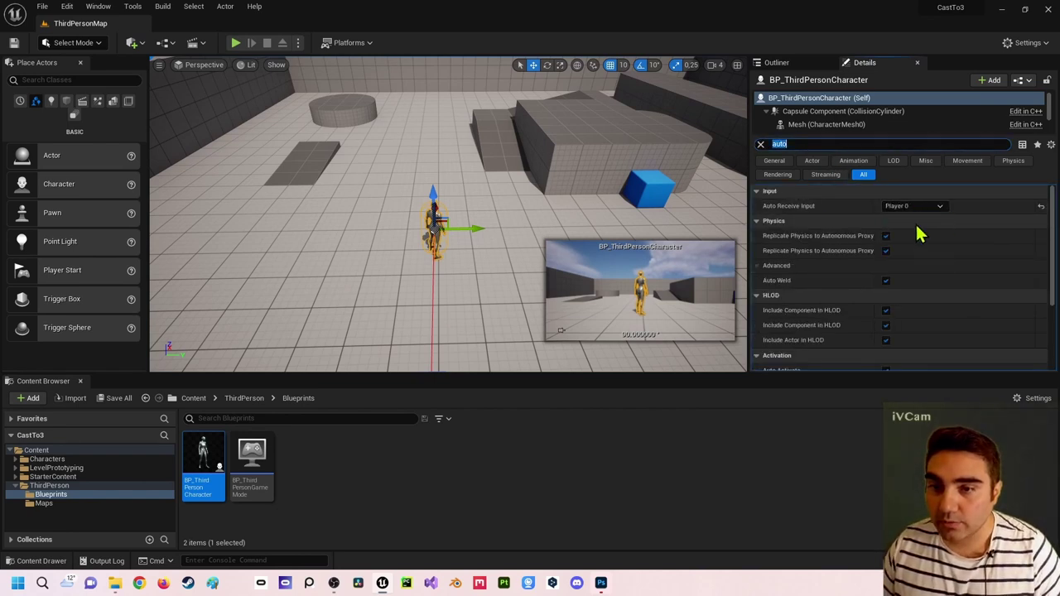
pyautogui.click(795, 144)
pyautogui.write('po')
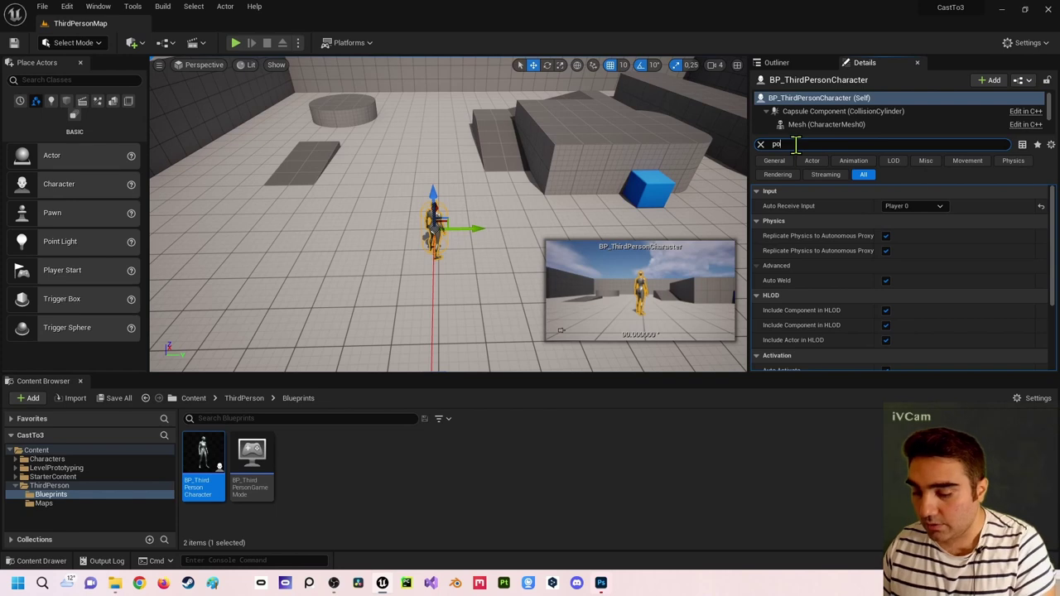
pyautogui.write('sses')
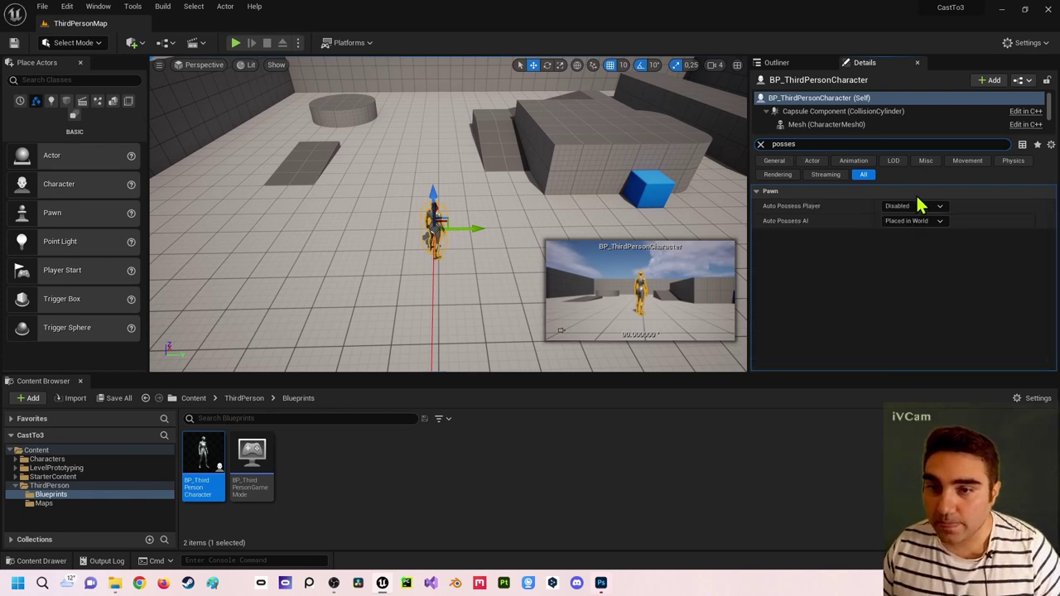
pyautogui.click(914, 209)
pyautogui.click(913, 236)
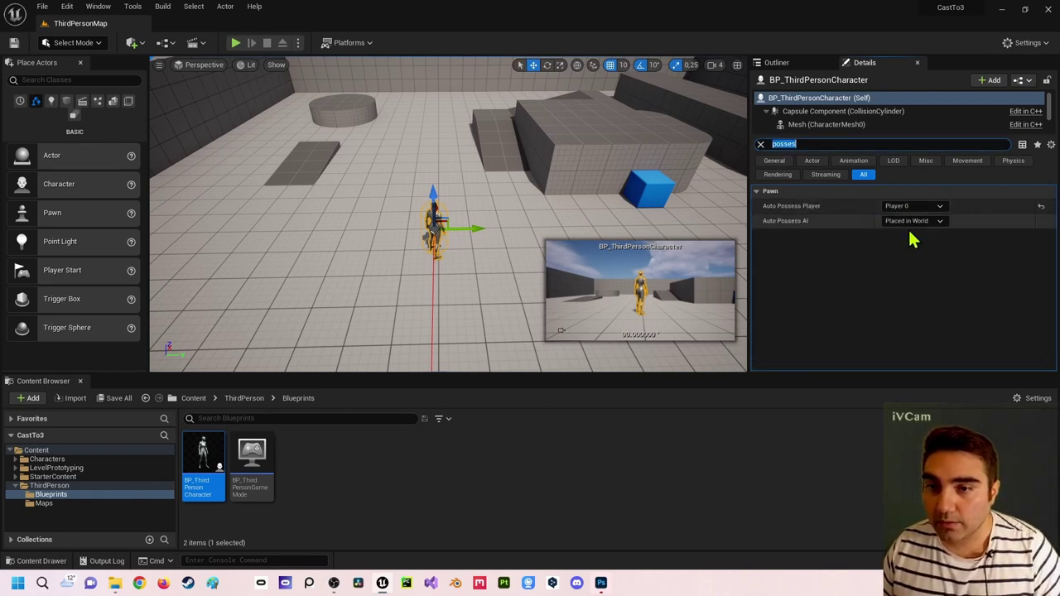
pyautogui.click(760, 144)
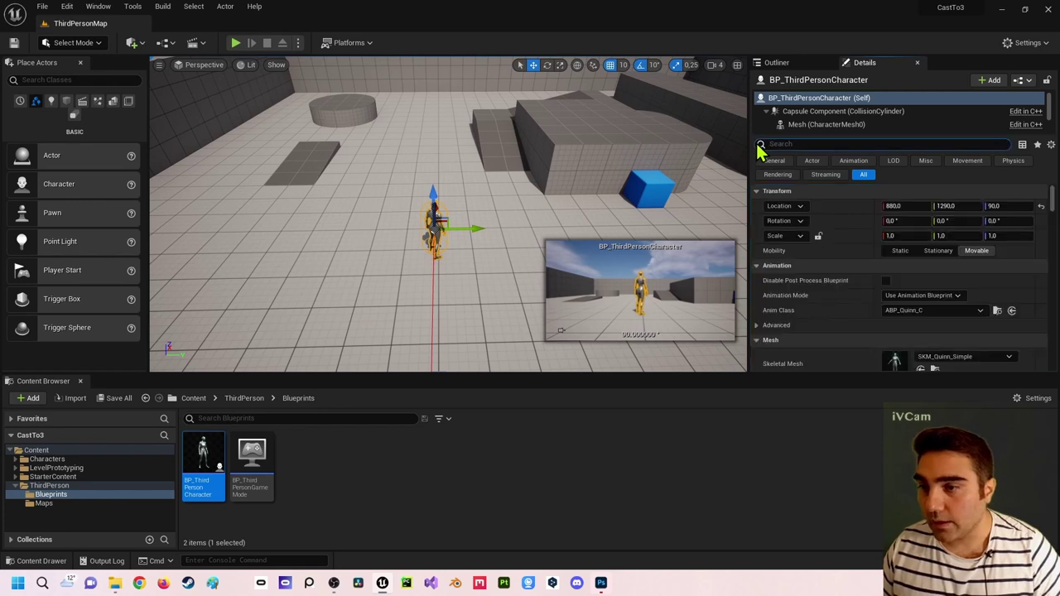
# Step: Place a sphere from the basic shapes into the level
pyautogui.moveTo(425, 142); pyautogui.dragTo(425, 141, button='right')
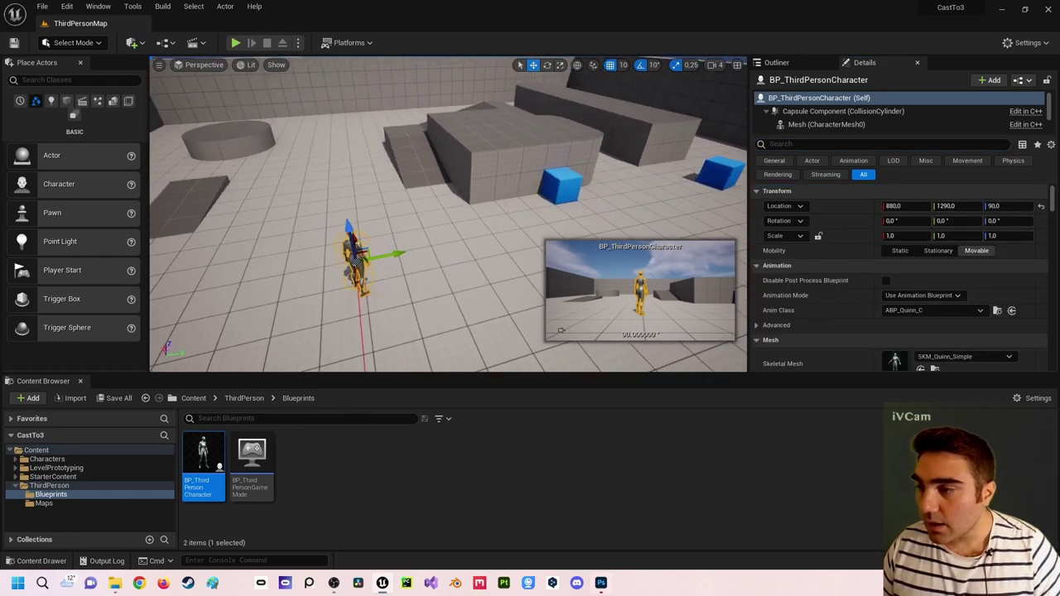
pyautogui.click(67, 101)
pyautogui.moveTo(64, 155)
pyautogui.mouseDown()
pyautogui.moveTo(108, 156)
pyautogui.moveTo(72, 182)
pyautogui.moveTo(446, 236)
pyautogui.moveTo(445, 205)
pyautogui.mouseUp()
# Step: Convert the sphere into an Actor blueprint named BP_Container, harvesting its components
pyautogui.click(166, 43)
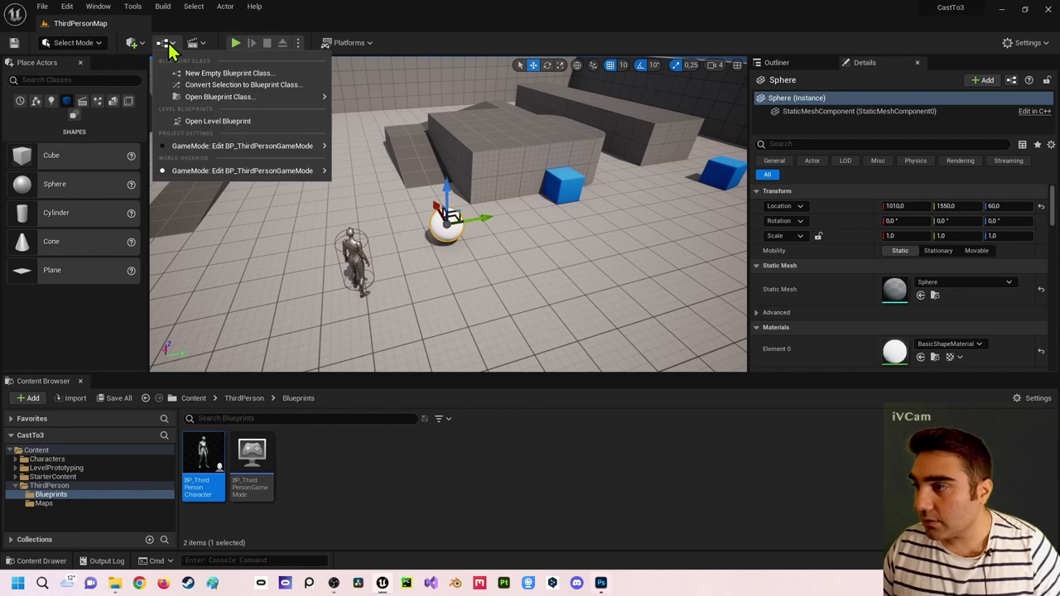
pyautogui.click(198, 85)
pyautogui.moveTo(484, 121); pyautogui.dragTo(684, 124)
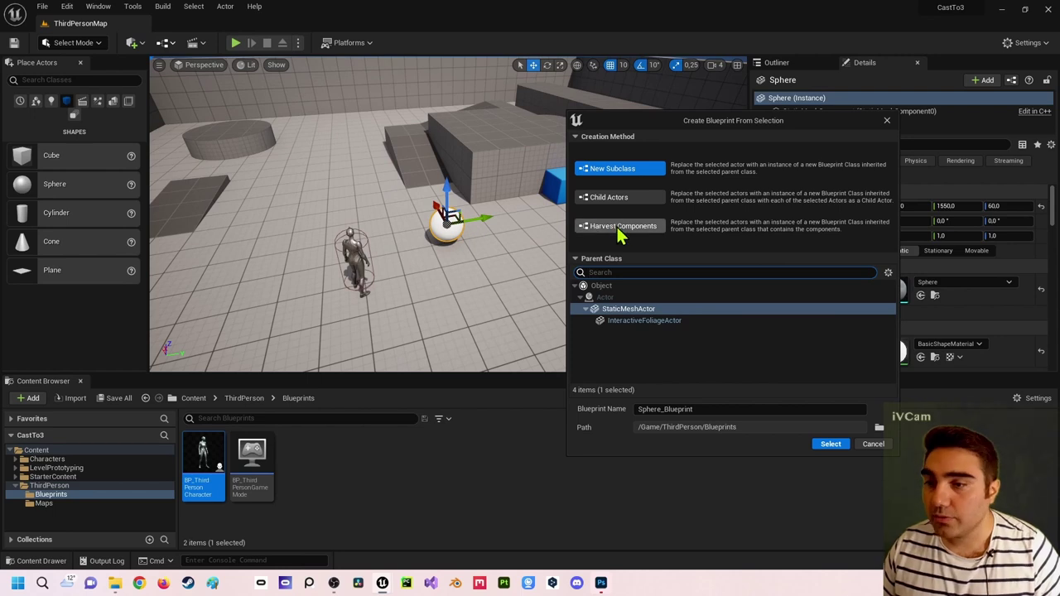
pyautogui.click(608, 297)
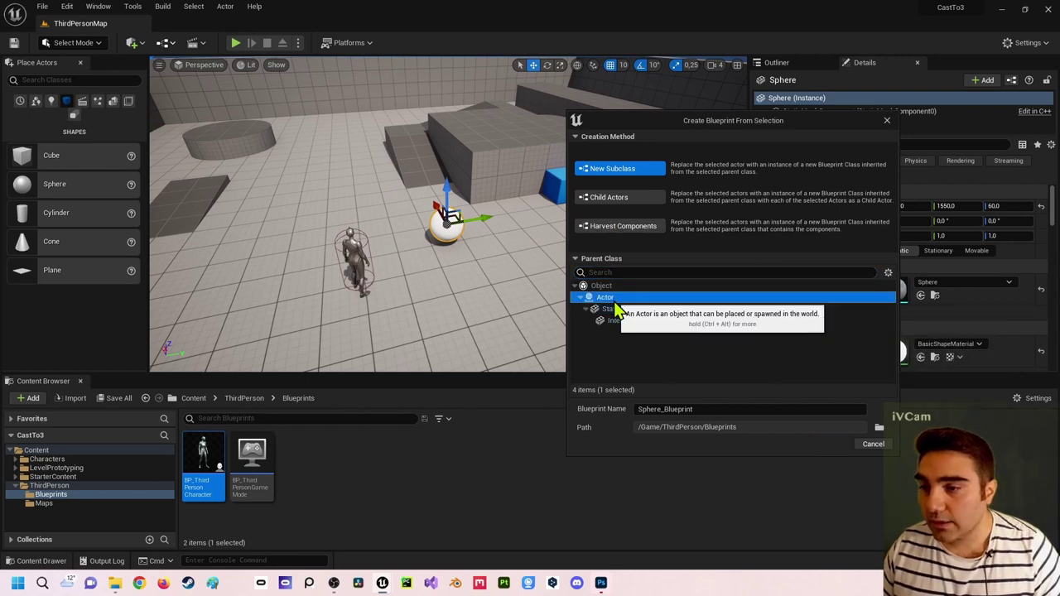
pyautogui.click(623, 228)
pyautogui.click(681, 409)
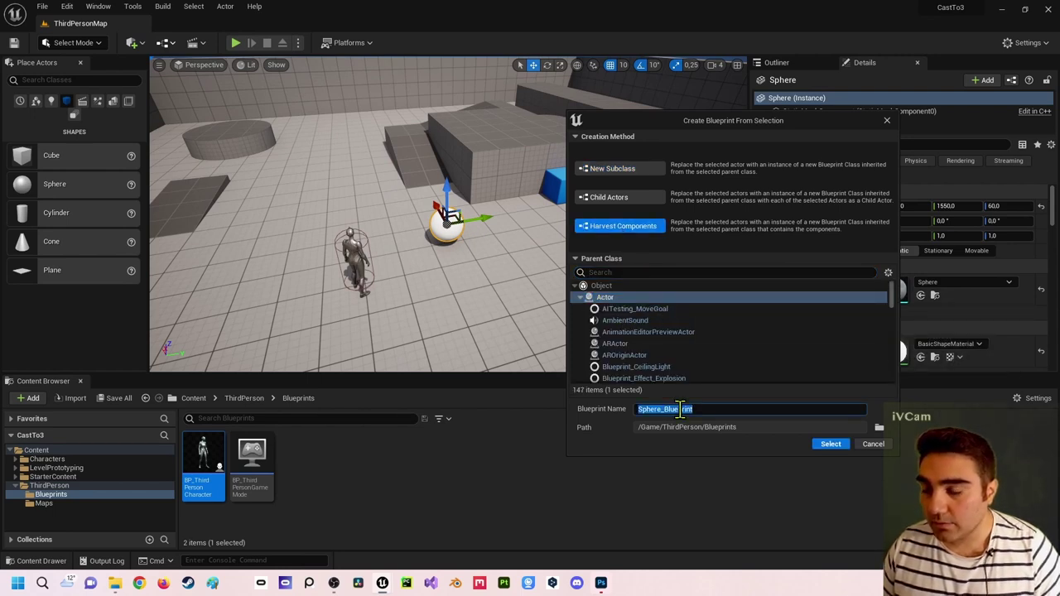
pyautogui.write('BP_Containe')
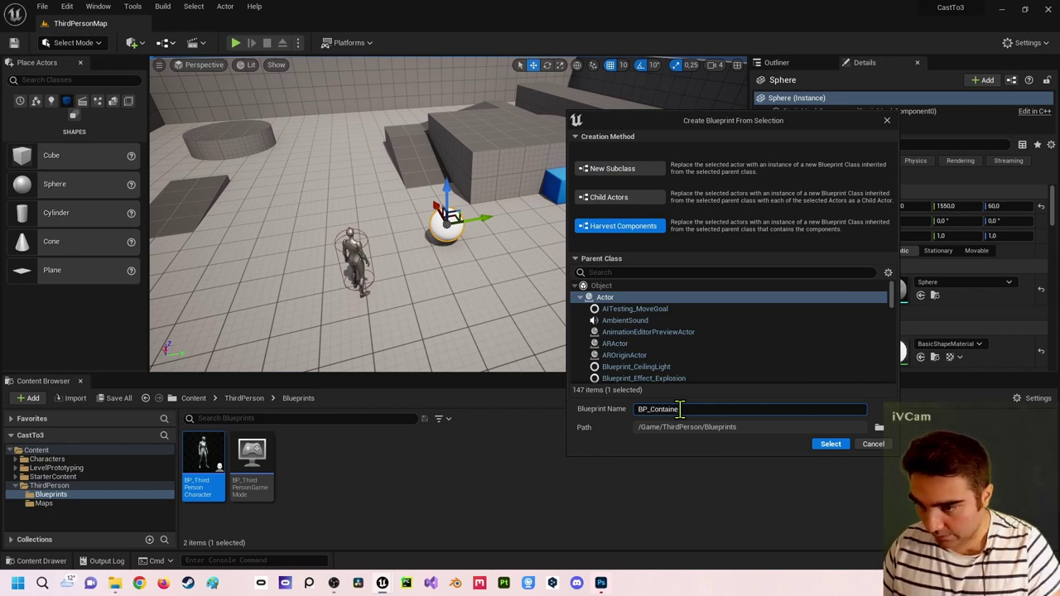
pyautogui.write('r')
pyautogui.click(830, 445)
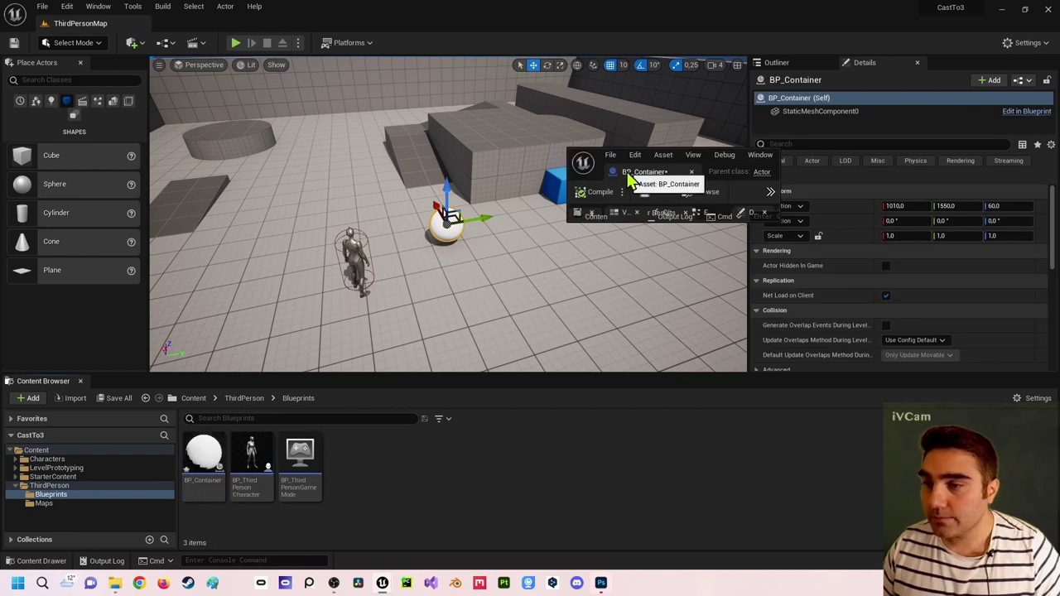
# Step: Dock the BP_Container editor, add an Integer variable Erfahrungspunkte, and compile
pyautogui.moveTo(631, 176)
pyautogui.mouseDown()
pyautogui.moveTo(264, 56)
pyautogui.moveTo(213, 24)
pyautogui.mouseUp()
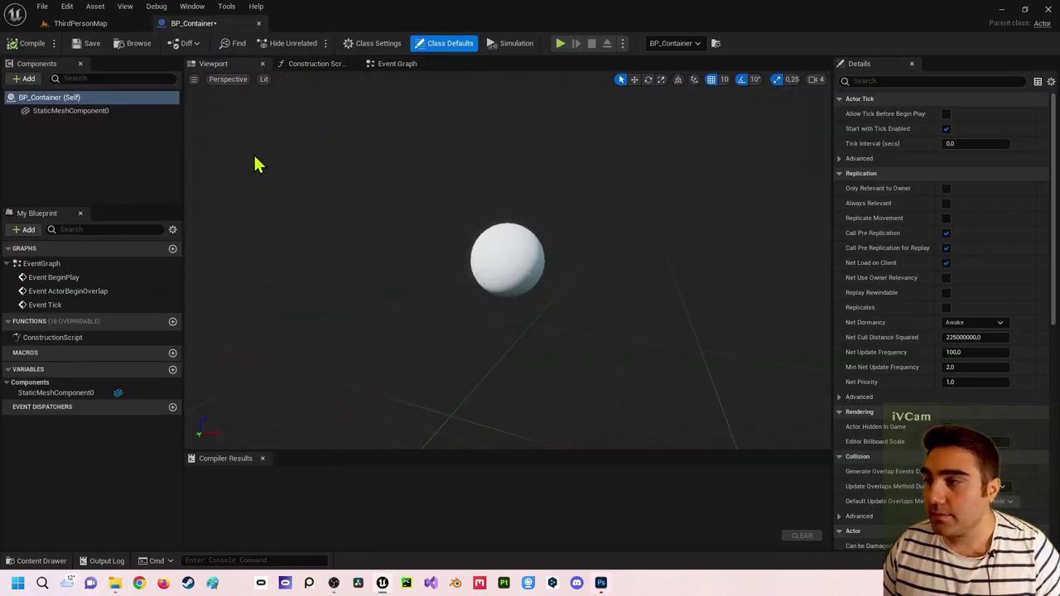
pyautogui.click(172, 369)
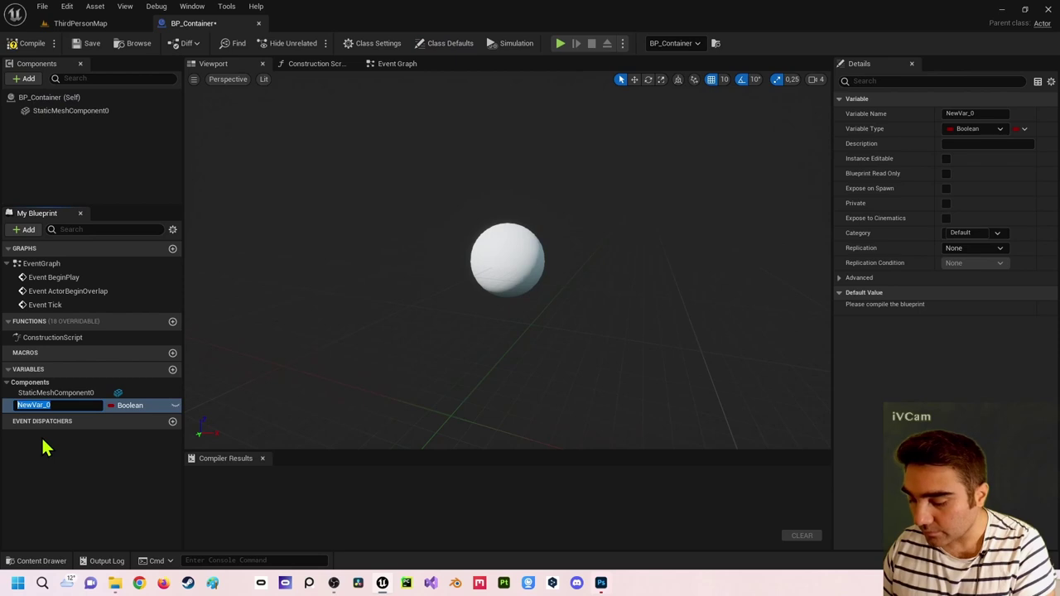
pyautogui.write('Eff')
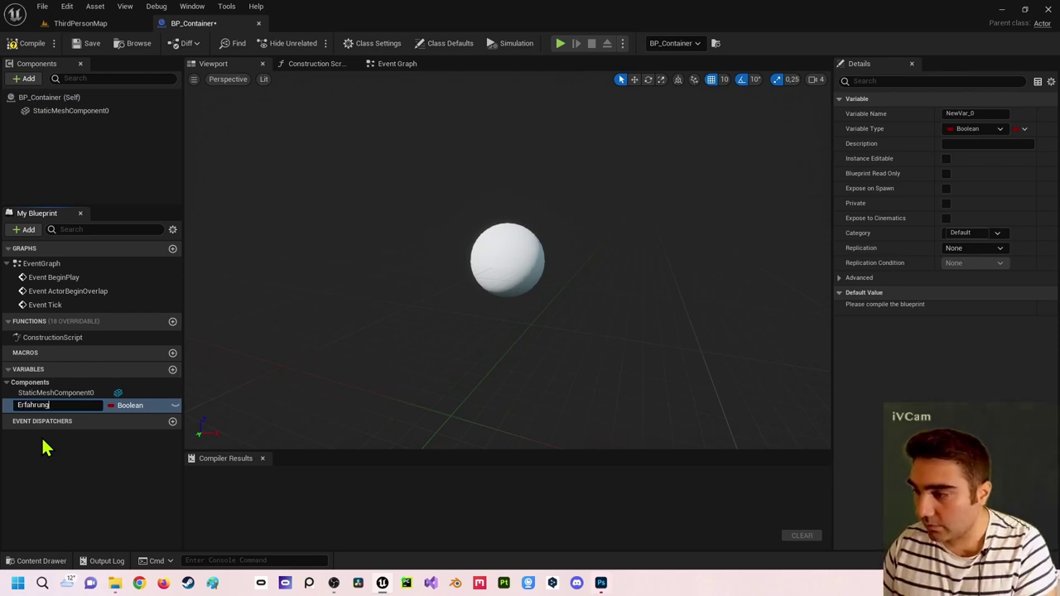
pyautogui.write('punkte')
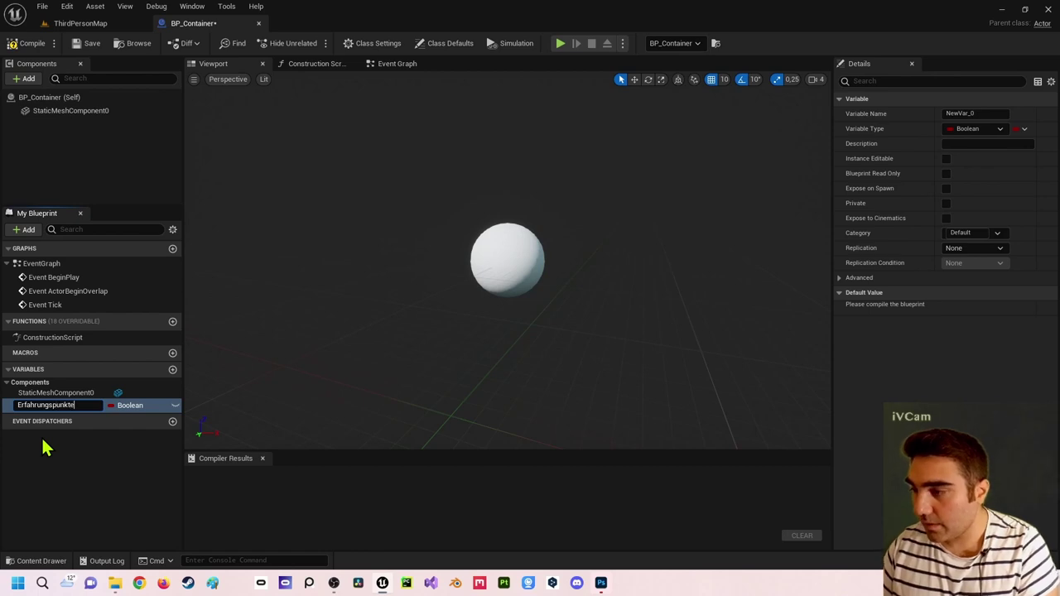
pyautogui.press('Return')
pyautogui.click(124, 404)
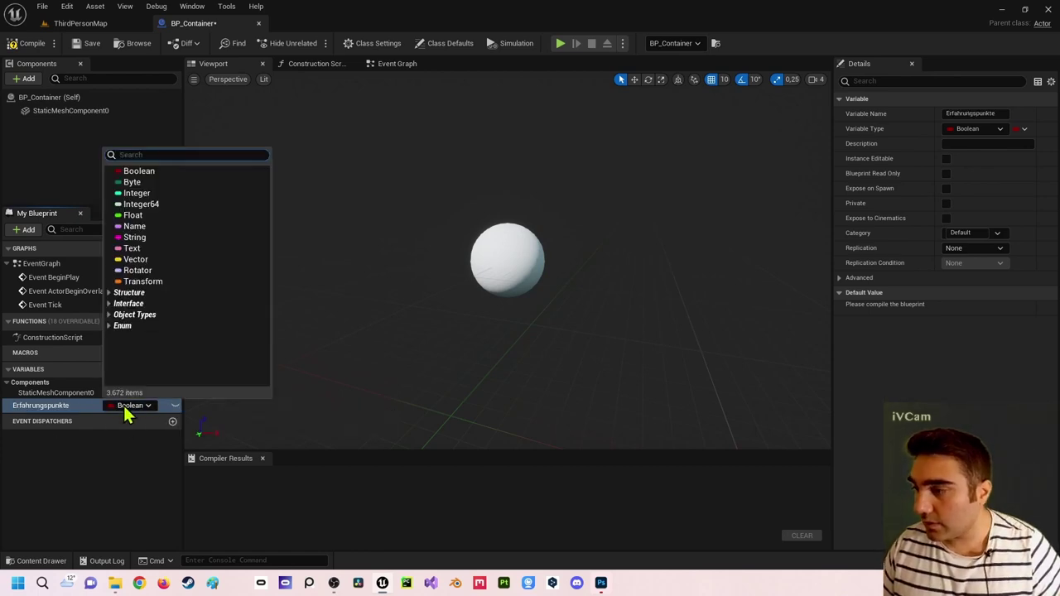
pyautogui.click(145, 217)
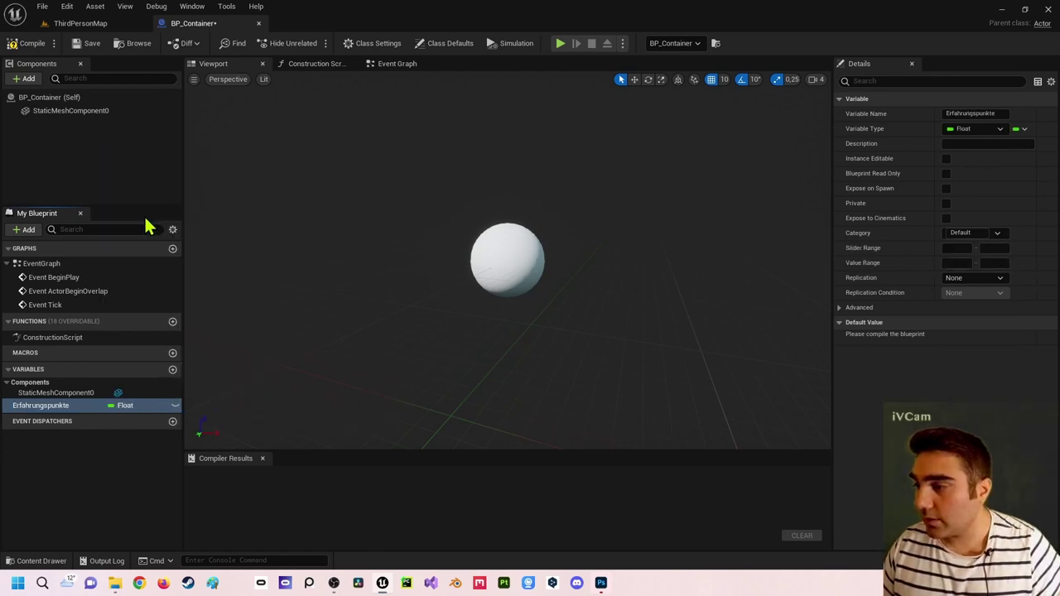
pyautogui.click(128, 405)
pyautogui.click(171, 191)
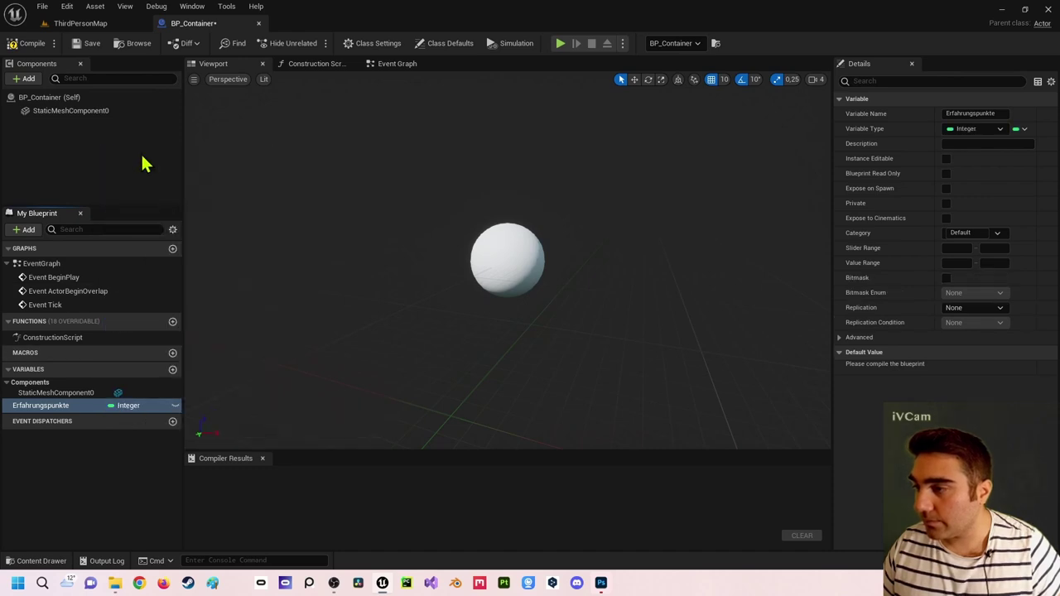
pyautogui.click(31, 45)
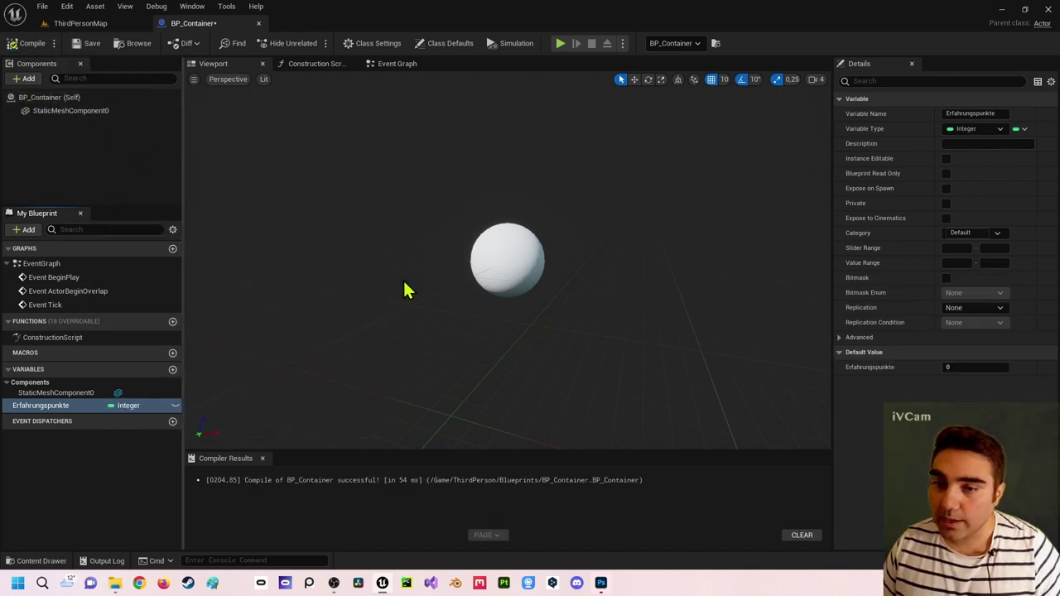
# Step: Set Erfahrungspunkte's default value to 12500 and recompile BP_Container
pyautogui.click(966, 366)
pyautogui.write('125')
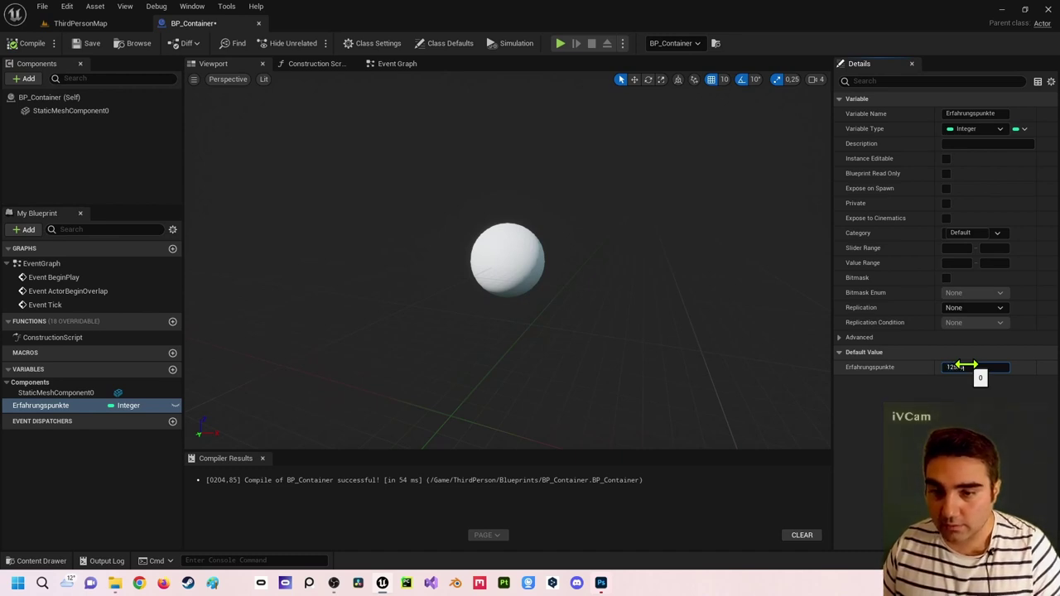
pyautogui.write('00')
pyautogui.press('Return')
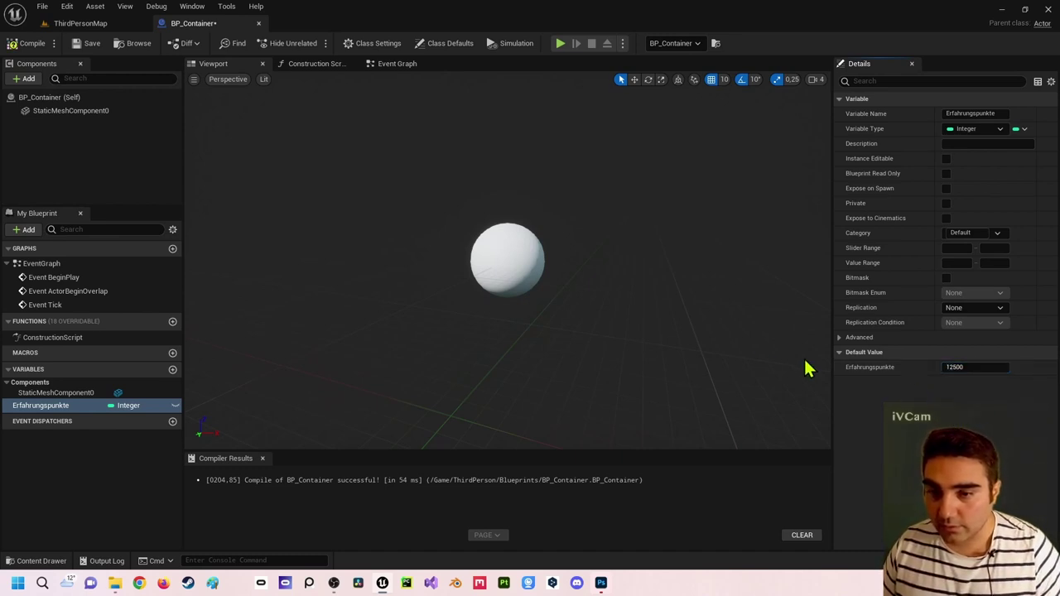
pyautogui.click(30, 44)
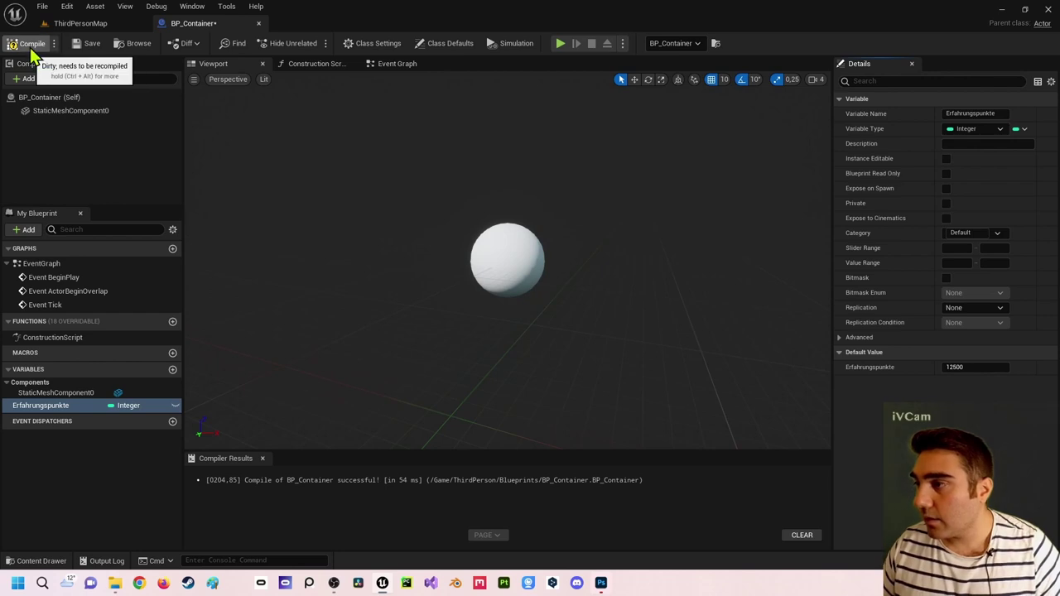
# Step: From ThirdPersonMap, open BP_ThirdPersonCharacter and pan its Event Graph to empty space
pyautogui.click(80, 23)
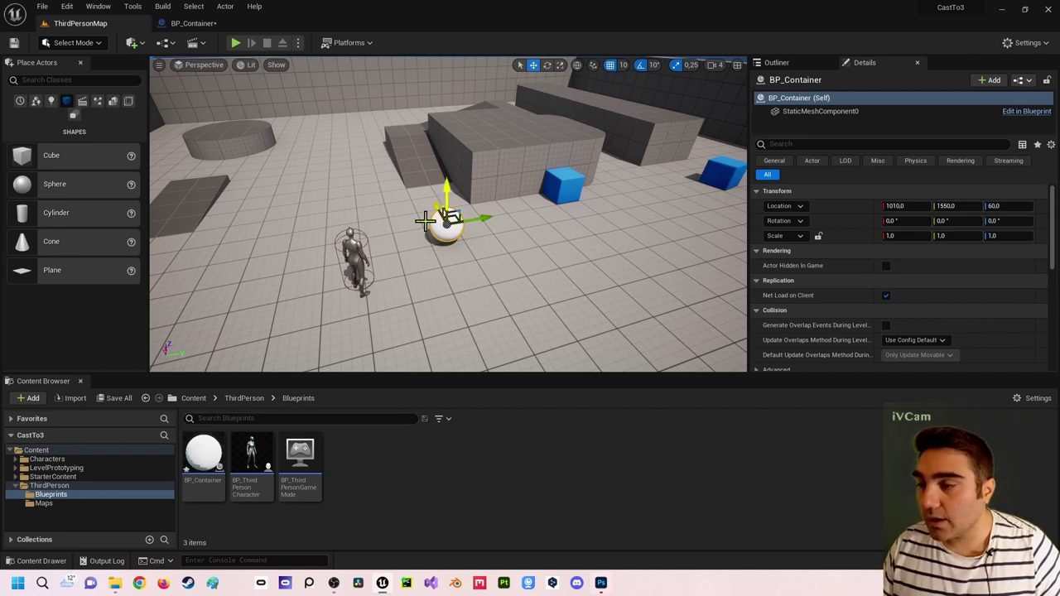
pyautogui.click(358, 255)
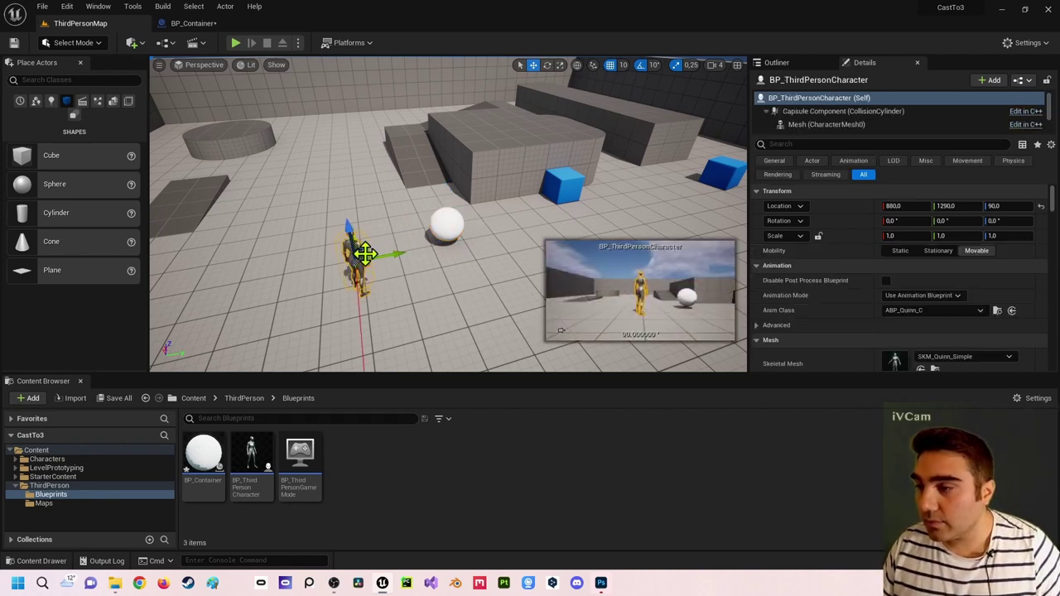
pyautogui.click(445, 228)
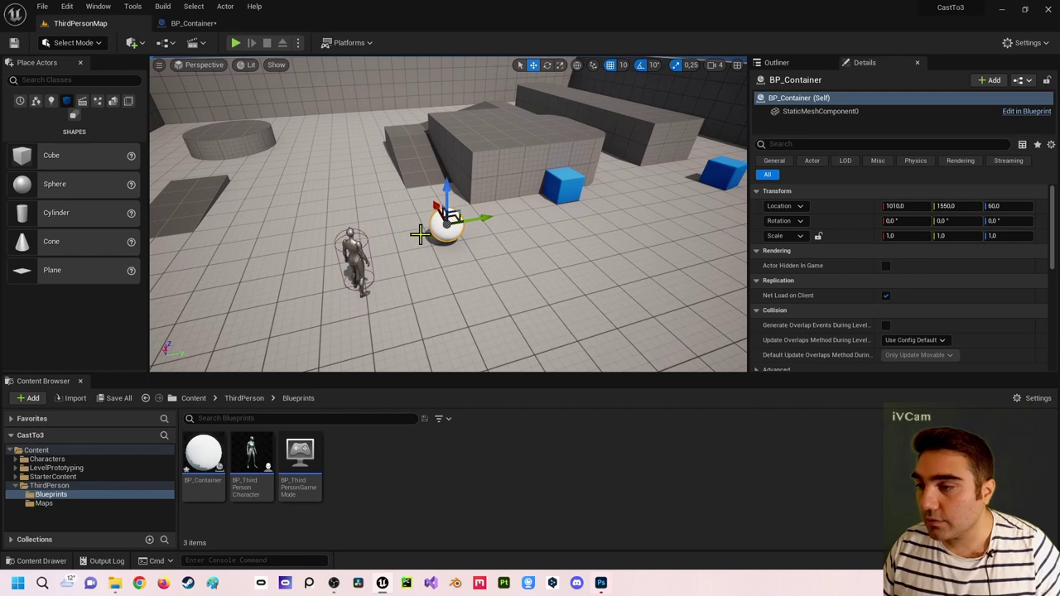
pyautogui.click(356, 241)
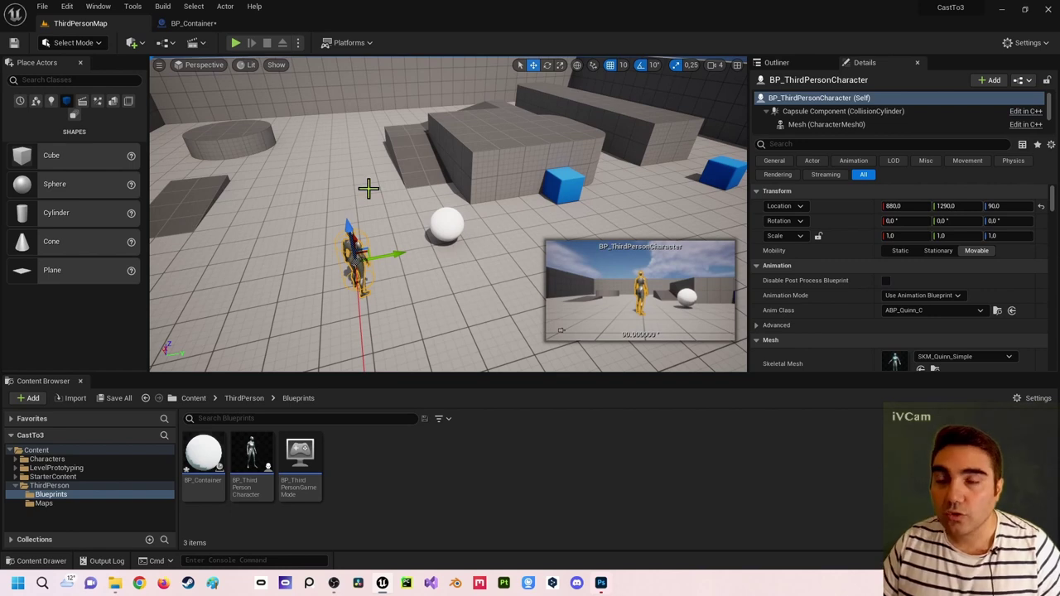
pyautogui.doubleClick(245, 464)
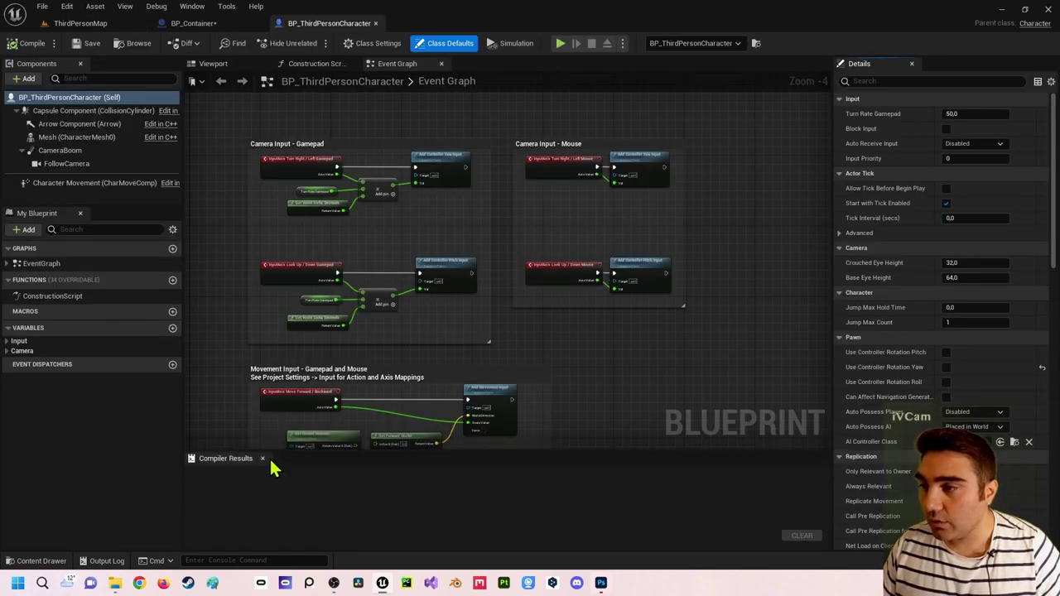
pyautogui.moveTo(506, 290); pyautogui.dragTo(339, 137, button='right')
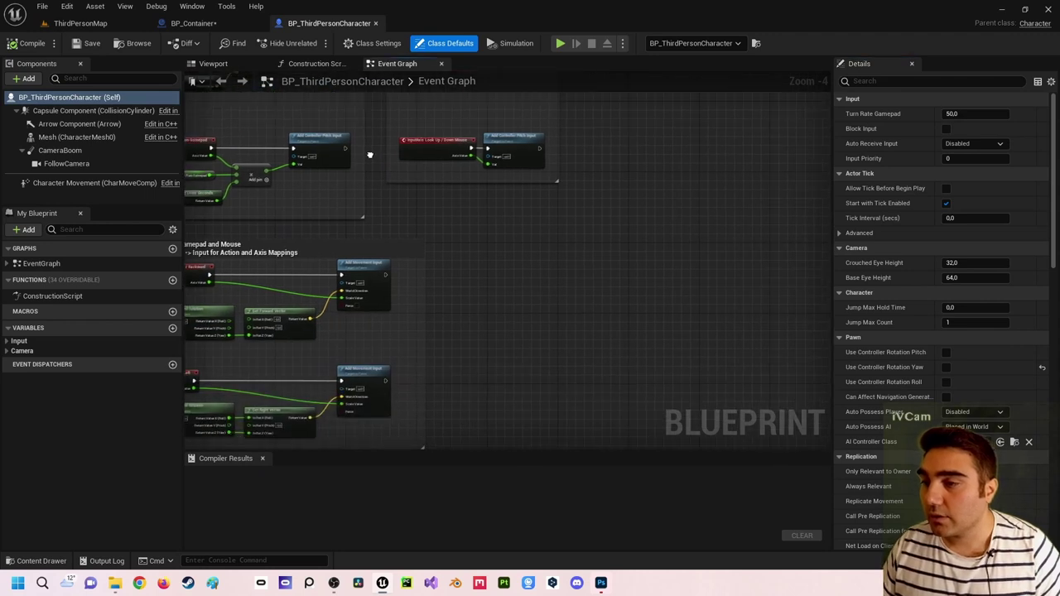
pyautogui.scroll(2, 423, 222)
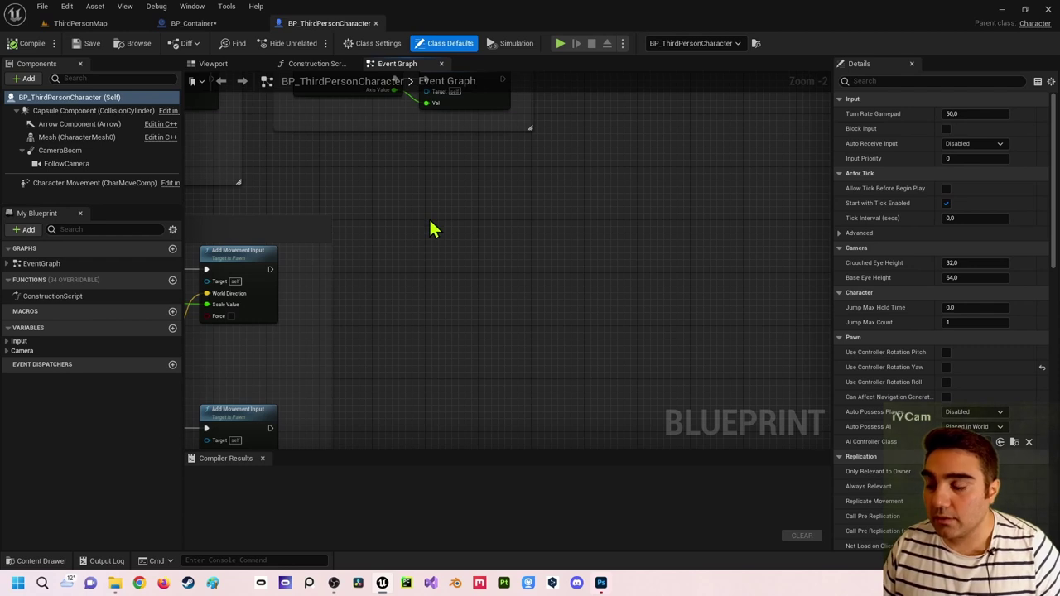
# Step: Add a keyboard event node to the Event Graph bound to key 1
pyautogui.rightClick(432, 229)
pyautogui.write('ke')
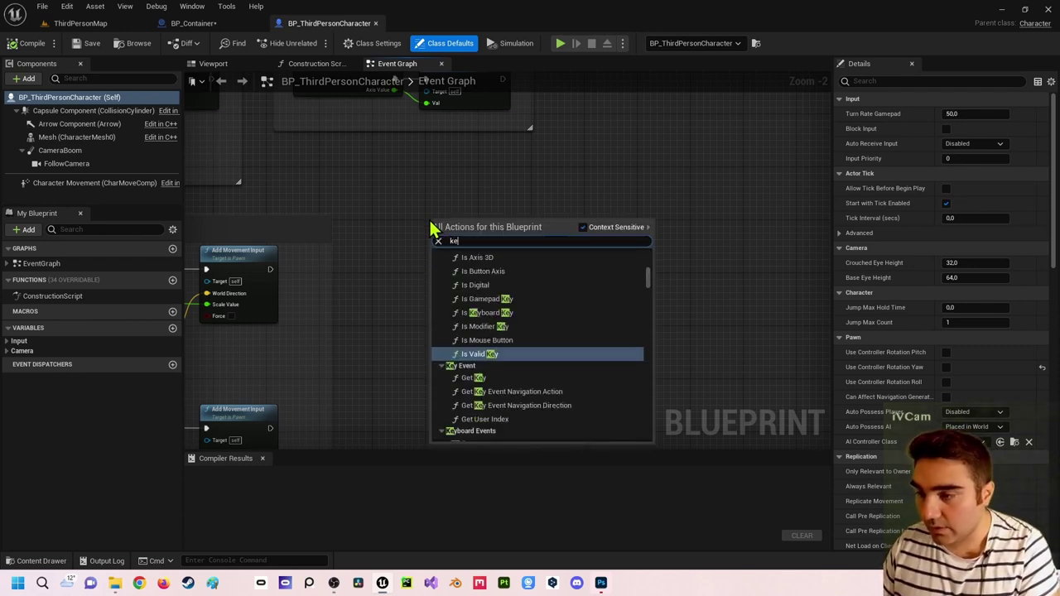
pyautogui.click(422, 230)
pyautogui.rightClick(419, 221)
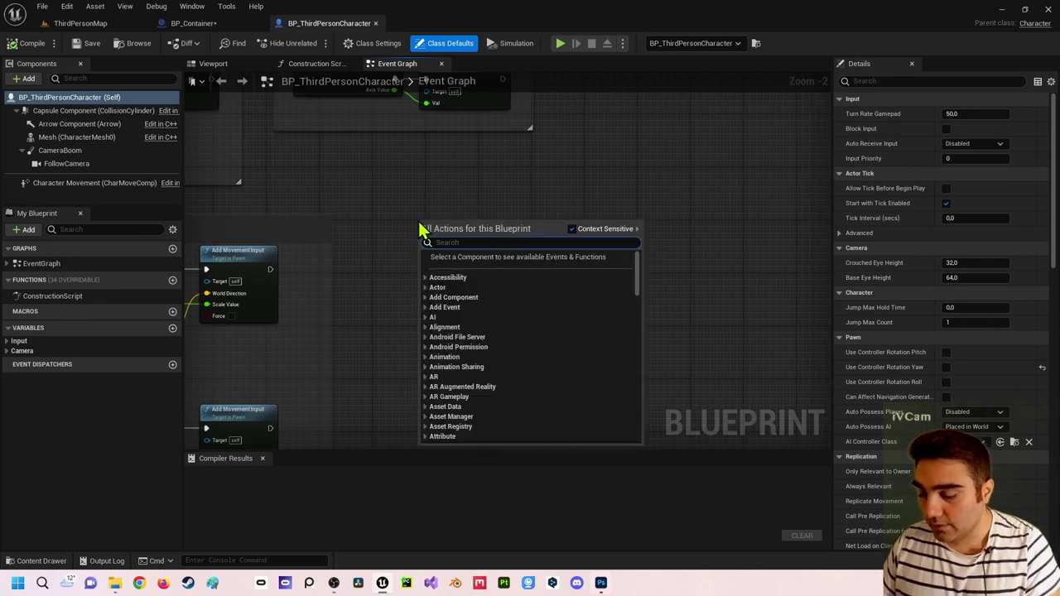
pyautogui.write('keyb')
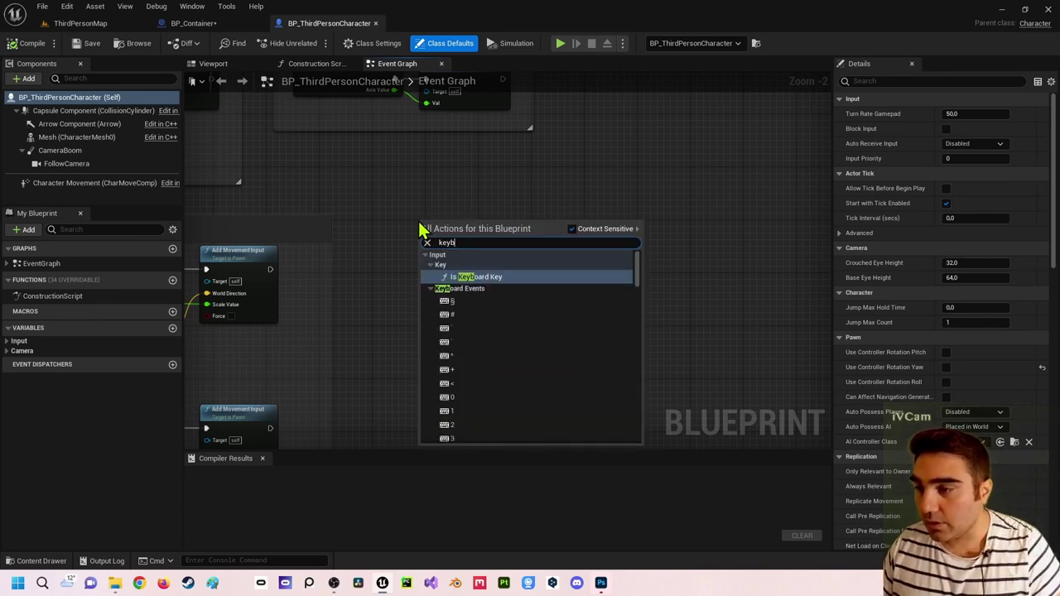
pyautogui.click(452, 318)
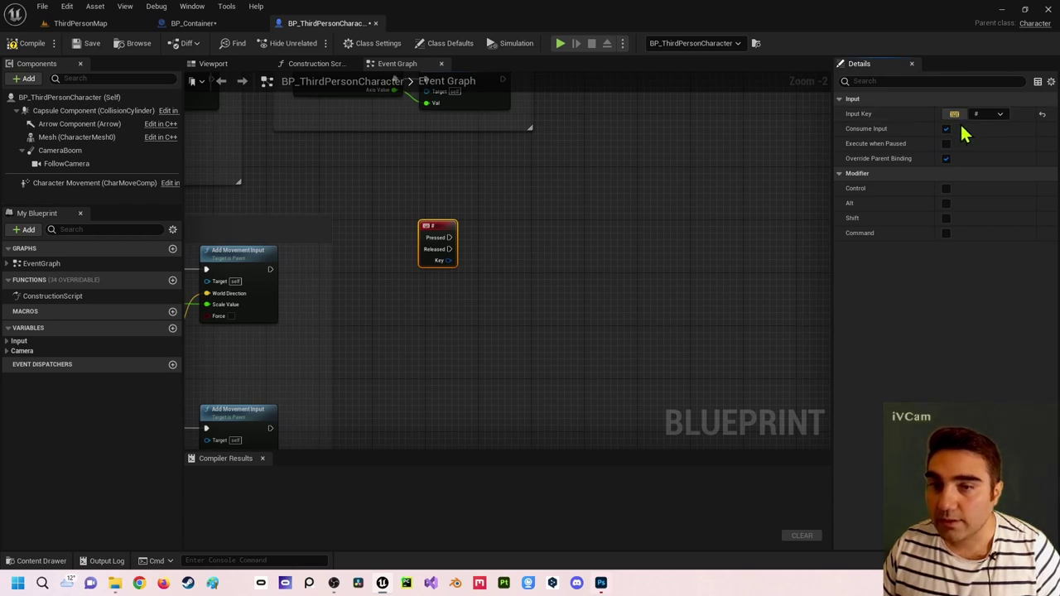
pyautogui.press('1')
# Step: Compile the character blueprint with the new key 1 event
pyautogui.moveTo(515, 225); pyautogui.dragTo(520, 186, button='right')
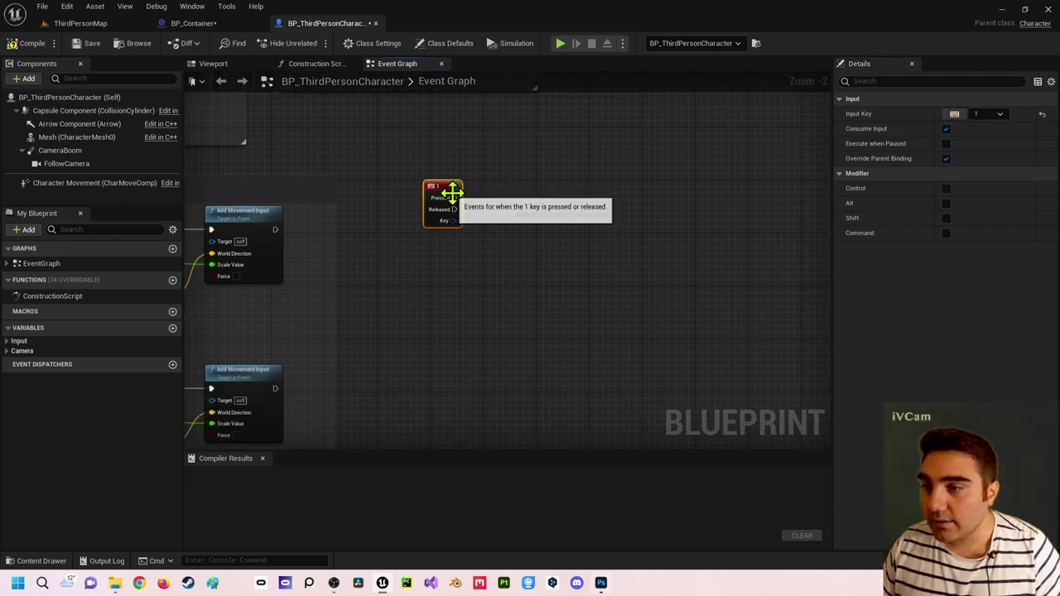
pyautogui.moveTo(453, 197); pyautogui.dragTo(521, 212)
pyautogui.click(484, 175)
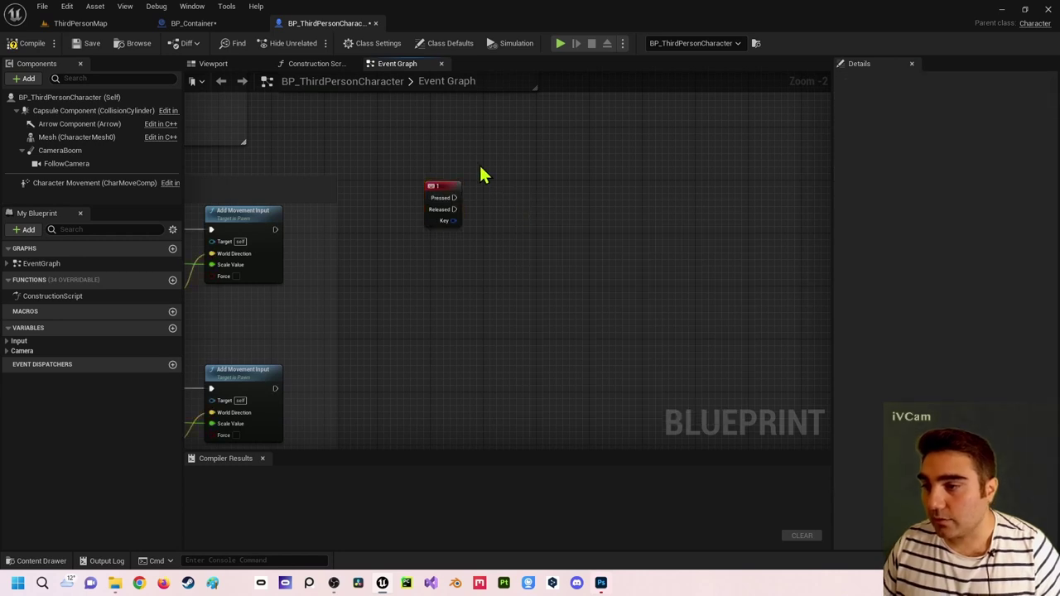
pyautogui.click(32, 43)
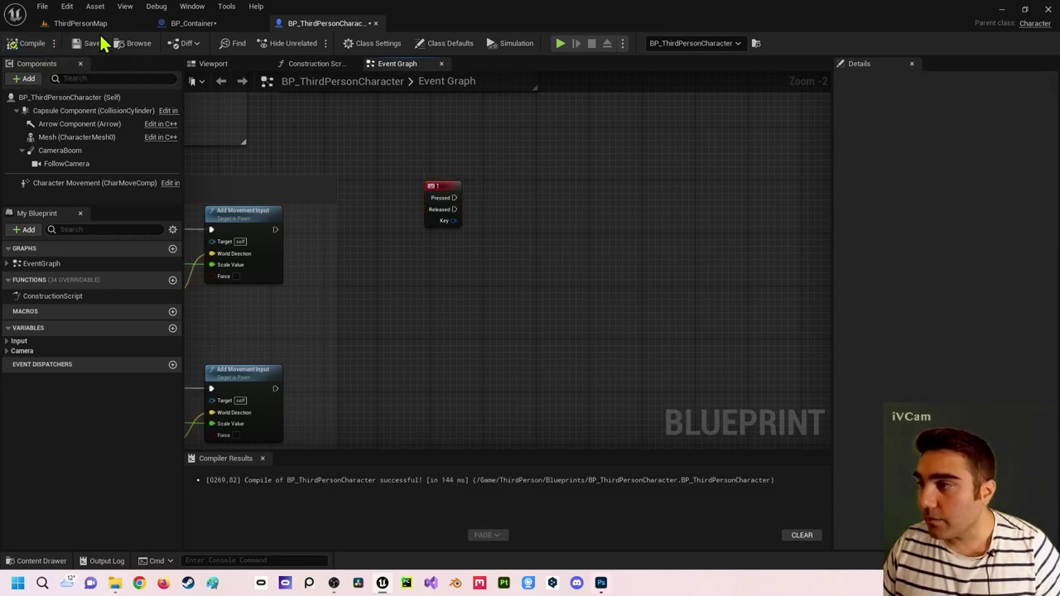
pyautogui.moveTo(416, 139); pyautogui.dragTo(401, 152, button='right')
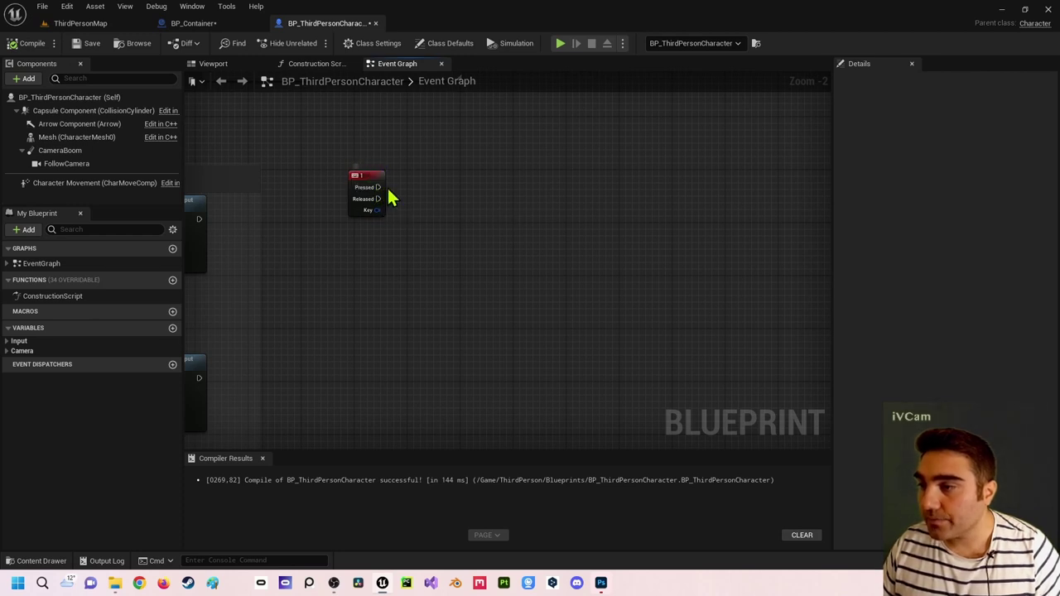
# Step: Add a Cast To BP_Container node beside the key 1 event
pyautogui.rightClick(501, 181)
pyautogui.write('cast to')
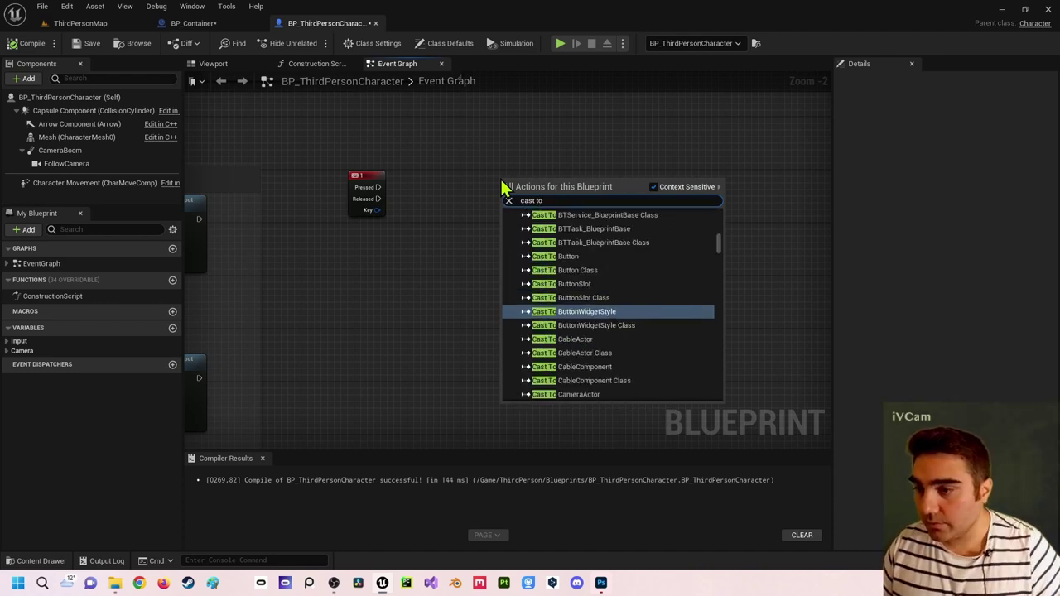
pyautogui.write(' co')
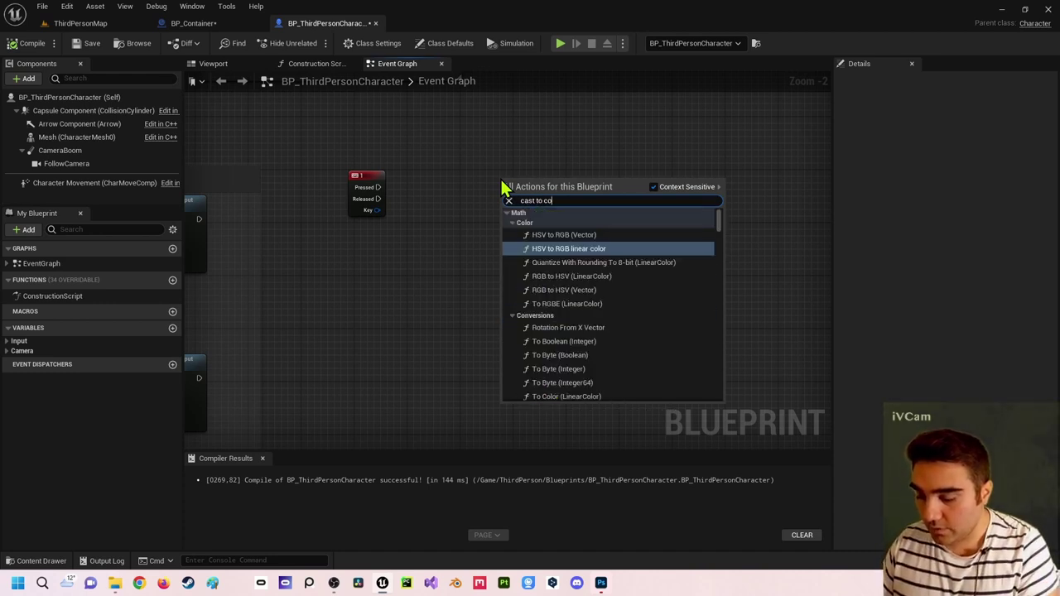
pyautogui.write('ntainer')
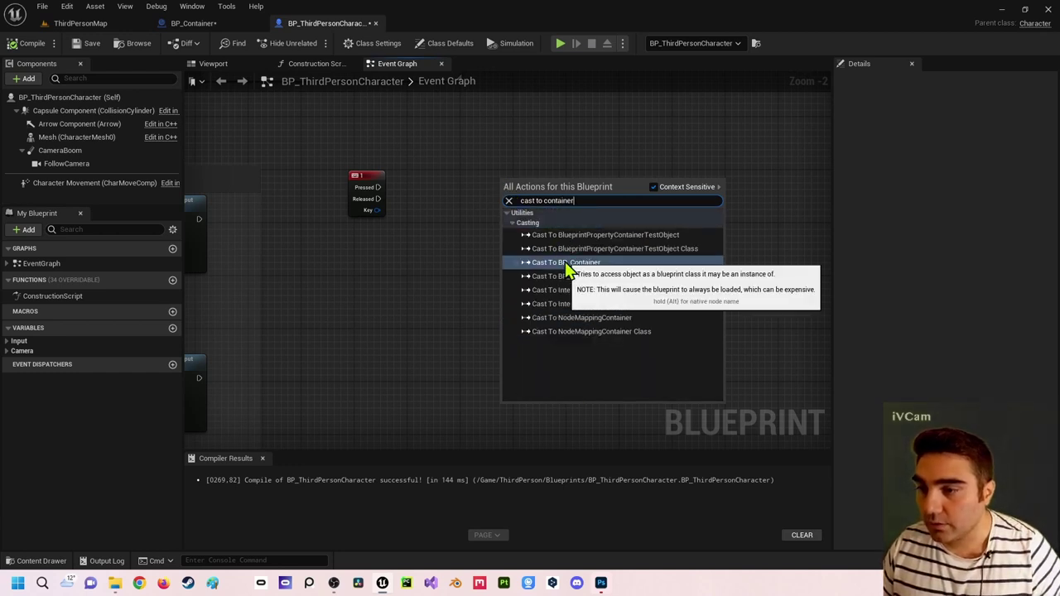
pyautogui.click(566, 263)
pyautogui.moveTo(541, 184); pyautogui.dragTo(522, 180)
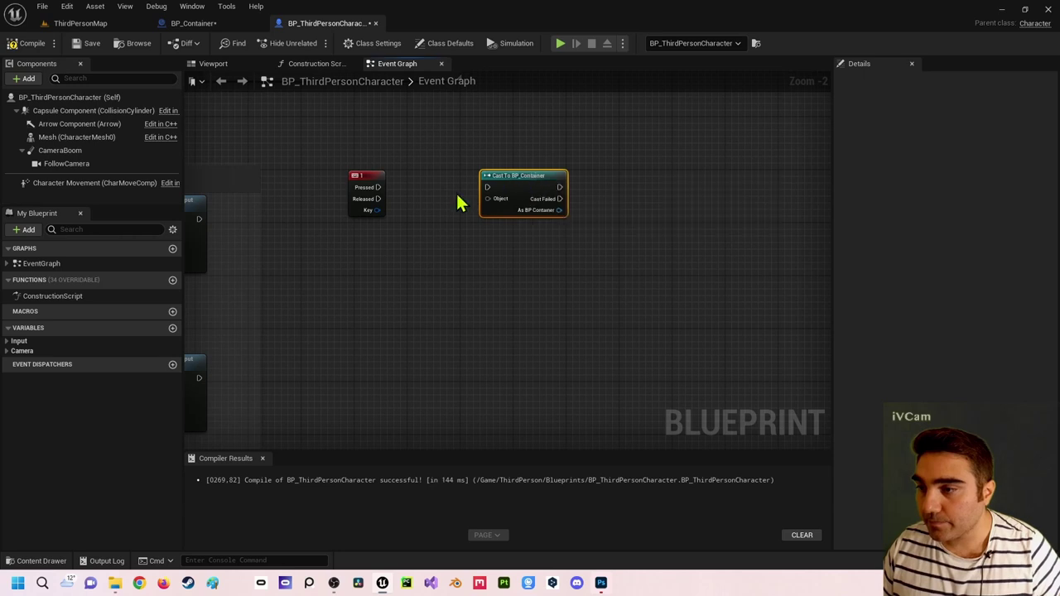
pyautogui.moveTo(398, 204); pyautogui.dragTo(418, 157, button='right')
# Step: Wire key 1's Pressed into the cast, then switch to the BP_Container blueprint
pyautogui.moveTo(398, 141); pyautogui.dragTo(508, 141)
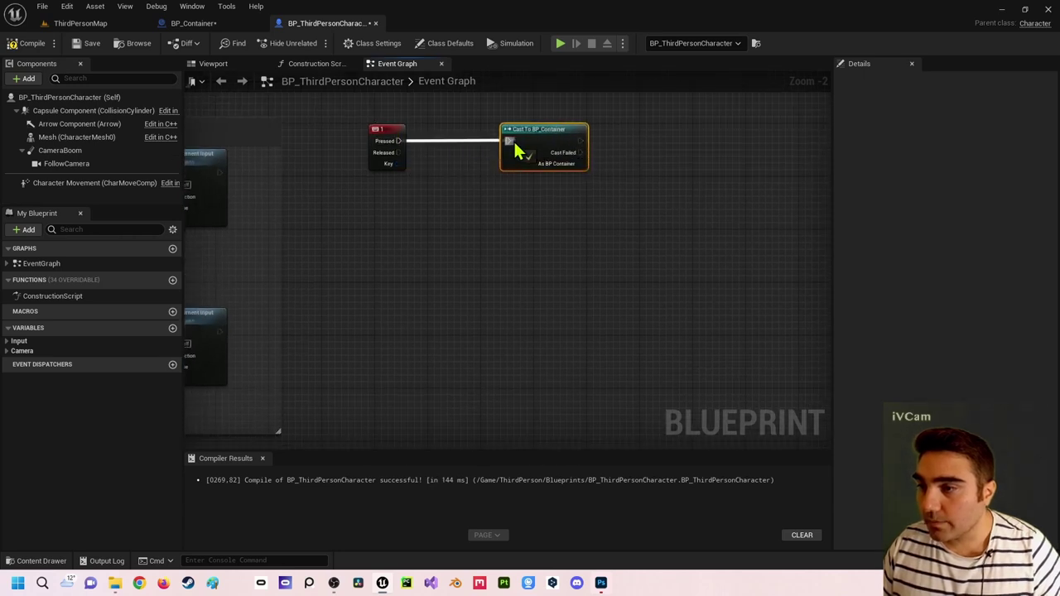
pyautogui.moveTo(507, 210); pyautogui.dragTo(363, 284, button='right')
pyautogui.moveTo(434, 215)
pyautogui.mouseDown()
pyautogui.moveTo(542, 218)
pyautogui.moveTo(476, 174)
pyautogui.mouseUp()
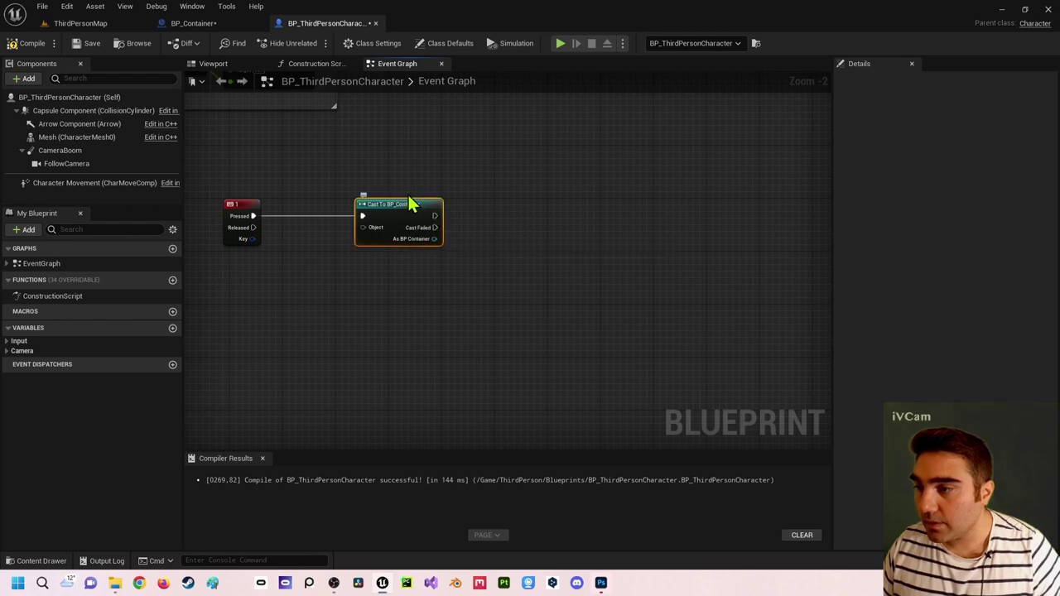
pyautogui.moveTo(434, 238); pyautogui.dragTo(472, 265)
pyautogui.press('Escape')
pyautogui.click(217, 25)
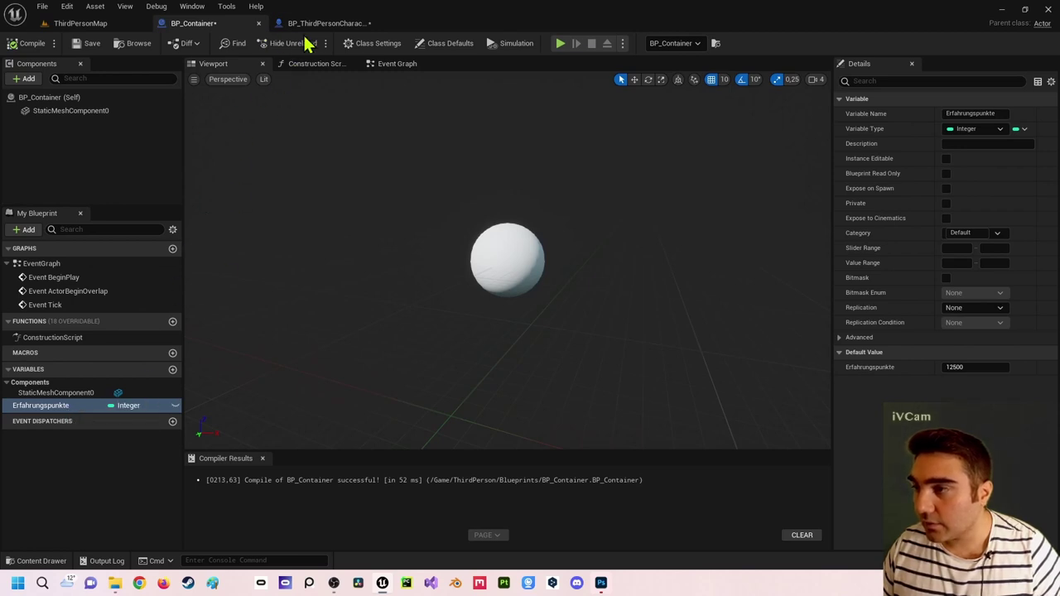
# Step: In the character graph, get Erfahrungspunkte from the cast's As BP Container output
pyautogui.click(327, 23)
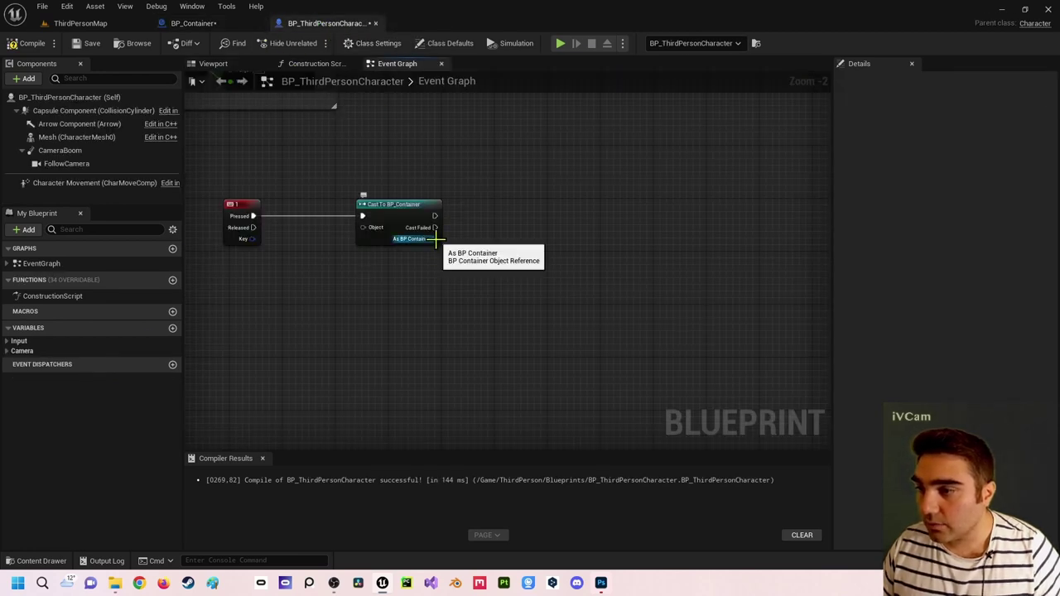
pyautogui.moveTo(436, 240); pyautogui.dragTo(481, 280)
pyautogui.write('er')
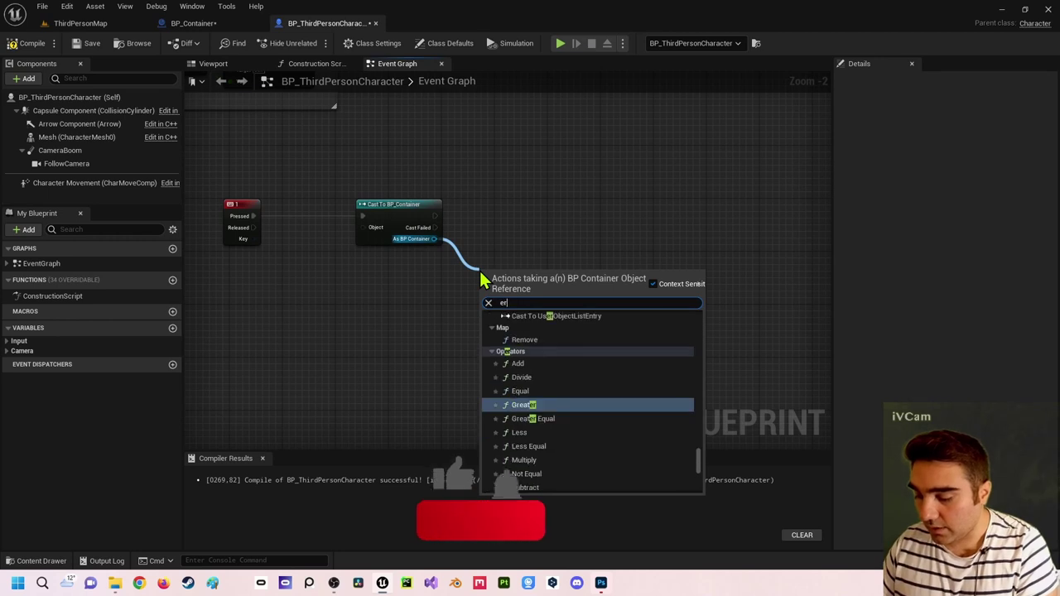
pyautogui.write('fahru')
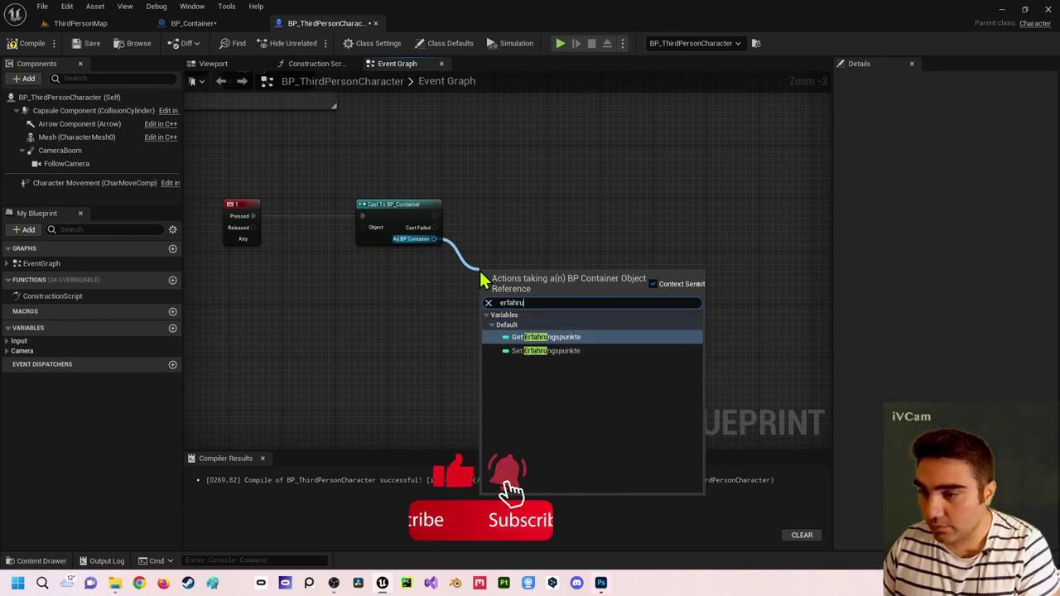
pyautogui.click(542, 338)
pyautogui.moveTo(515, 275); pyautogui.dragTo(502, 283)
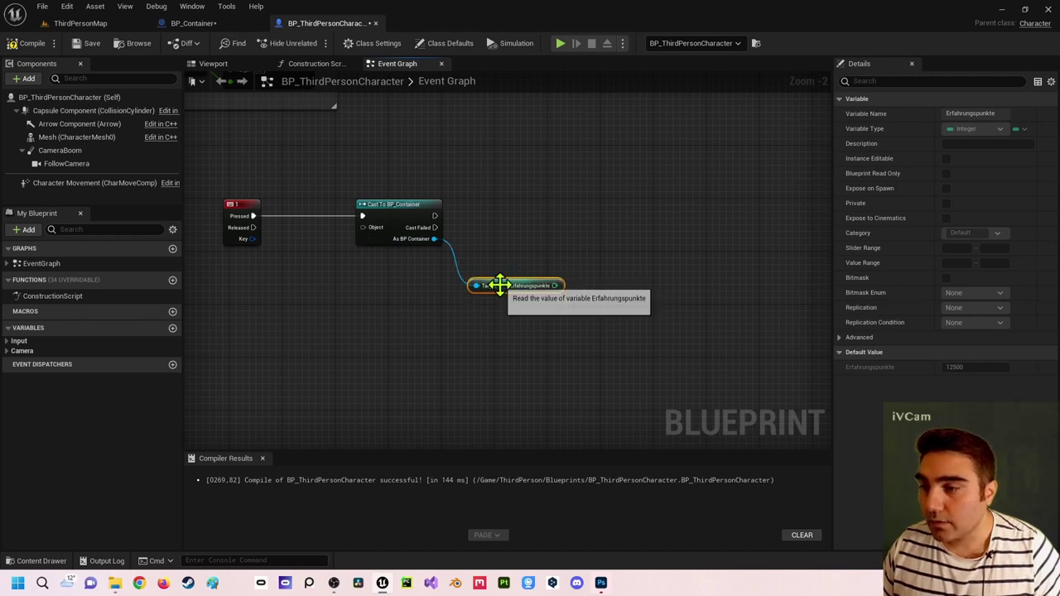
# Step: Add a Print String after the cast, feeding Erfahrungspunkte into its In String
pyautogui.moveTo(433, 216); pyautogui.dragTo(592, 218)
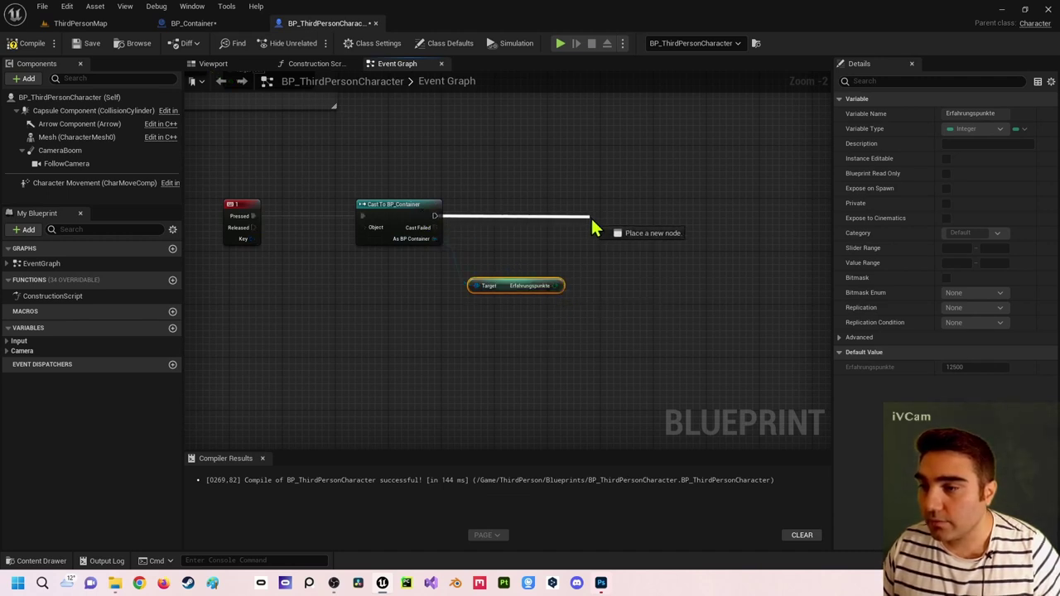
pyautogui.write('print')
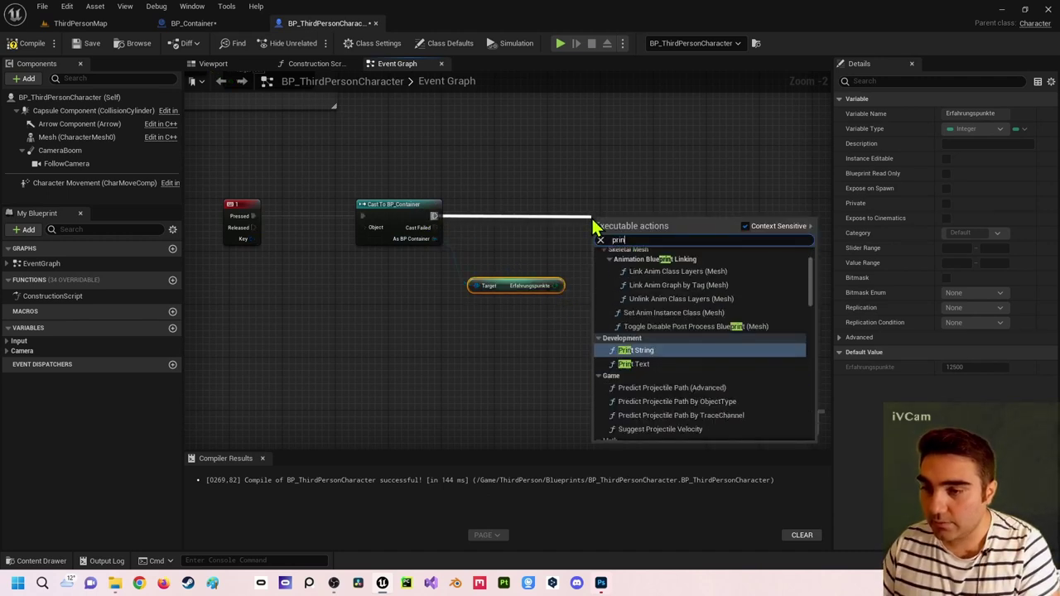
pyautogui.press('Return')
pyautogui.moveTo(604, 220); pyautogui.dragTo(637, 201)
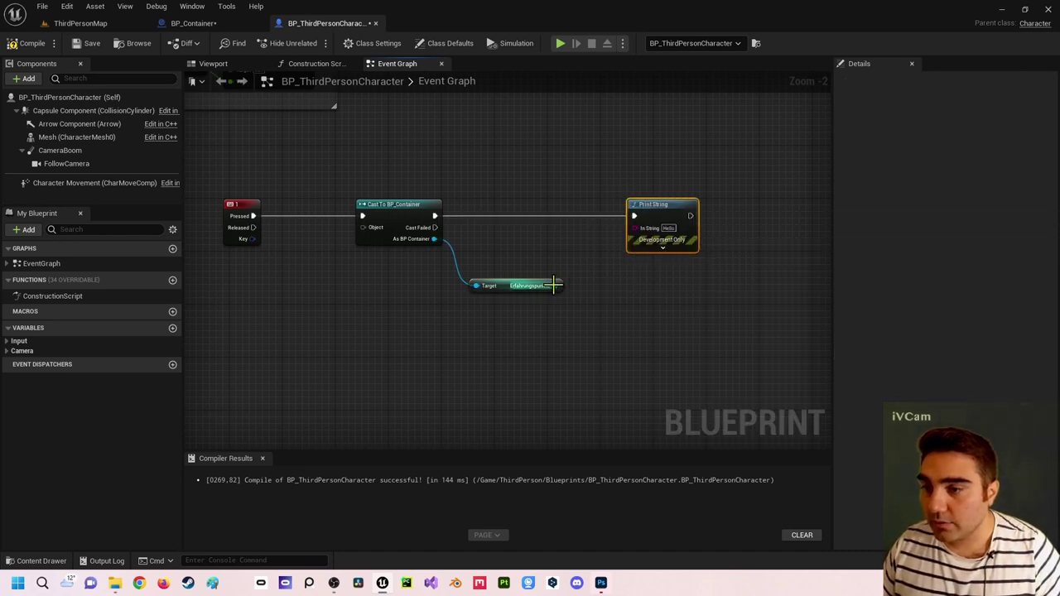
pyautogui.moveTo(553, 285)
pyautogui.mouseDown()
pyautogui.moveTo(635, 228)
pyautogui.moveTo(698, 219)
pyautogui.mouseUp()
pyautogui.moveTo(591, 243); pyautogui.dragTo(619, 284)
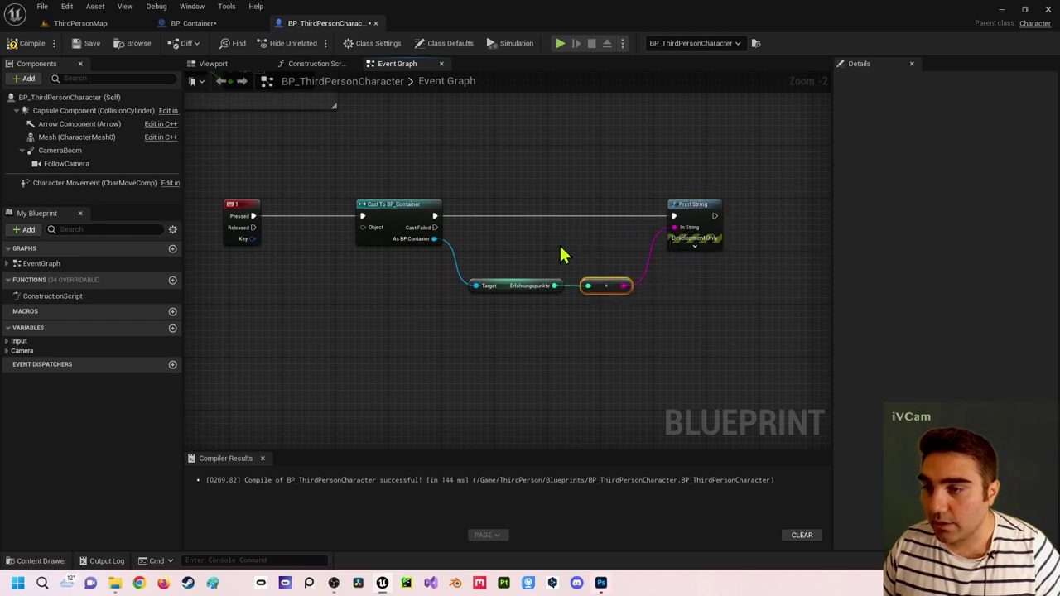
# Step: Compile, which fails because the cast's Object input is unconnected
pyautogui.click(25, 48)
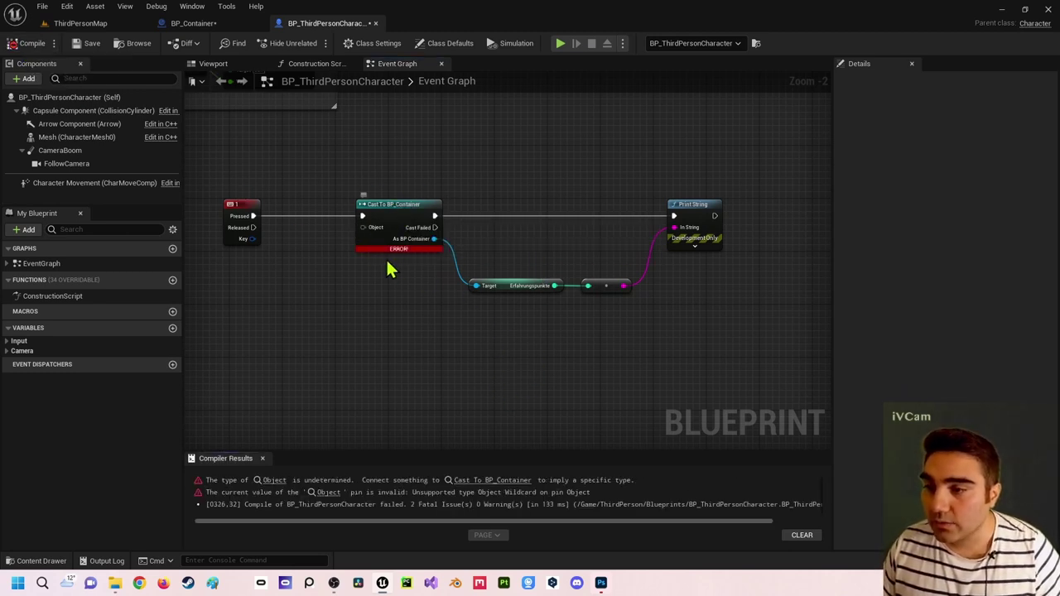
pyautogui.moveTo(361, 227)
pyautogui.mouseDown()
pyautogui.moveTo(260, 282)
pyautogui.moveTo(279, 276)
pyautogui.mouseUp()
pyautogui.press('Escape')
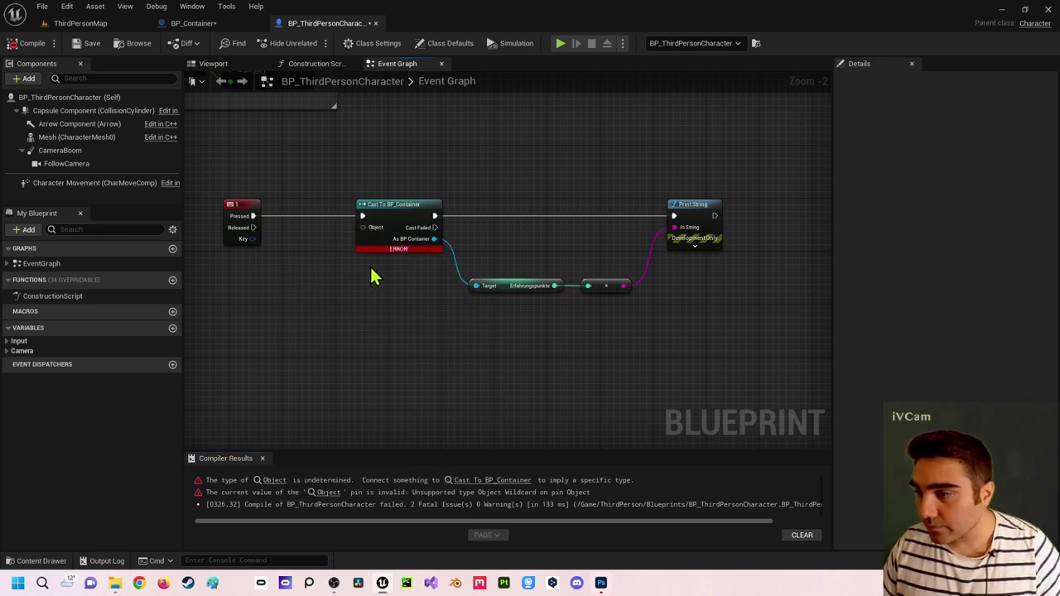
pyautogui.moveTo(382, 346); pyautogui.dragTo(390, 303, button='right')
# Step: Add a trial Cast To BP_ThirdPersonCharacter fed by a Get Player Character node
pyautogui.rightClick(393, 304)
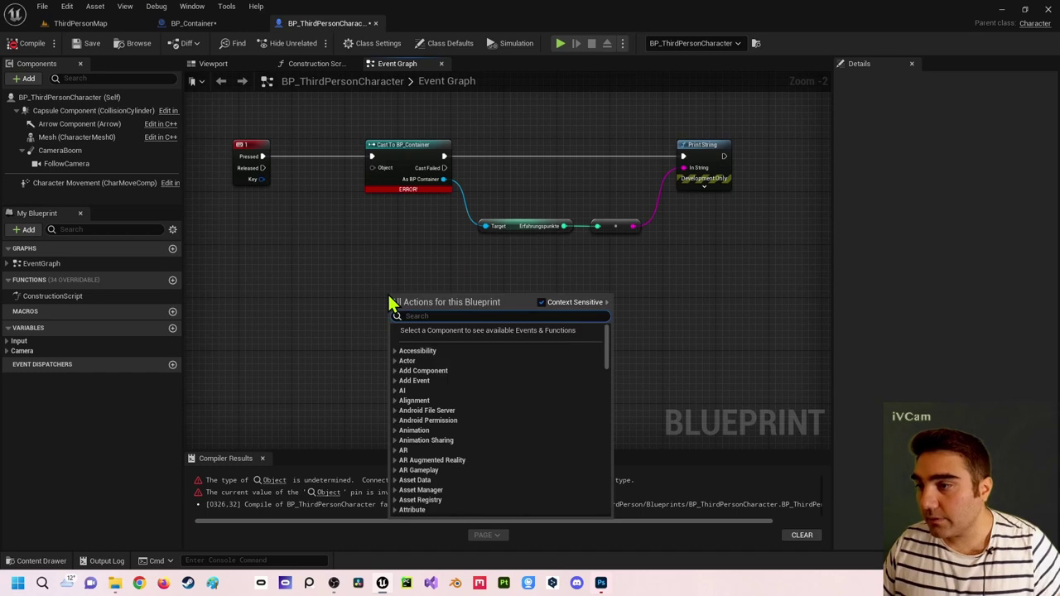
pyautogui.write('cast')
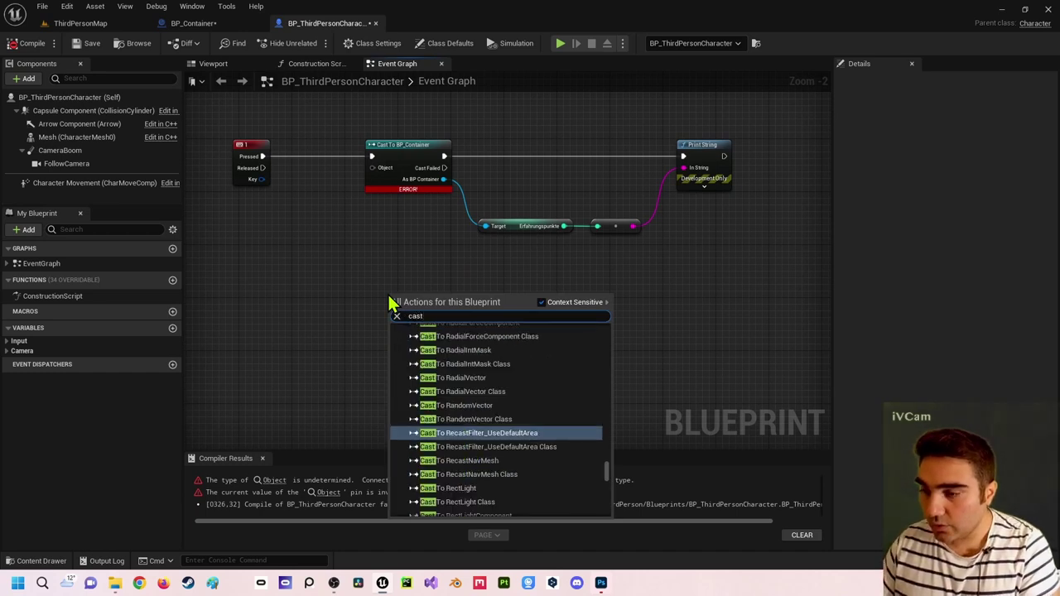
pyautogui.write(' to this')
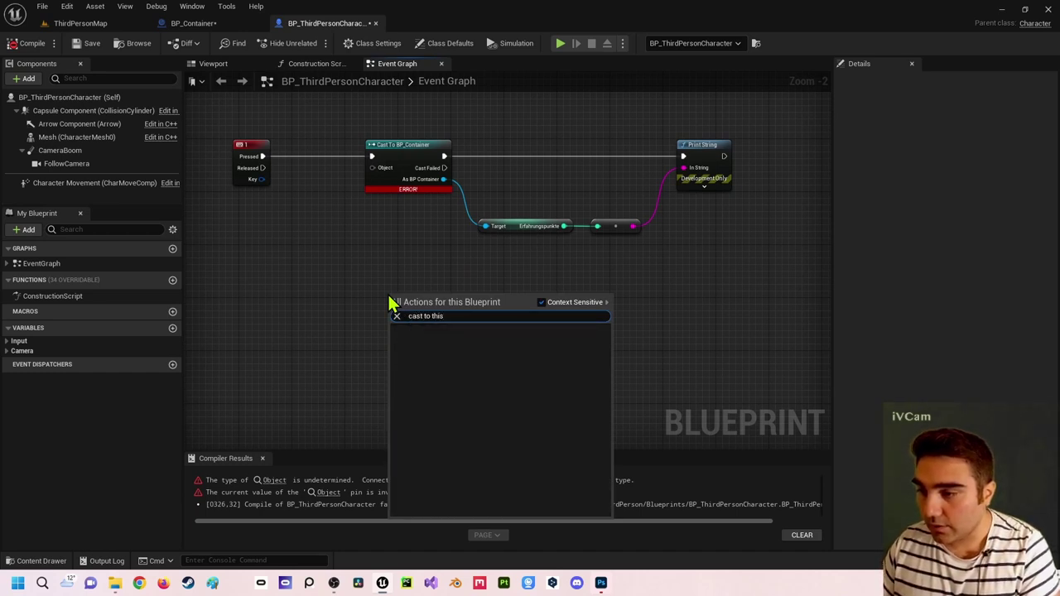
pyautogui.press('BackSpace')
pyautogui.write('r')
pyautogui.press('Up')
pyautogui.press('Up')
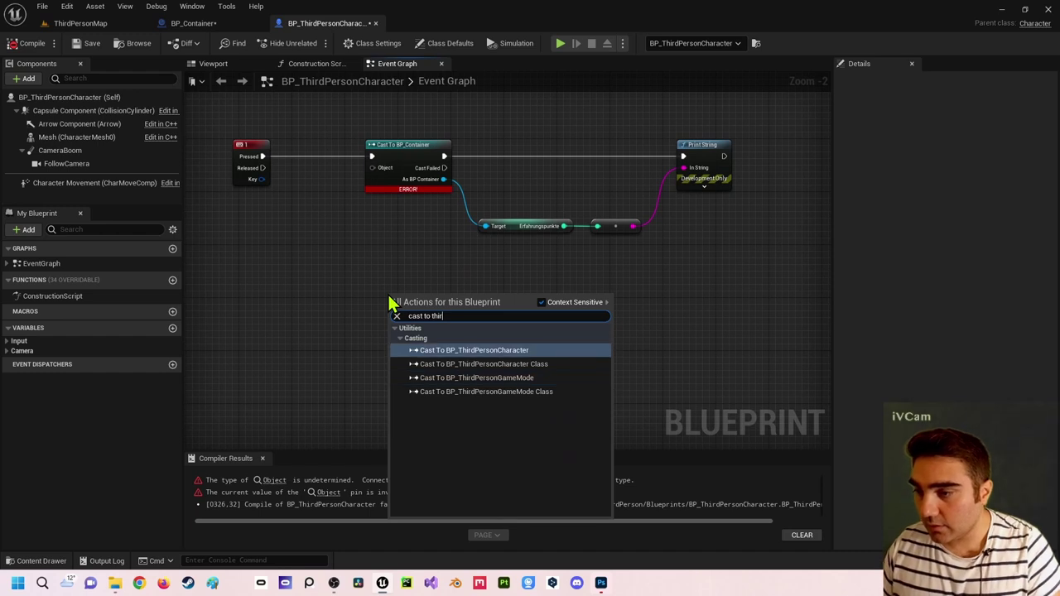
pyautogui.press('Return')
pyautogui.moveTo(403, 293); pyautogui.dragTo(479, 262, button='right')
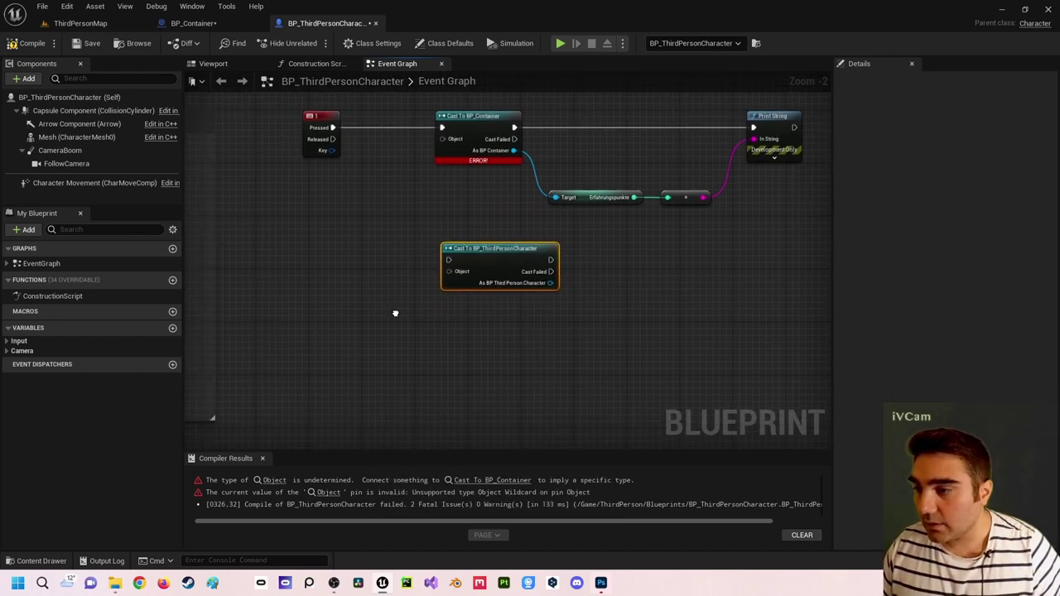
pyautogui.moveTo(454, 268); pyautogui.dragTo(352, 315)
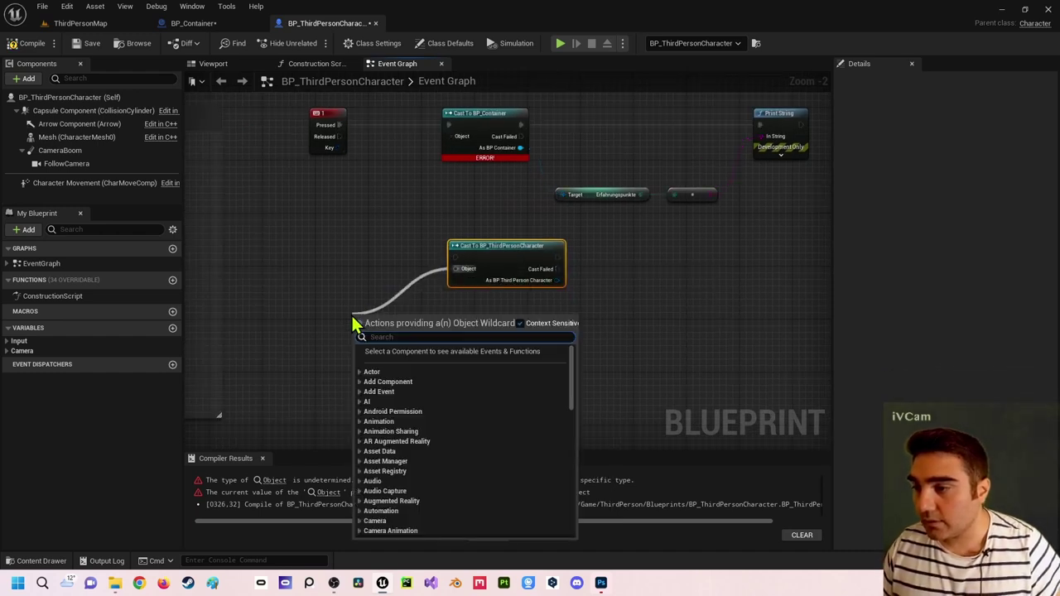
pyautogui.write('getpl')
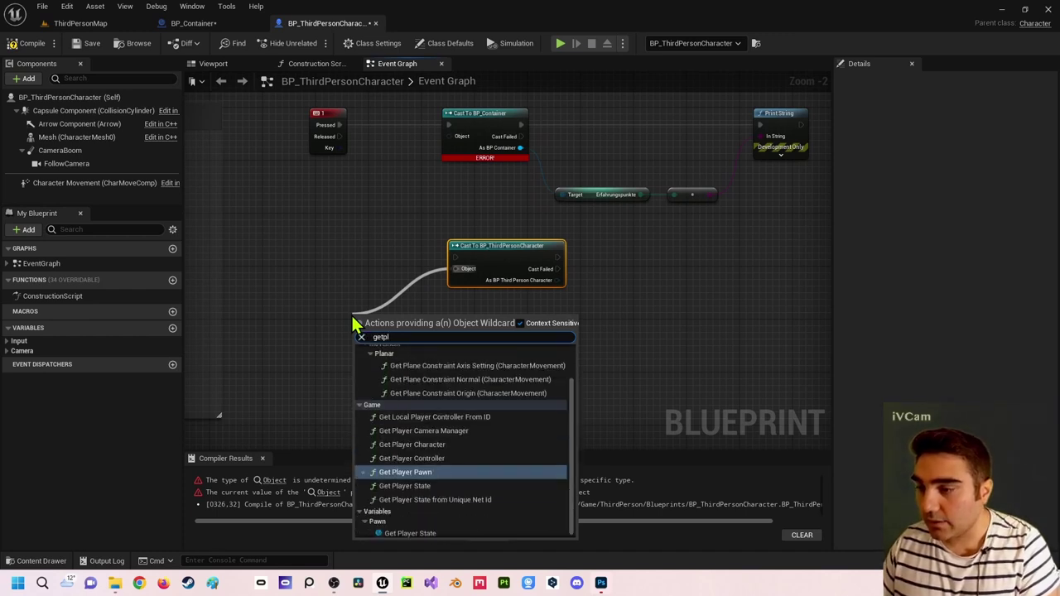
pyautogui.press('Up')
pyautogui.press('Up')
pyautogui.press('Return')
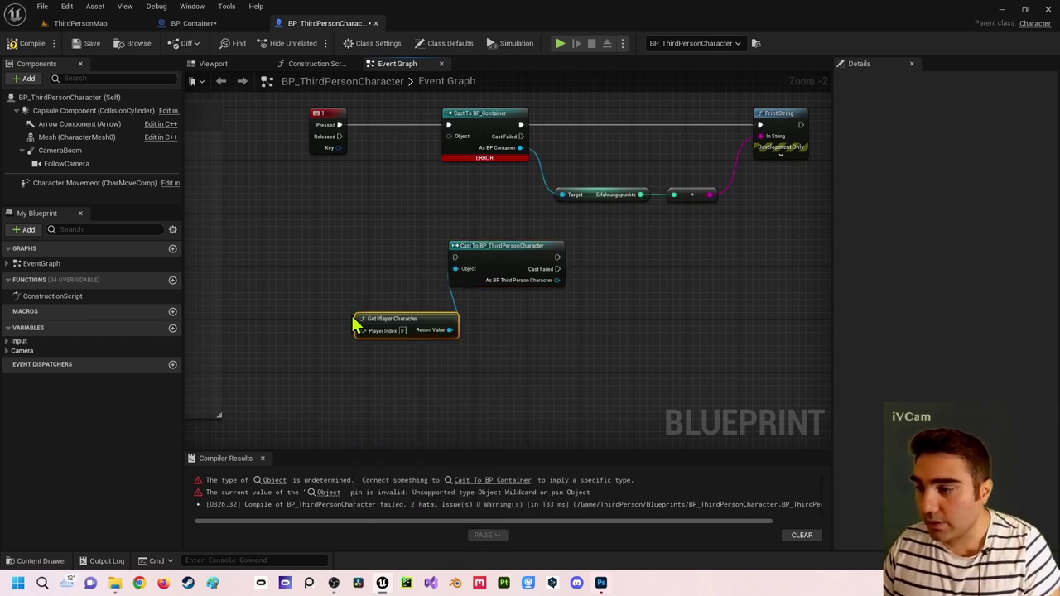
pyautogui.moveTo(361, 329); pyautogui.dragTo(309, 316)
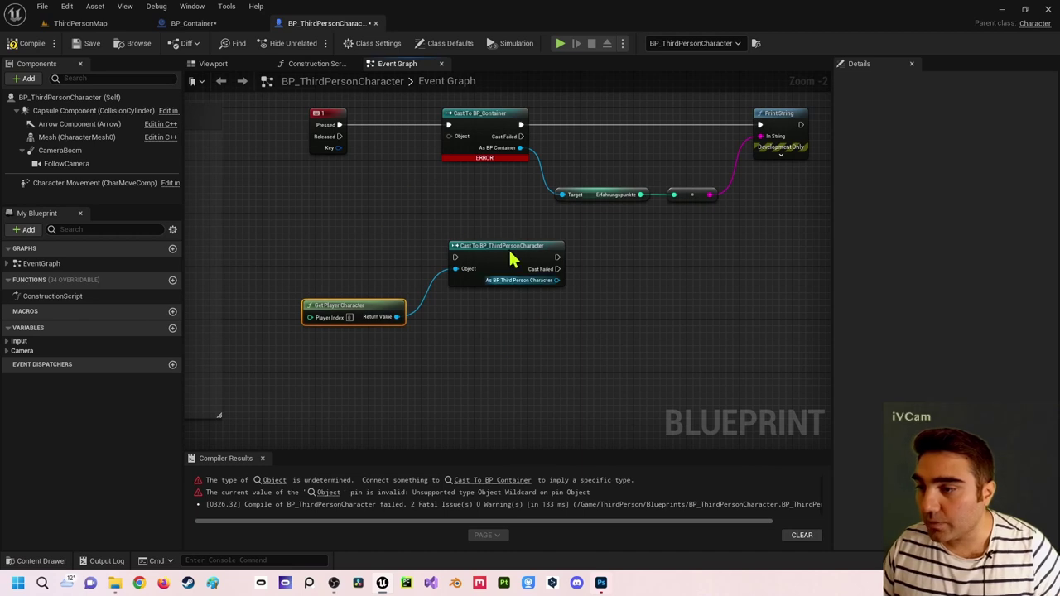
# Step: Delete the two trial nodes and move the key 1 event further left
pyautogui.click(468, 122)
pyautogui.moveTo(309, 247); pyautogui.dragTo(468, 315)
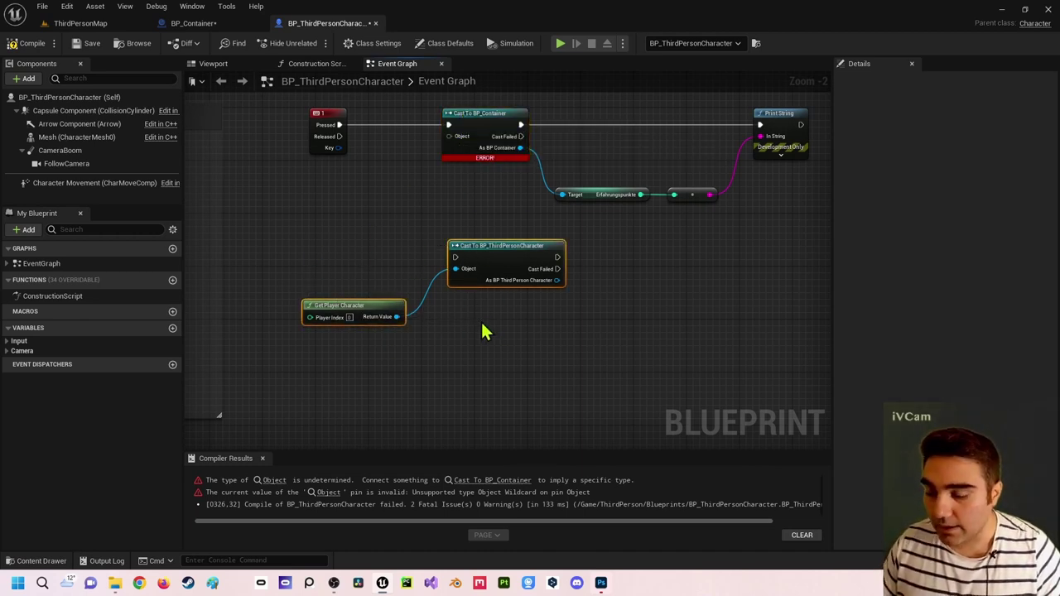
pyautogui.press('Delete')
pyautogui.moveTo(439, 194); pyautogui.dragTo(487, 236, button='right')
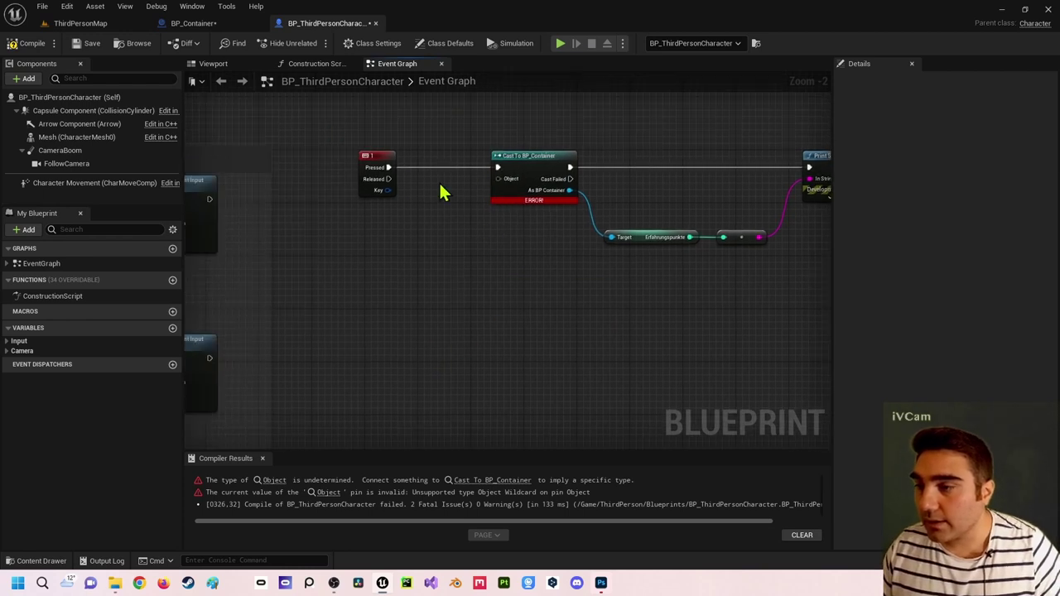
pyautogui.moveTo(378, 159); pyautogui.dragTo(301, 158)
pyautogui.moveTo(497, 178); pyautogui.dragTo(488, 178)
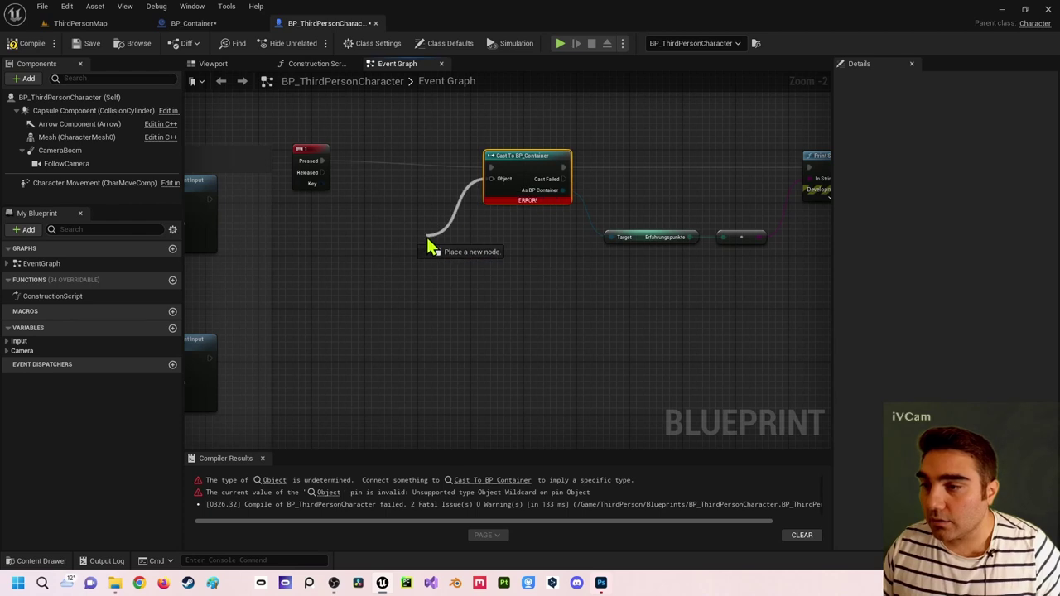
# Step: Add a Get Actor Of Class node feeding the cast's Object, executed by key 1
pyautogui.moveTo(491, 178); pyautogui.dragTo(428, 245)
pyautogui.write('get')
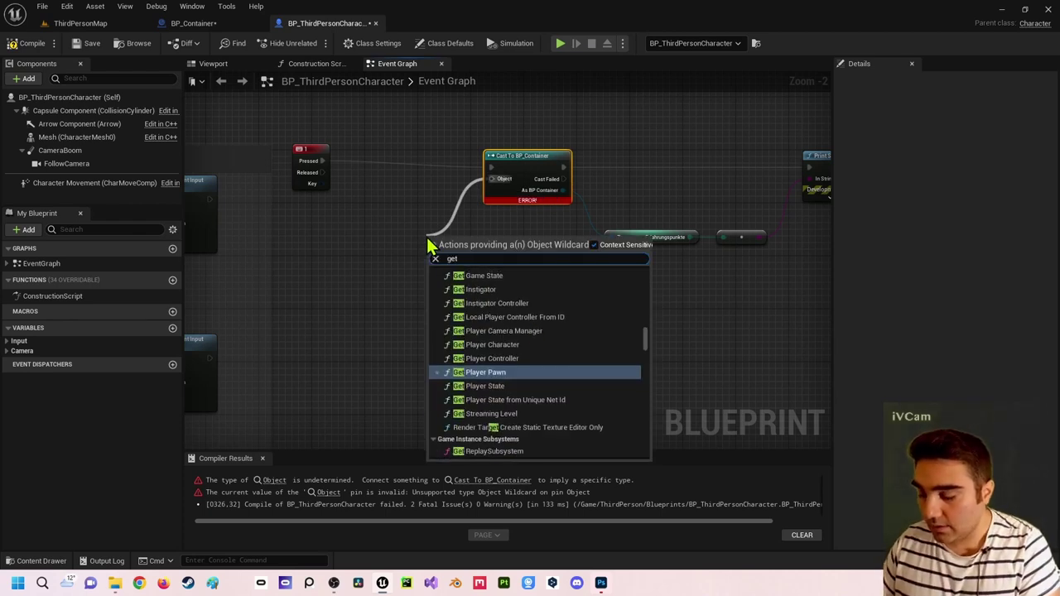
pyautogui.write('actor')
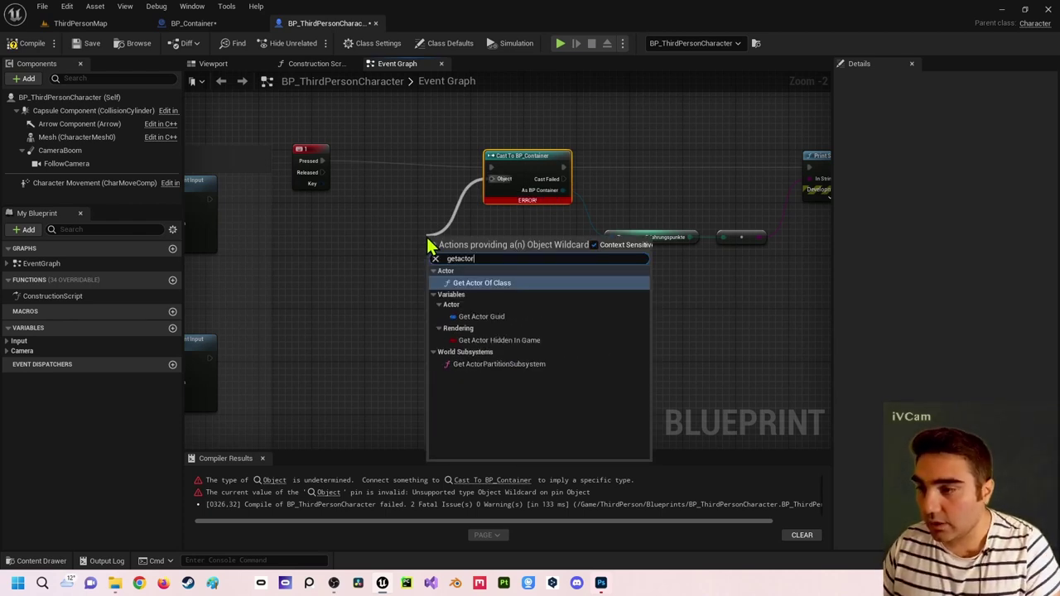
pyautogui.press('Return')
pyautogui.moveTo(479, 240); pyautogui.dragTo(410, 153)
pyautogui.moveTo(322, 160)
pyautogui.mouseDown()
pyautogui.moveTo(336, 171)
pyautogui.moveTo(358, 161)
pyautogui.mouseUp()
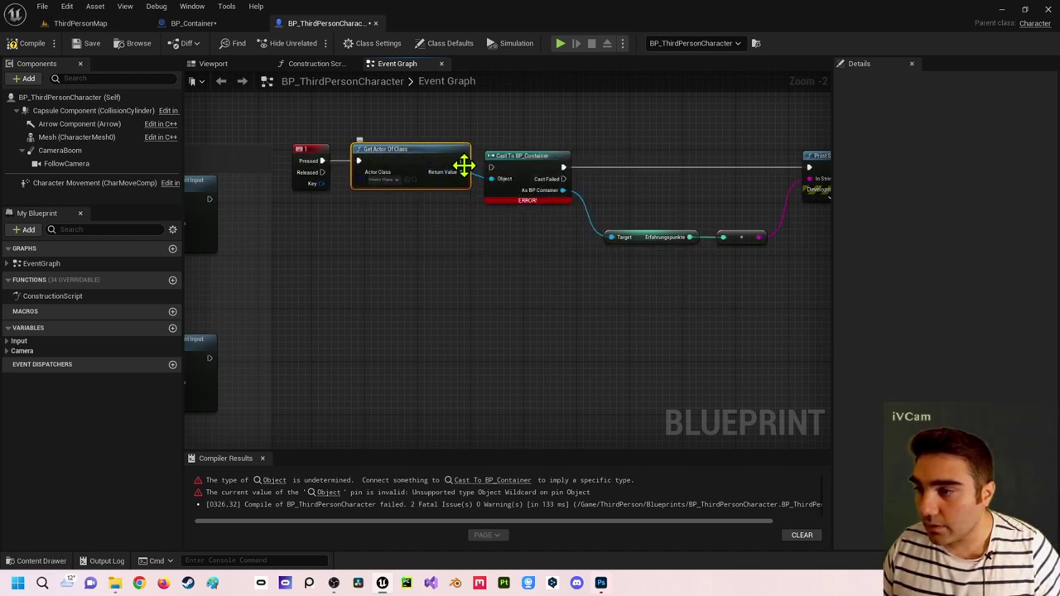
pyautogui.moveTo(463, 172)
pyautogui.mouseDown()
pyautogui.moveTo(505, 176)
pyautogui.moveTo(492, 162)
pyautogui.moveTo(492, 172)
pyautogui.mouseUp()
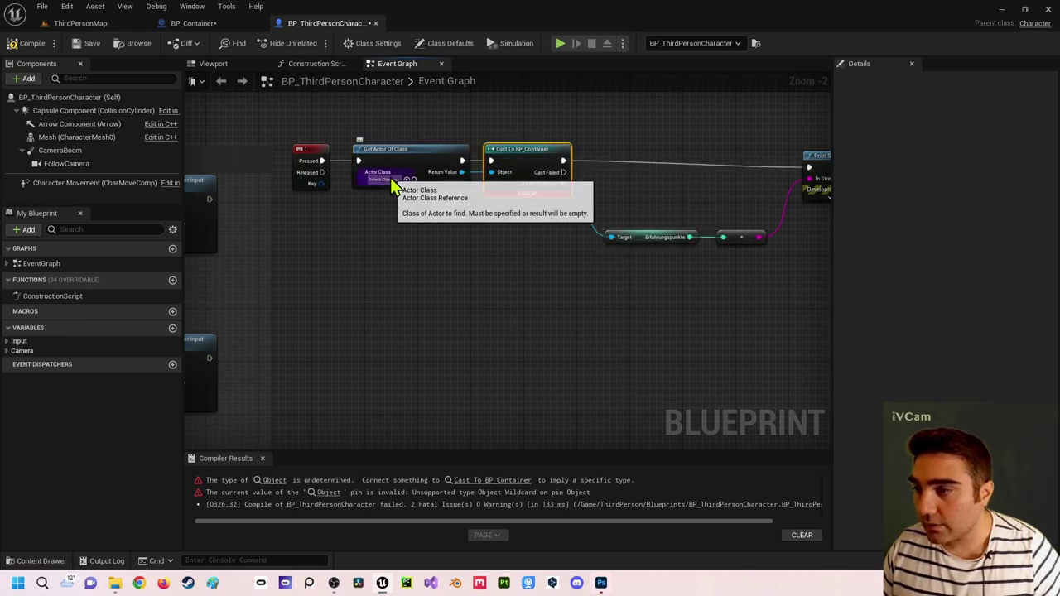
# Step: Set Get Actor Of Class's Actor Class to BP_Container
pyautogui.click(392, 178)
pyautogui.write('B')
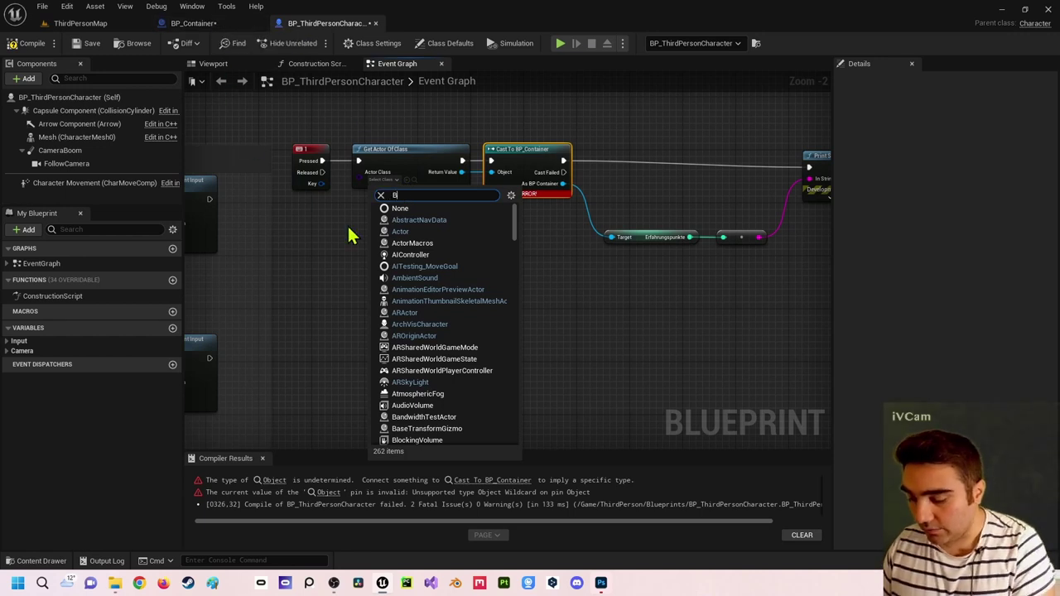
pyautogui.write('P_Cont')
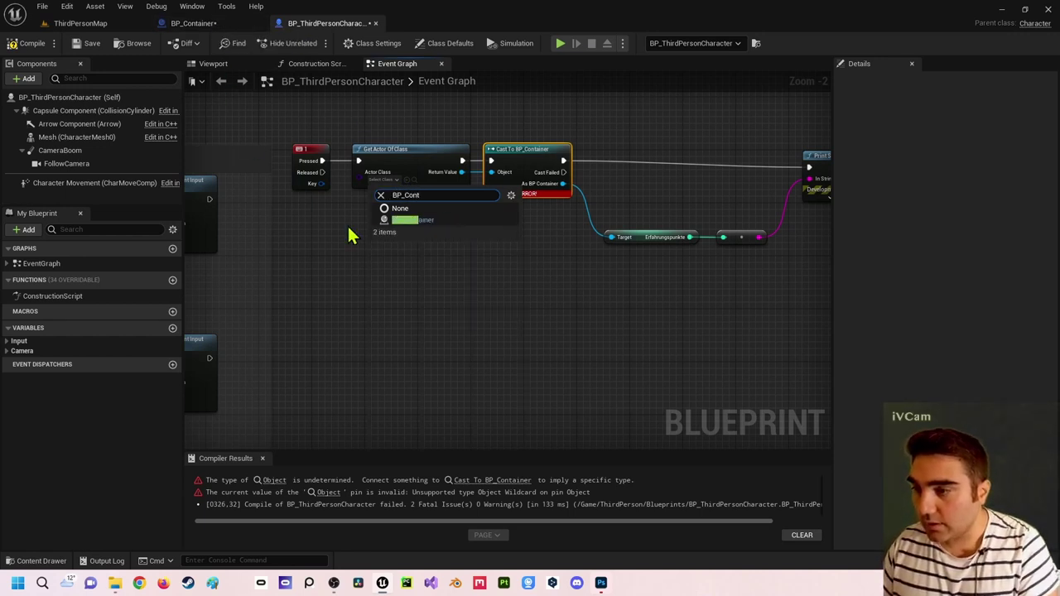
pyautogui.click(434, 222)
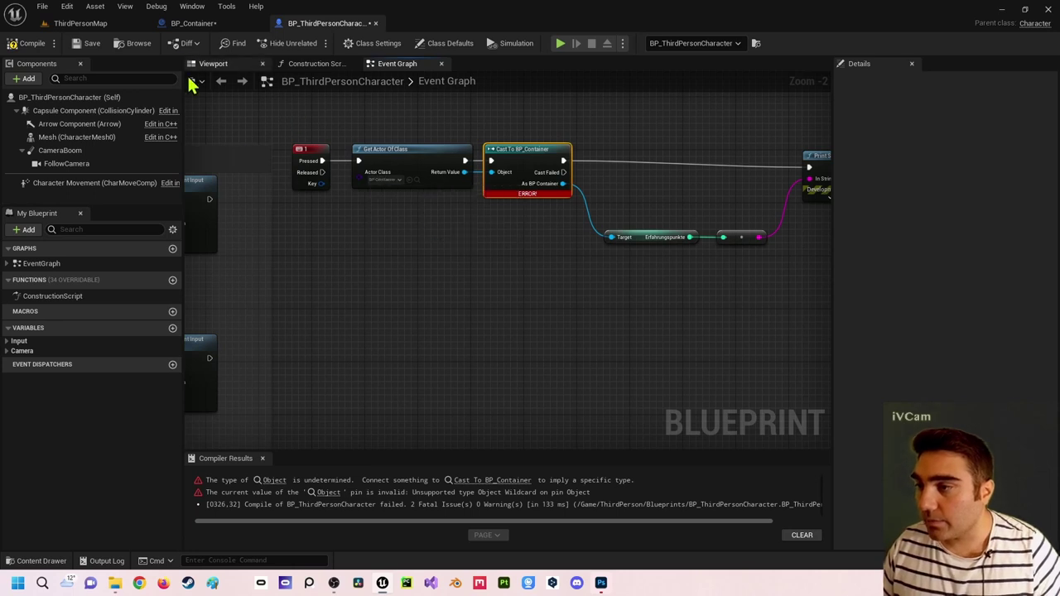
# Step: Recompile successfully and inspect the Get Actor Of Class and Cast To BP_Container nodes
pyautogui.moveTo(487, 155); pyautogui.dragTo(506, 155)
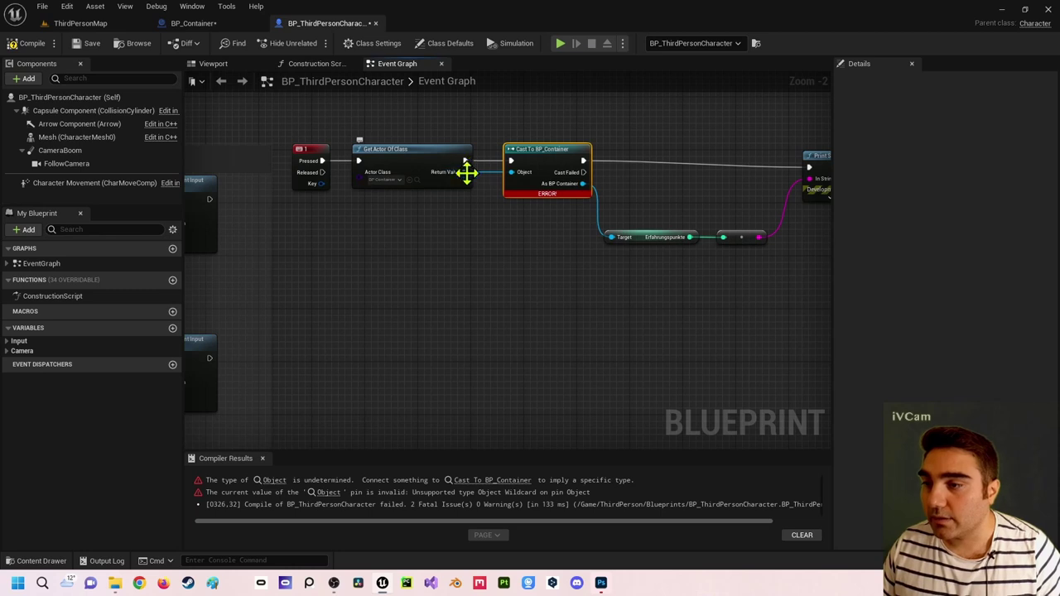
pyautogui.click(34, 46)
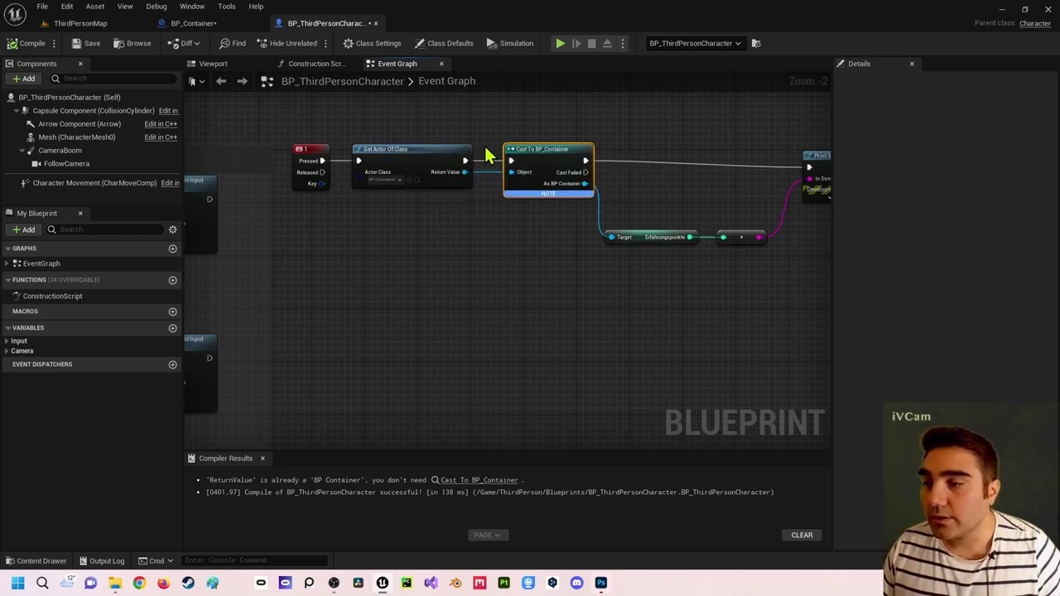
pyautogui.click(416, 164)
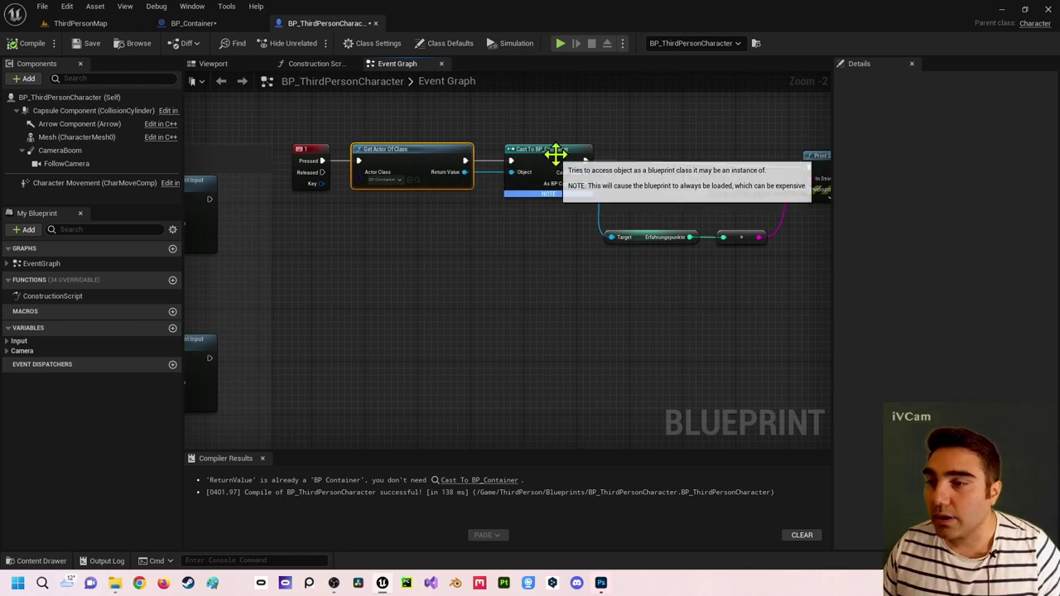
pyautogui.click(541, 174)
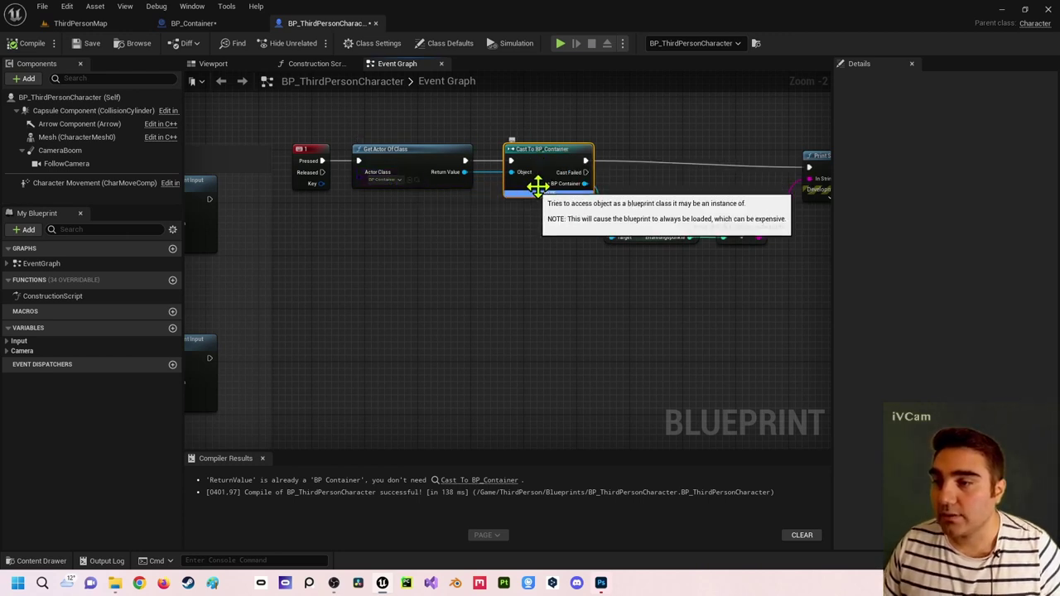
# Step: Delete the Get Actor Of Class node and shift Cast To BP_Container left
pyautogui.click(460, 172)
pyautogui.press('Delete')
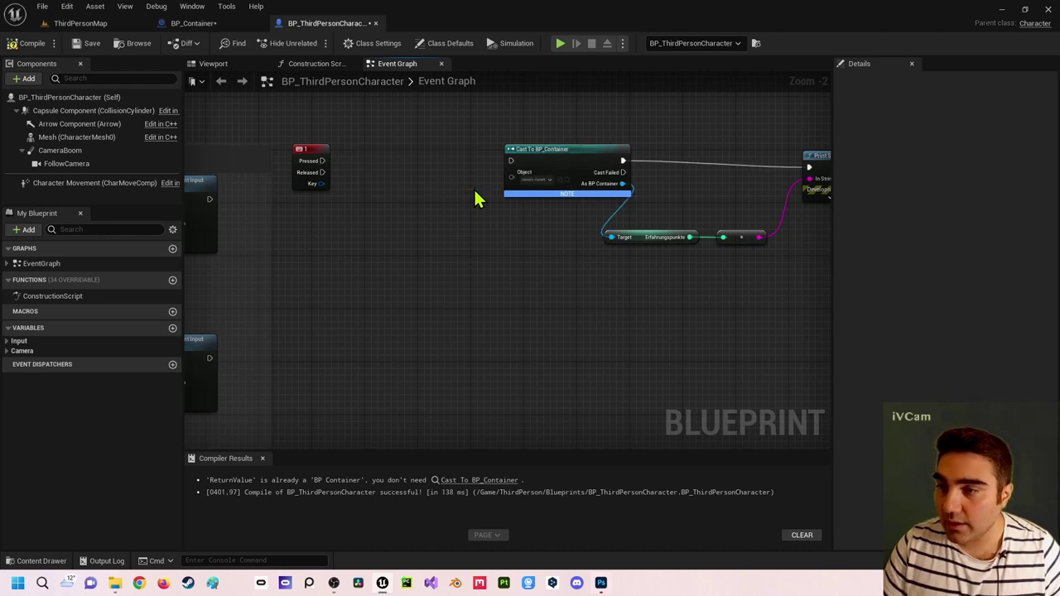
pyautogui.moveTo(515, 149); pyautogui.dragTo(468, 151)
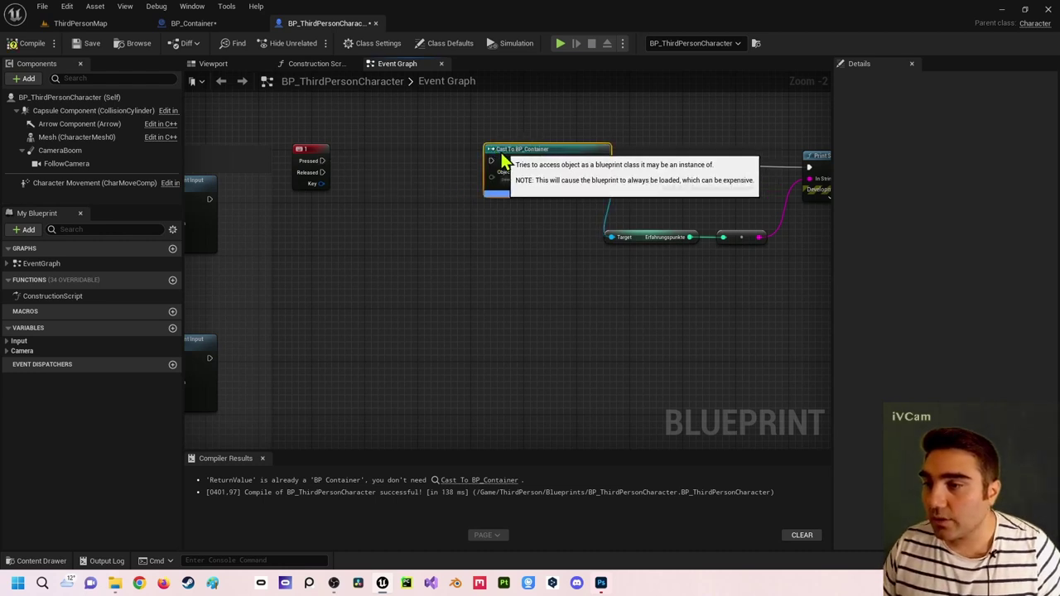
# Step: Add a variable named Objektreferenz typed as a BP Container object reference
pyautogui.click(172, 328)
pyautogui.write('Objektreferenz')
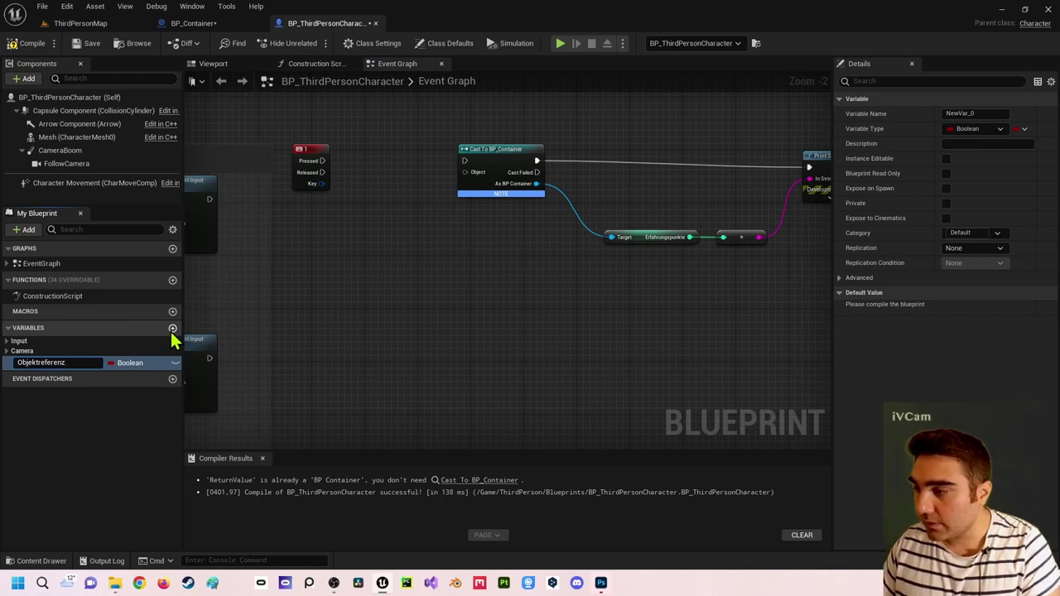
pyautogui.press('Return')
pyautogui.click(128, 362)
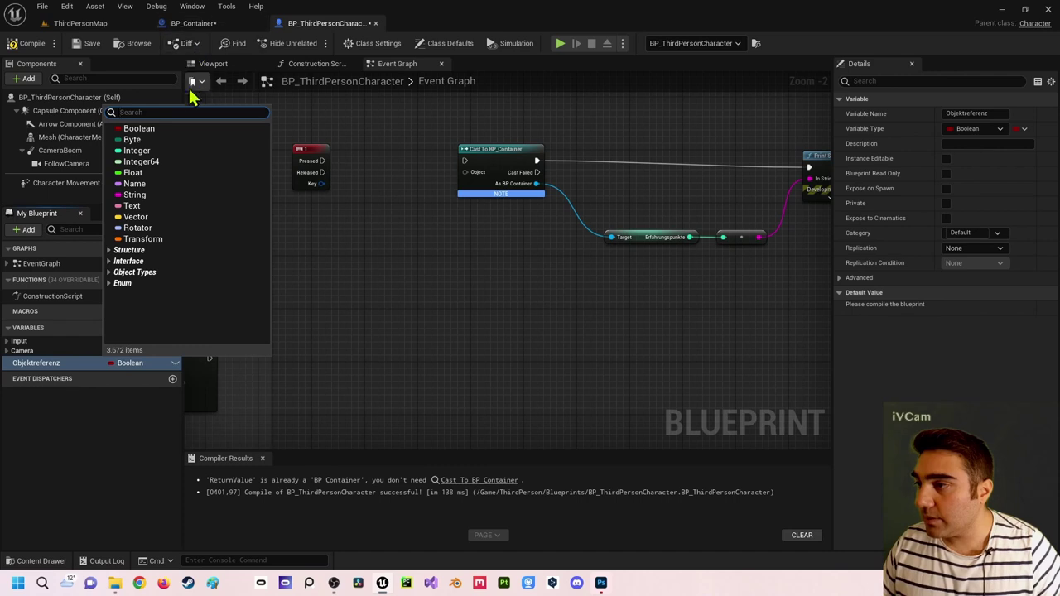
pyautogui.write('BP_')
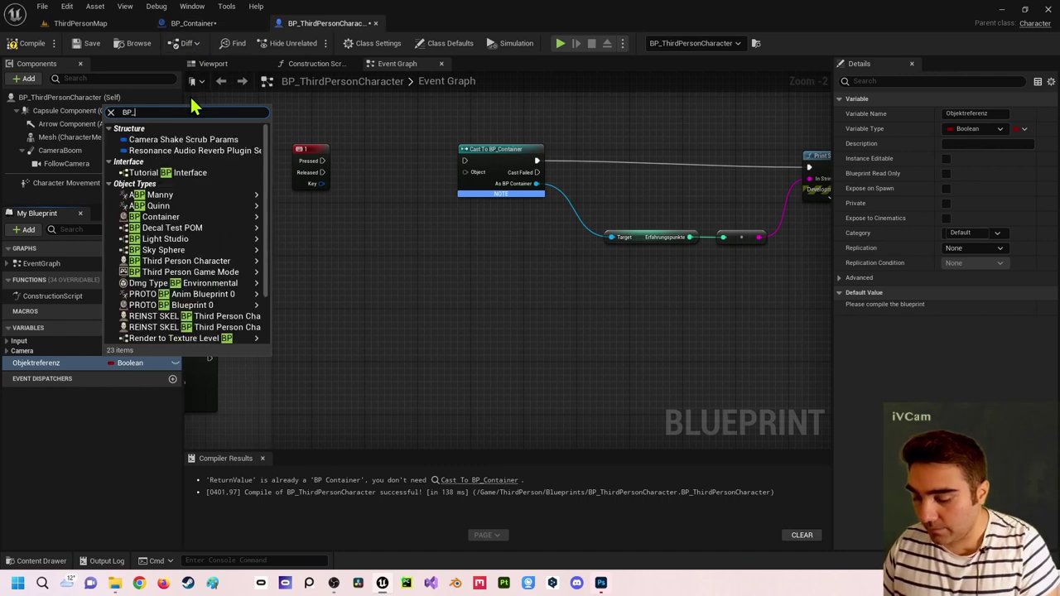
pyautogui.write('Contain')
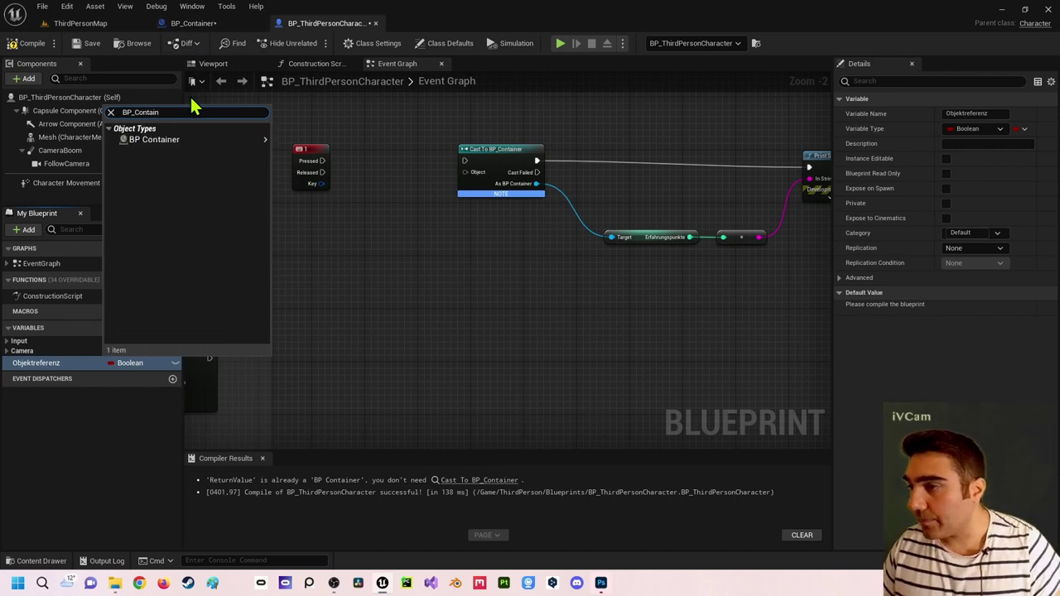
pyautogui.moveTo(192, 141)
pyautogui.click(286, 141)
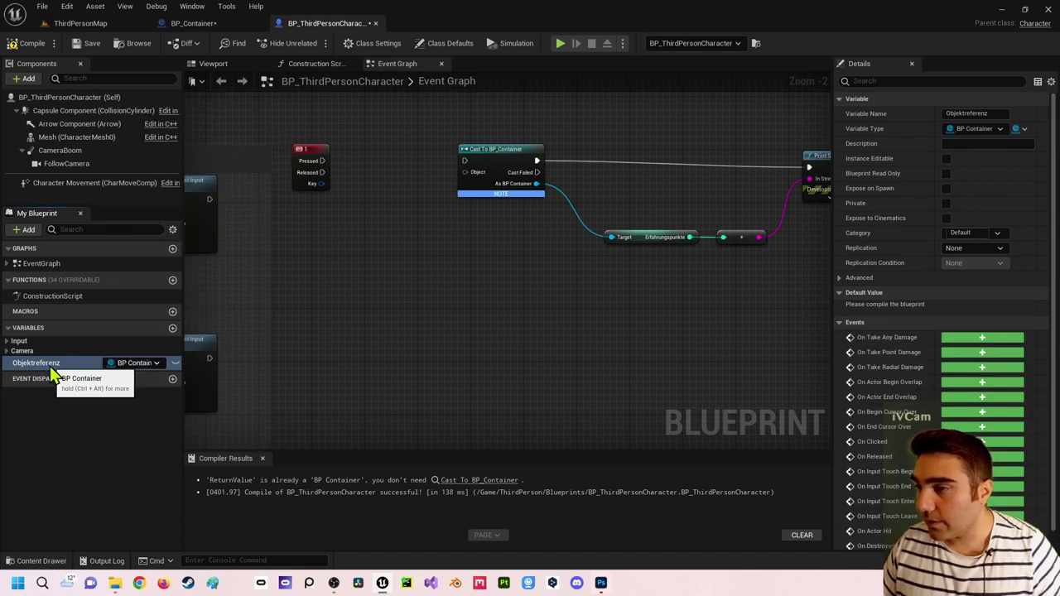
# Step: Place a Get Objektreferenz node in the graph and compile the blueprint
pyautogui.moveTo(51, 370); pyautogui.dragTo(319, 217)
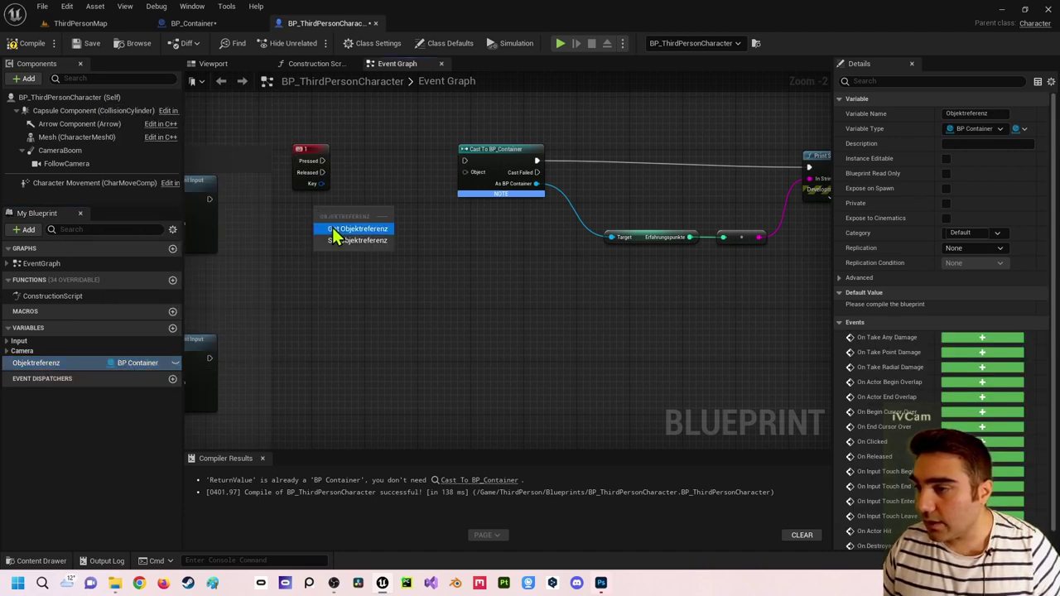
pyautogui.click(333, 231)
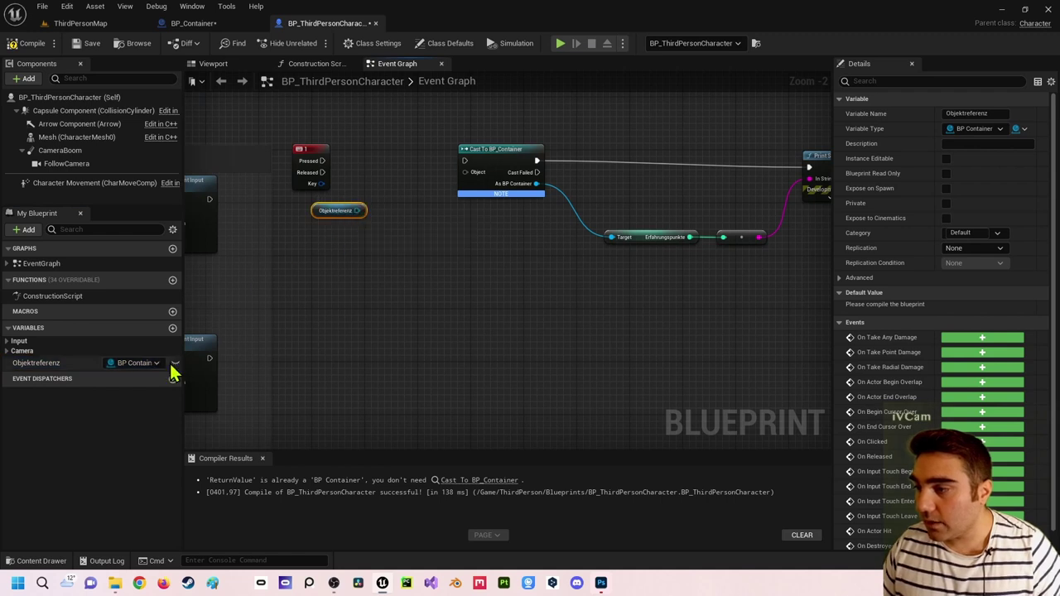
pyautogui.click(32, 43)
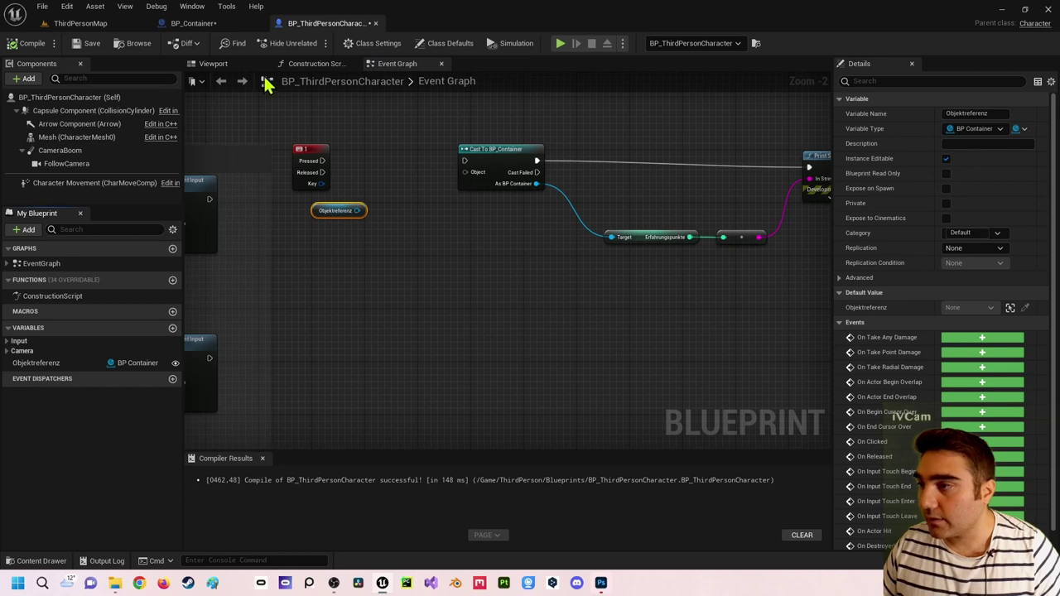
# Step: In ThirdPersonMap, set the character's Objektreferenz to the BP_Container sphere with the eyedropper, then return to the blueprint
pyautogui.click(83, 25)
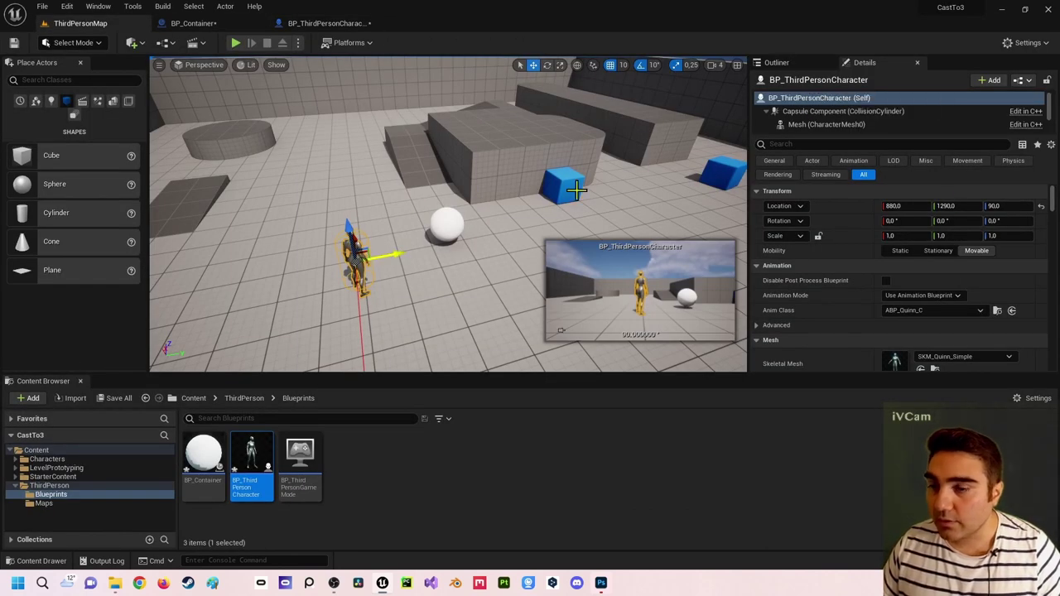
pyautogui.scroll(-3, 919, 240)
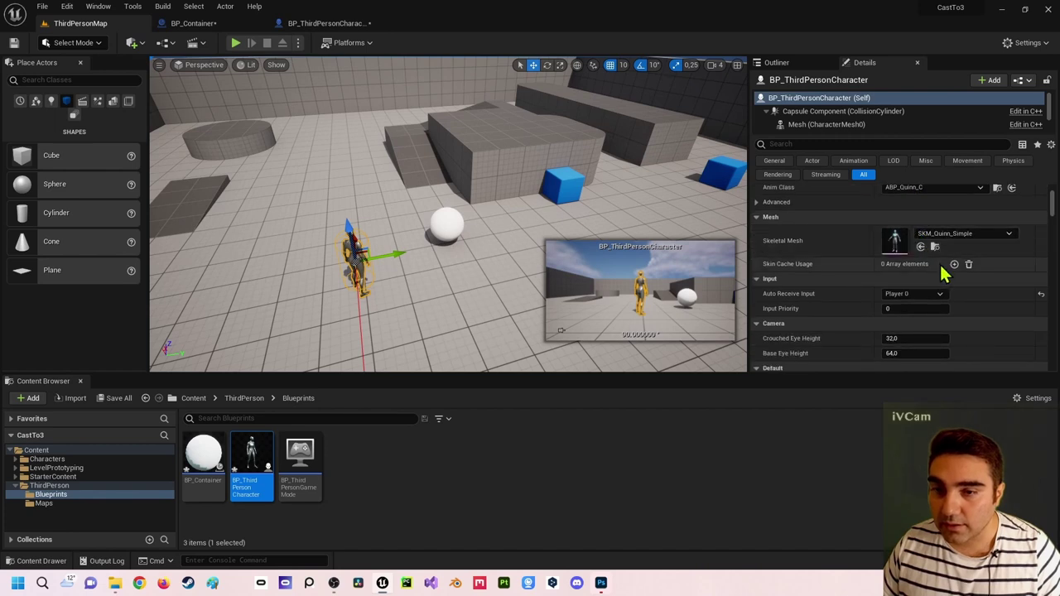
pyautogui.scroll(-2, 924, 281)
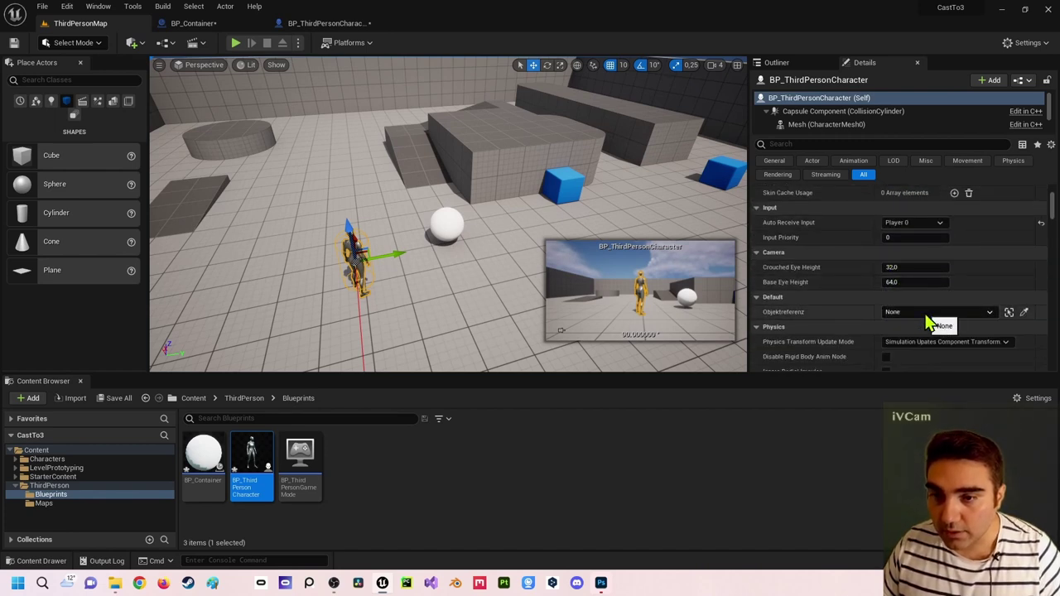
pyautogui.click(1024, 312)
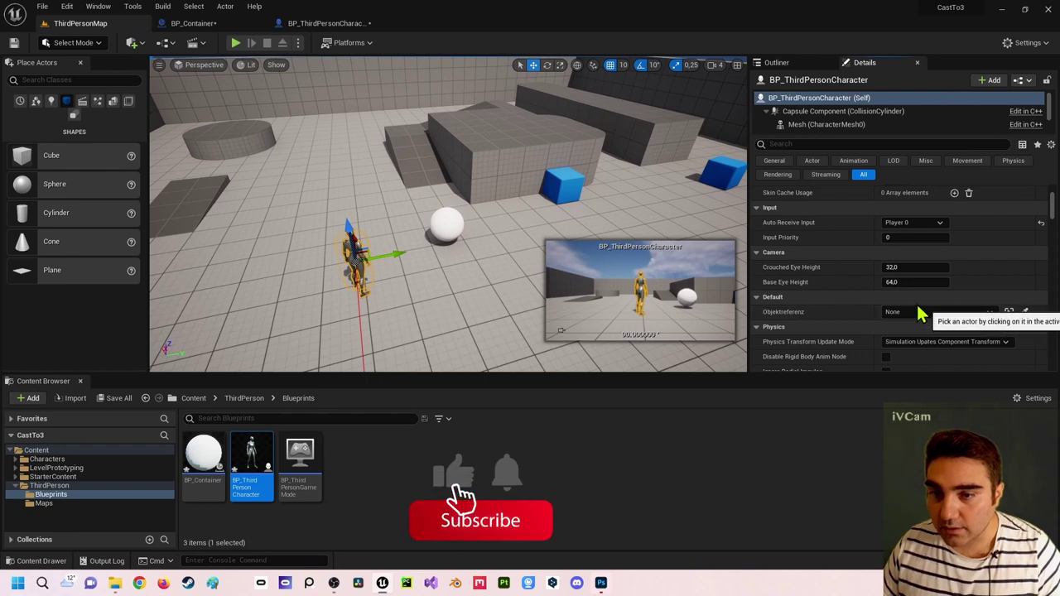
pyautogui.click(446, 221)
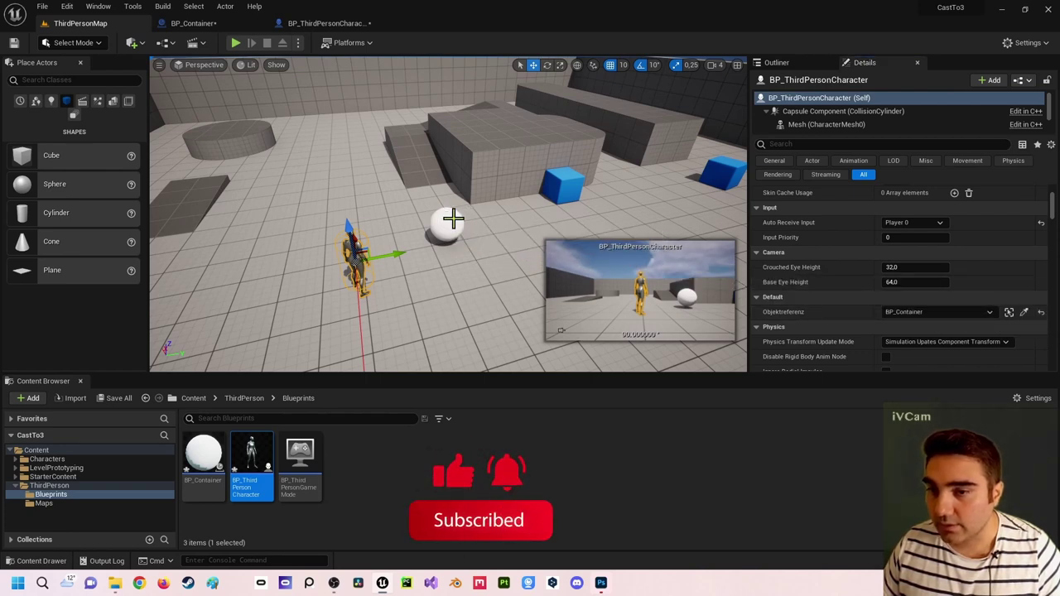
pyautogui.click(324, 23)
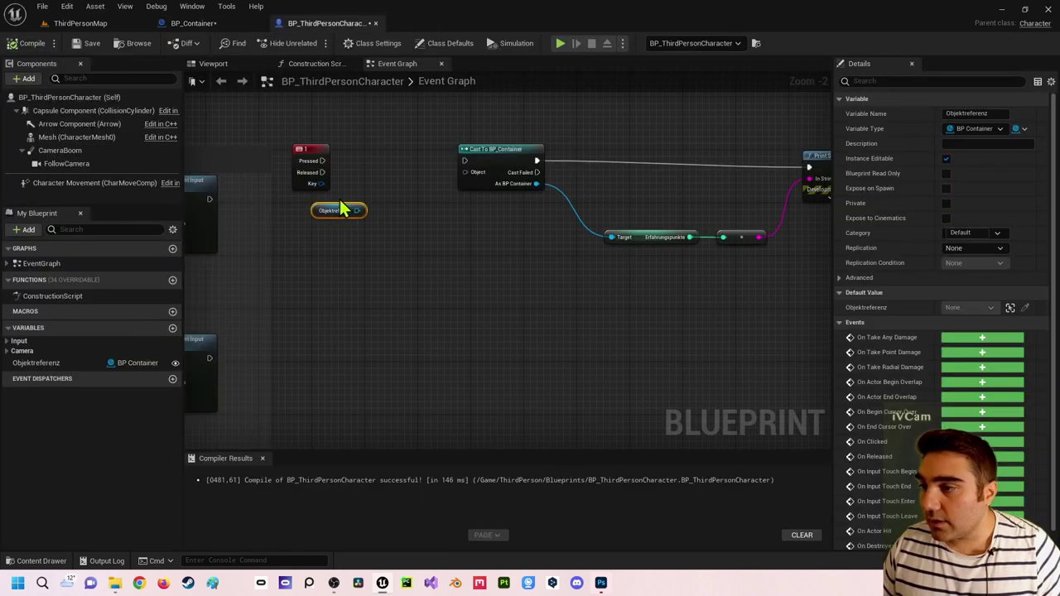
# Step: Wire Objektreferenz into the cast's Object pin and key 1 Pressed into the cast, then recompile
pyautogui.moveTo(357, 210)
pyautogui.mouseDown()
pyautogui.moveTo(441, 205)
pyautogui.moveTo(475, 175)
pyautogui.mouseUp()
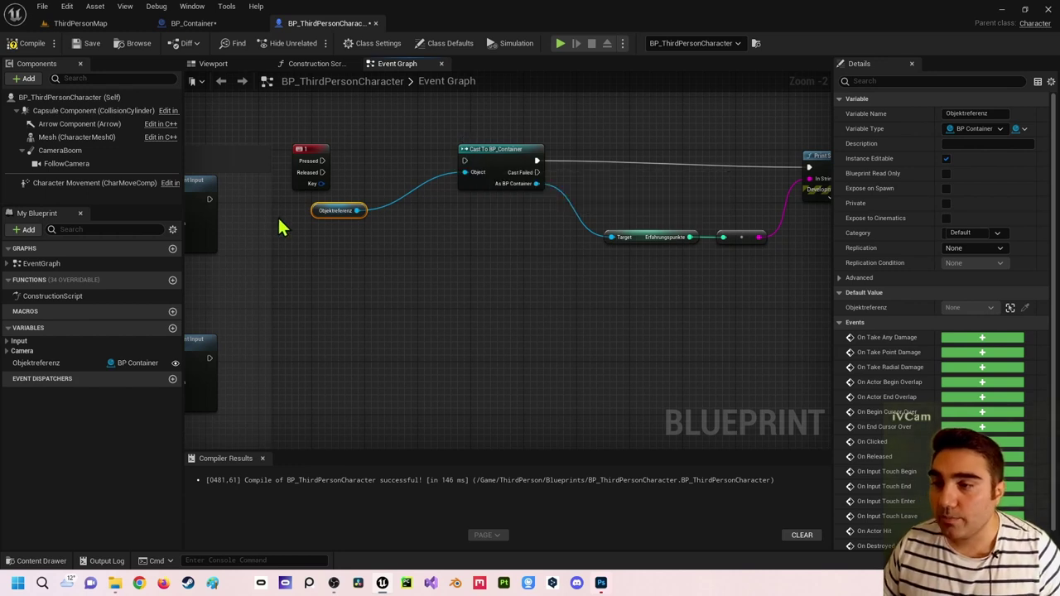
pyautogui.moveTo(323, 212); pyautogui.dragTo(396, 212)
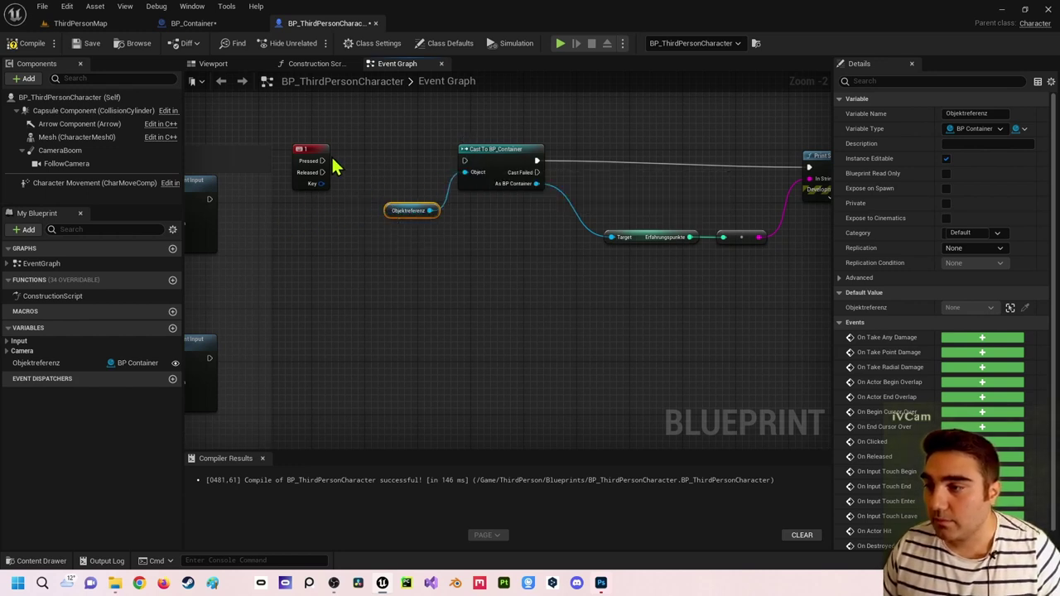
pyautogui.moveTo(322, 160); pyautogui.dragTo(474, 172)
pyautogui.click(469, 163)
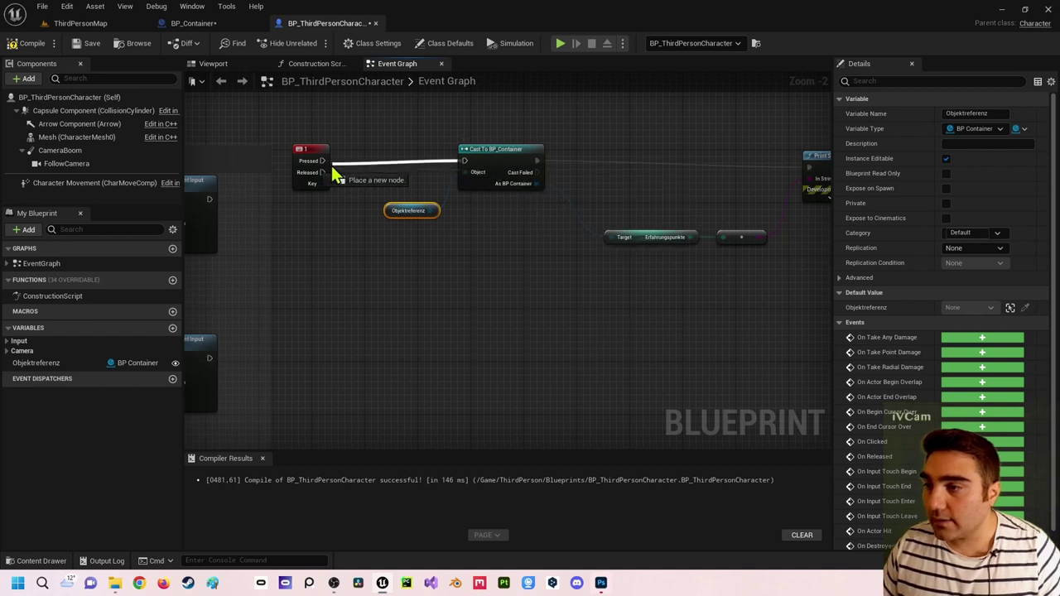
pyautogui.click(34, 43)
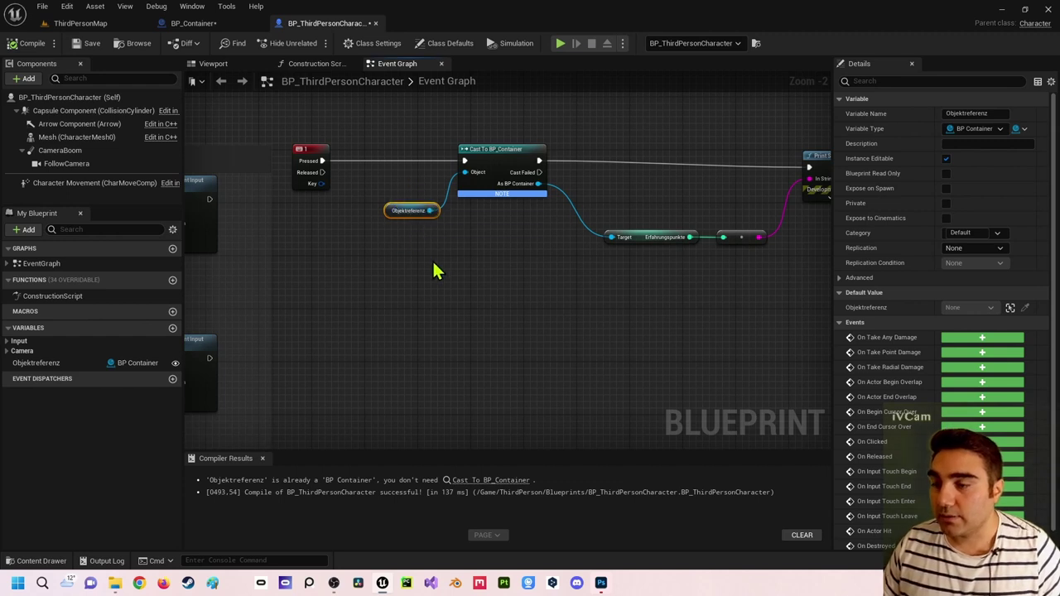
pyautogui.moveTo(464, 173)
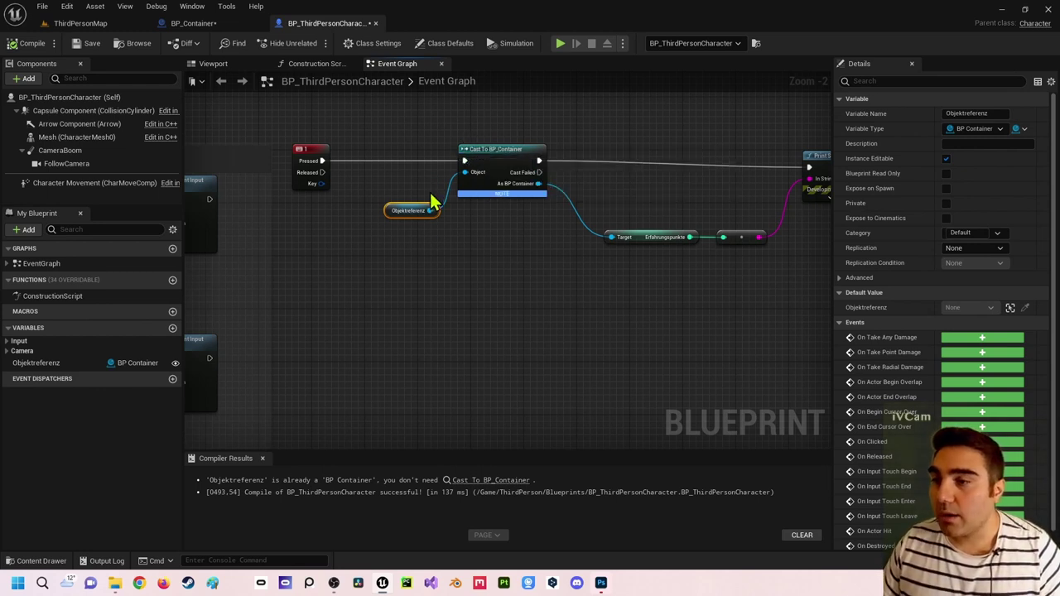
# Step: Add a Line Trace By Channel node below the key 1 chain by searching 'linetraceby'
pyautogui.moveTo(430, 201); pyautogui.dragTo(460, 207, button='right')
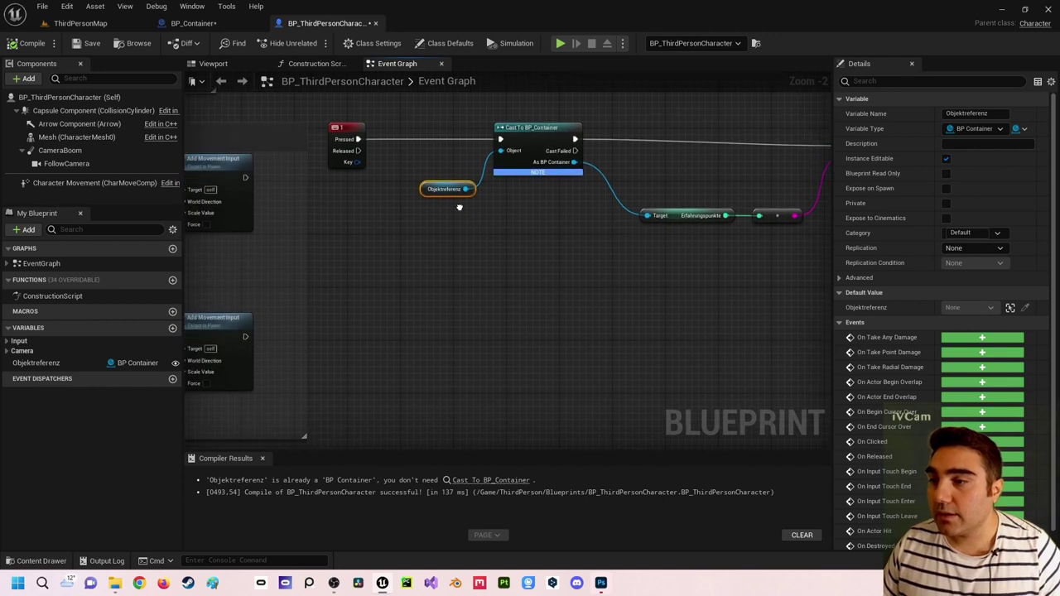
pyautogui.click(344, 135)
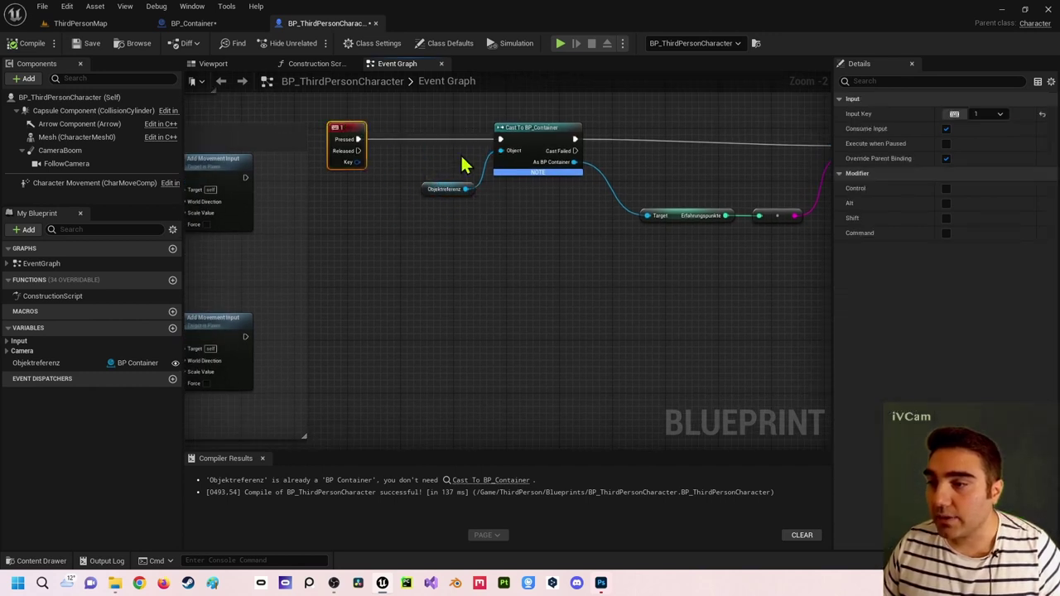
pyautogui.click(511, 132)
pyautogui.moveTo(444, 220)
pyautogui.mouseDown(button='right')
pyautogui.moveTo(484, 178)
pyautogui.moveTo(474, 214)
pyautogui.mouseUp(button='right')
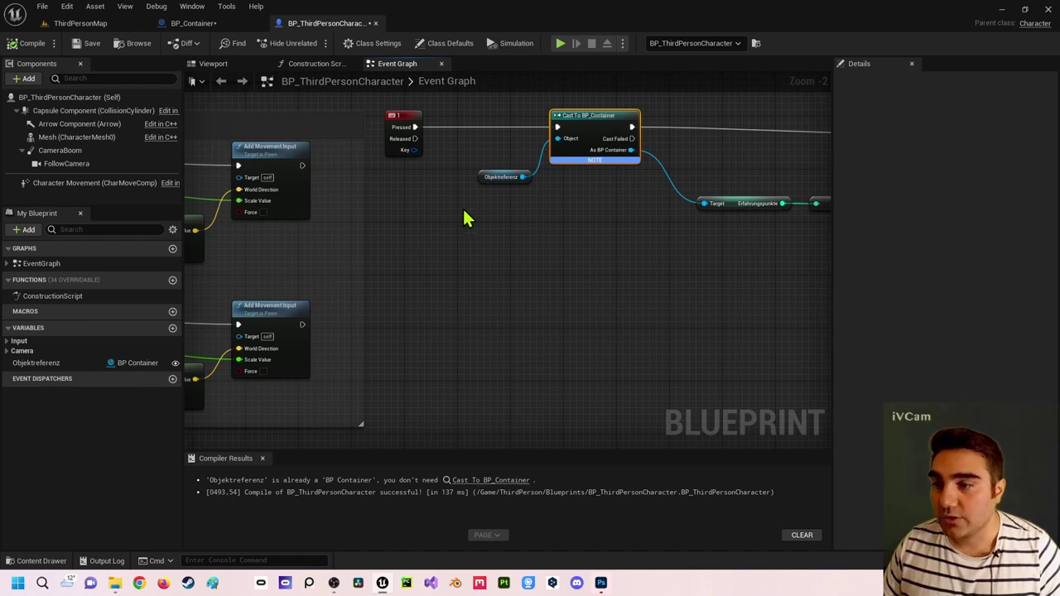
pyautogui.rightClick(398, 258)
pyautogui.write('l')
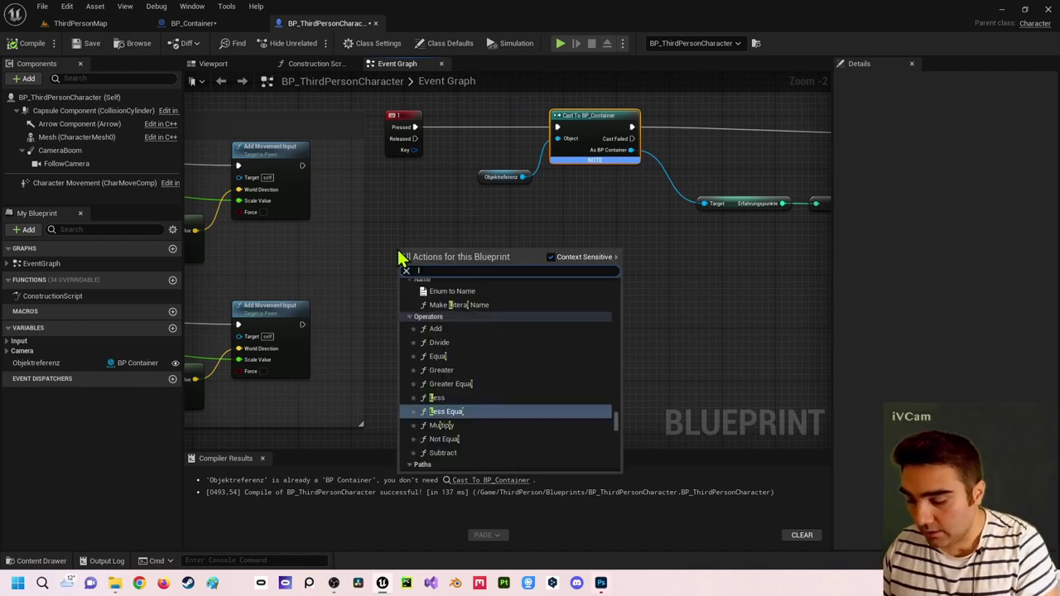
pyautogui.write('ine')
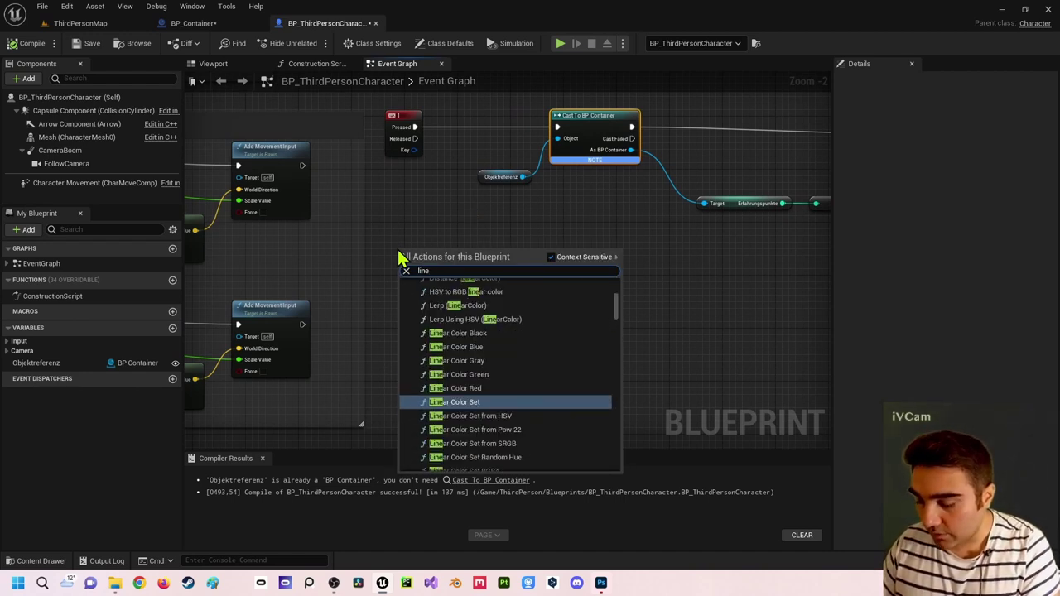
pyautogui.write('traceby')
pyautogui.press('Up')
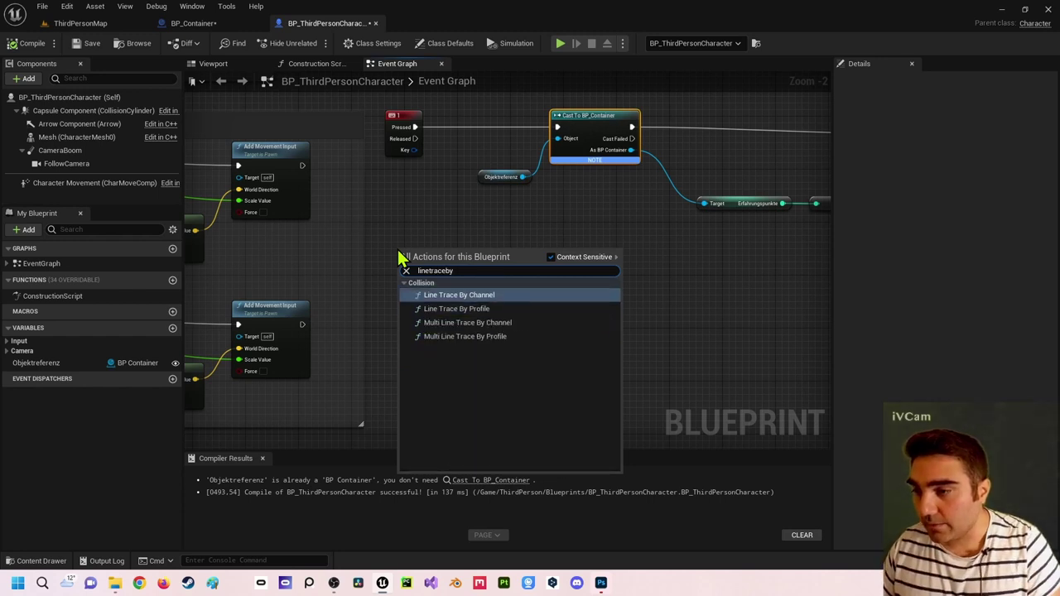
pyautogui.press('Return')
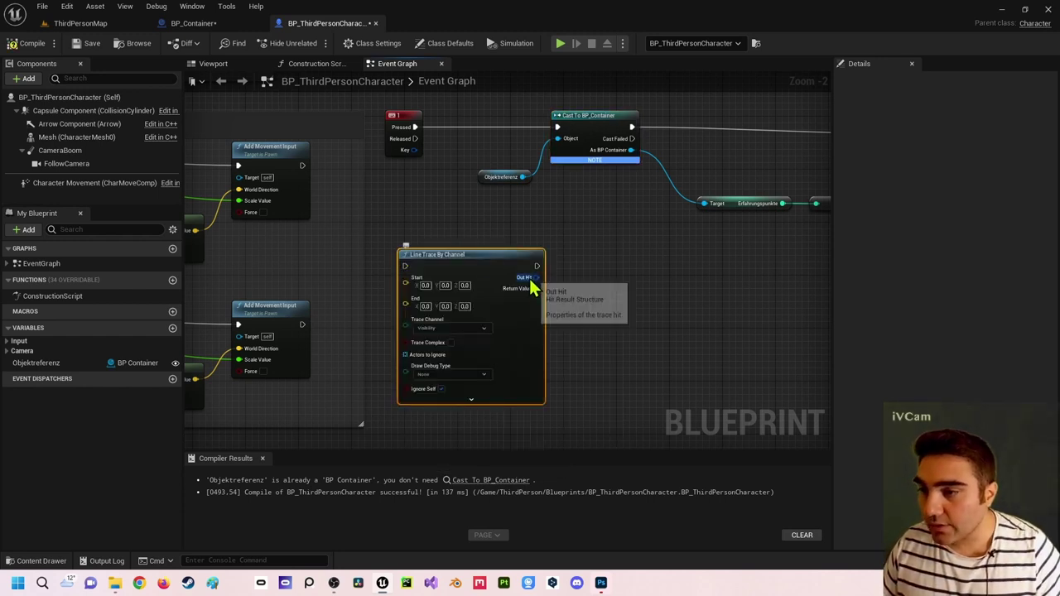
# Step: Add a Break Hit Result node fed by the trace's Out Hit and expand all its outputs
pyautogui.moveTo(536, 278); pyautogui.dragTo(570, 313)
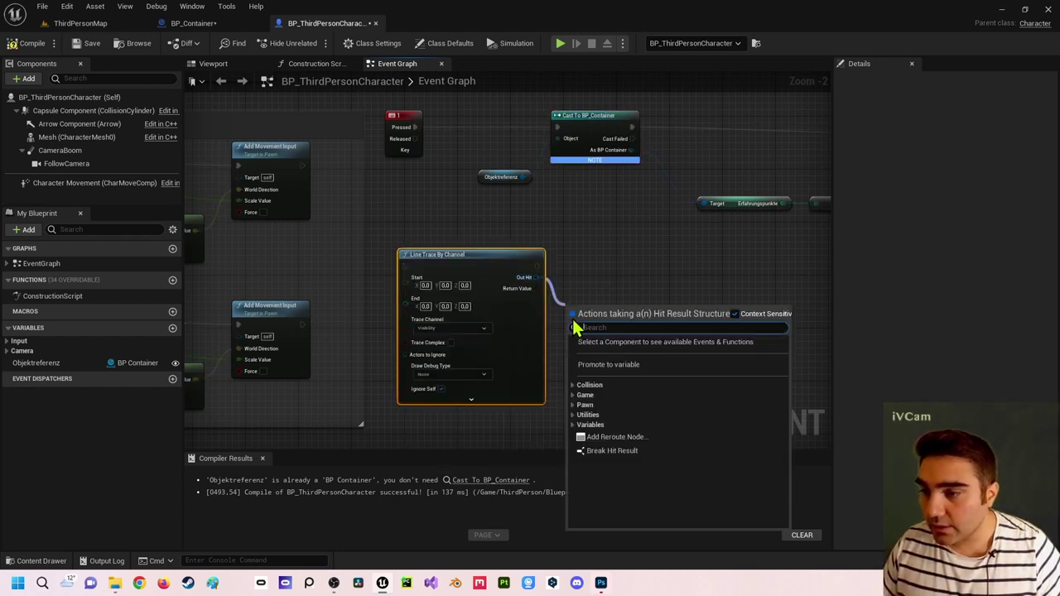
pyautogui.click(612, 451)
pyautogui.moveTo(595, 355); pyautogui.dragTo(604, 263, button='right')
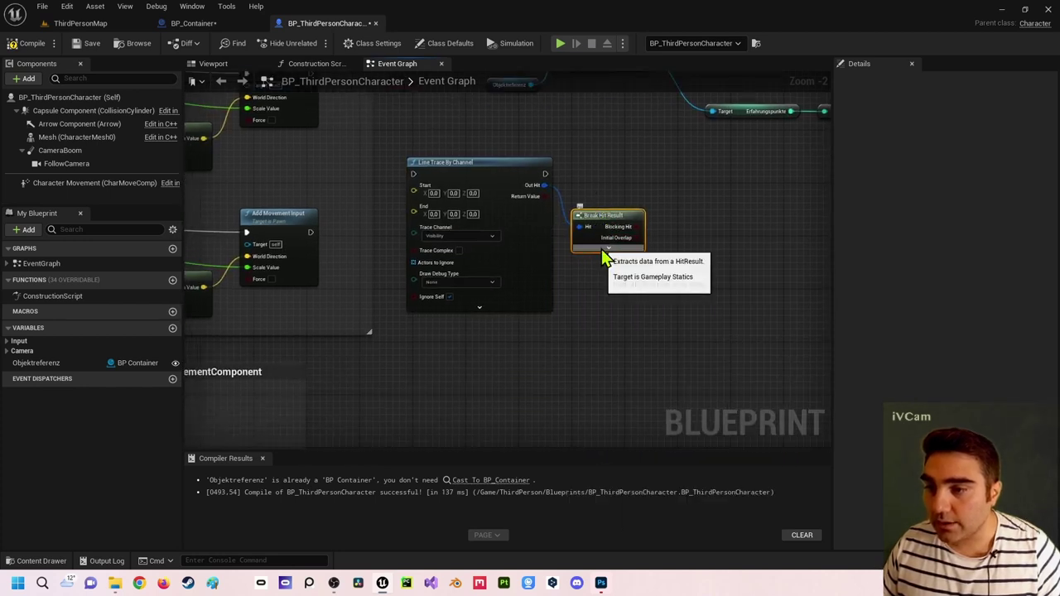
pyautogui.click(609, 247)
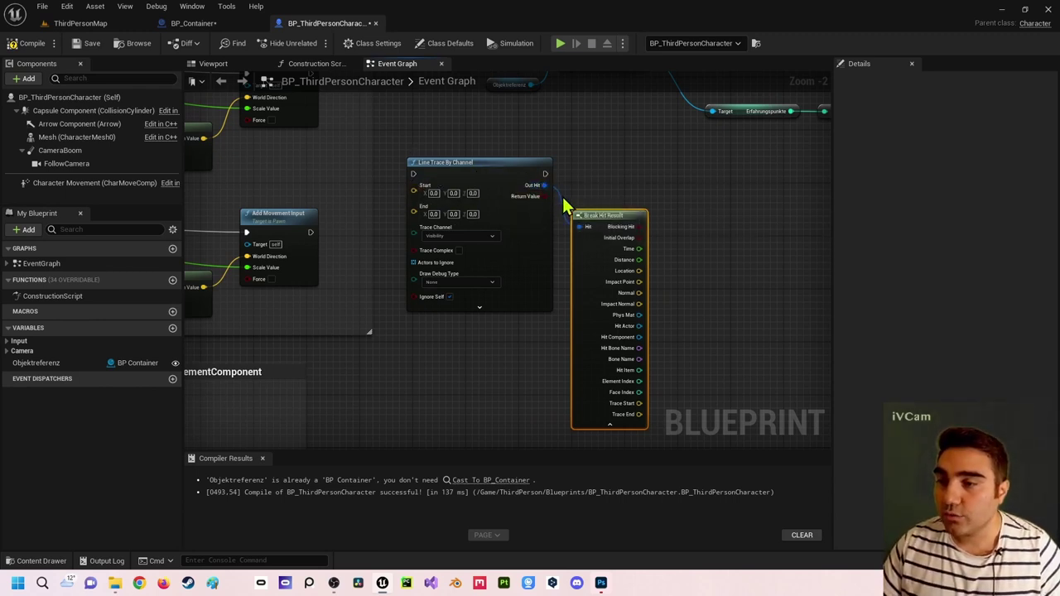
pyautogui.moveTo(561, 220); pyautogui.dragTo(527, 165, button='right')
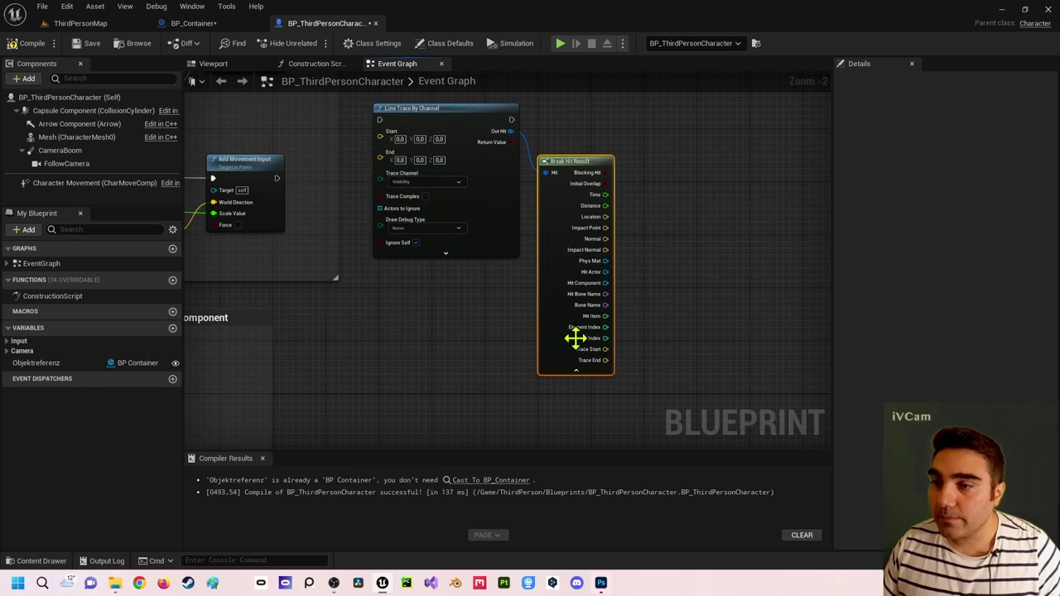
pyautogui.moveTo(629, 279); pyautogui.dragTo(576, 370, button='right')
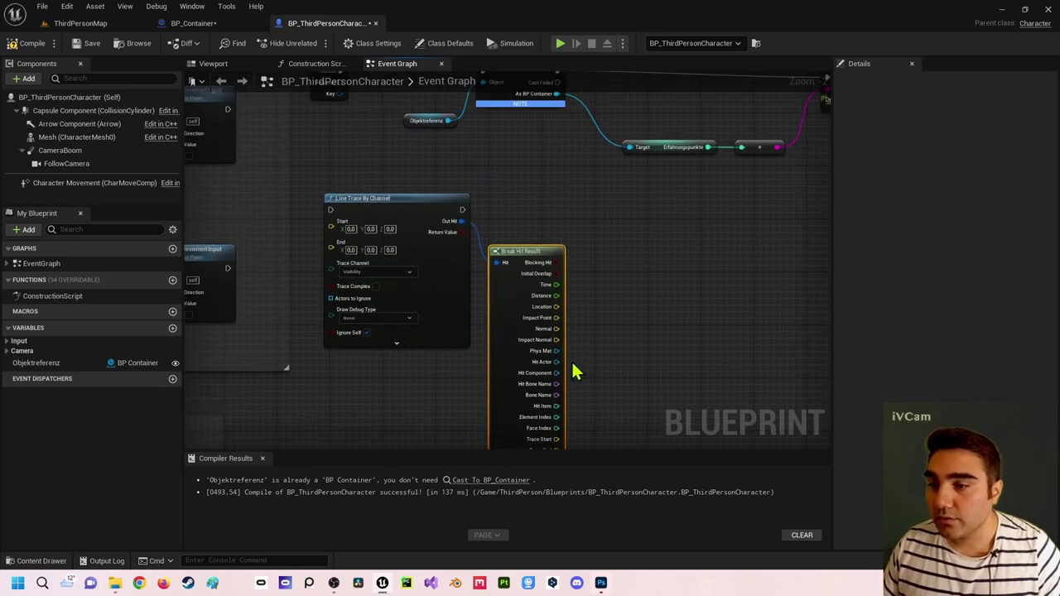
pyautogui.moveTo(557, 362); pyautogui.dragTo(646, 230)
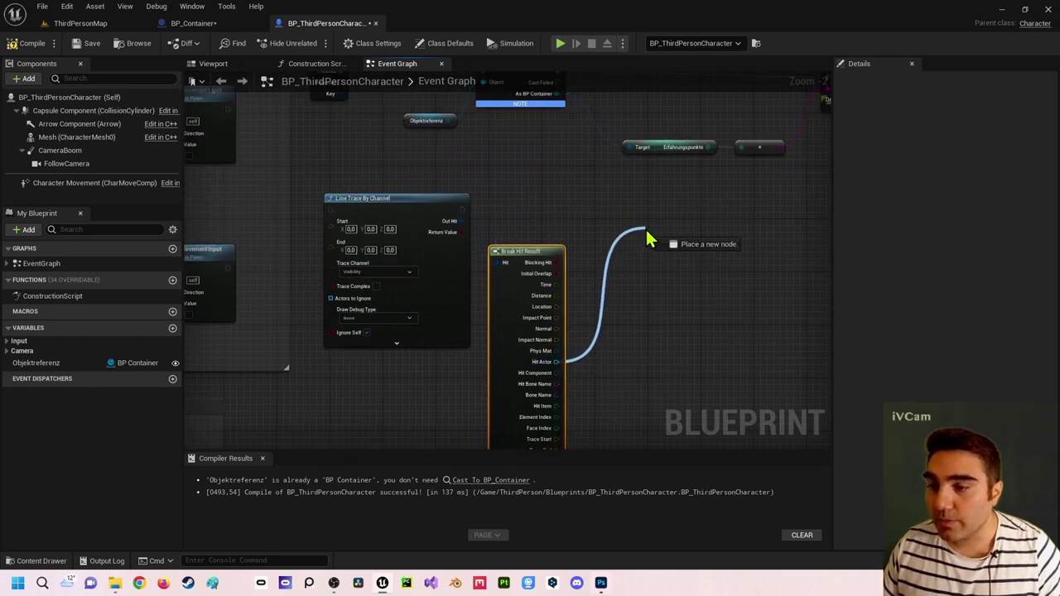
pyautogui.moveTo(406, 419); pyautogui.dragTo(523, 177, button='right')
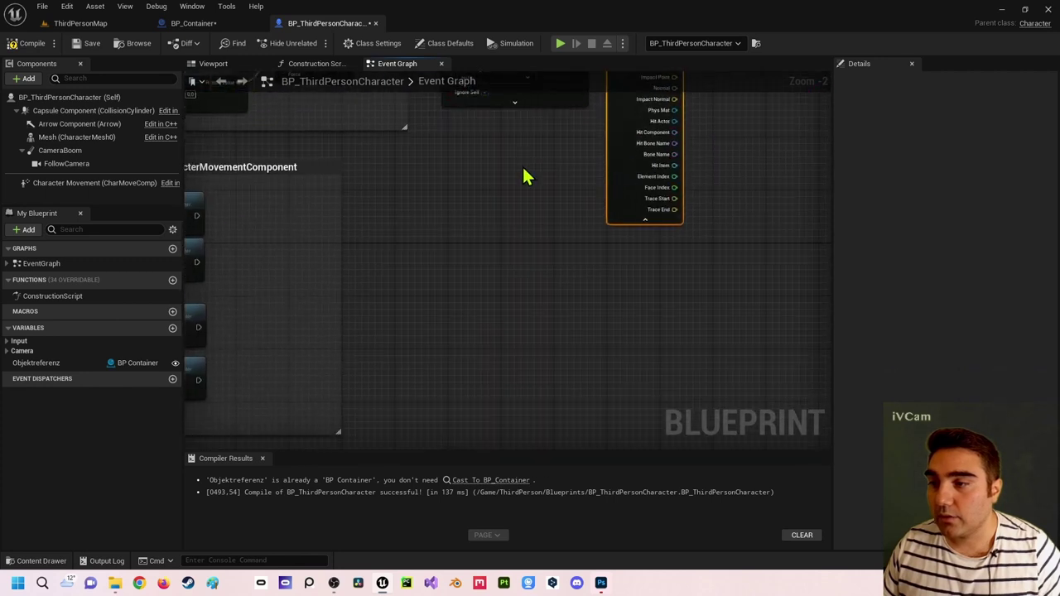
# Step: Place a Spawn Actor from Class node by searching 'spawn actor from'
pyautogui.rightClick(462, 284)
pyautogui.write('spawn')
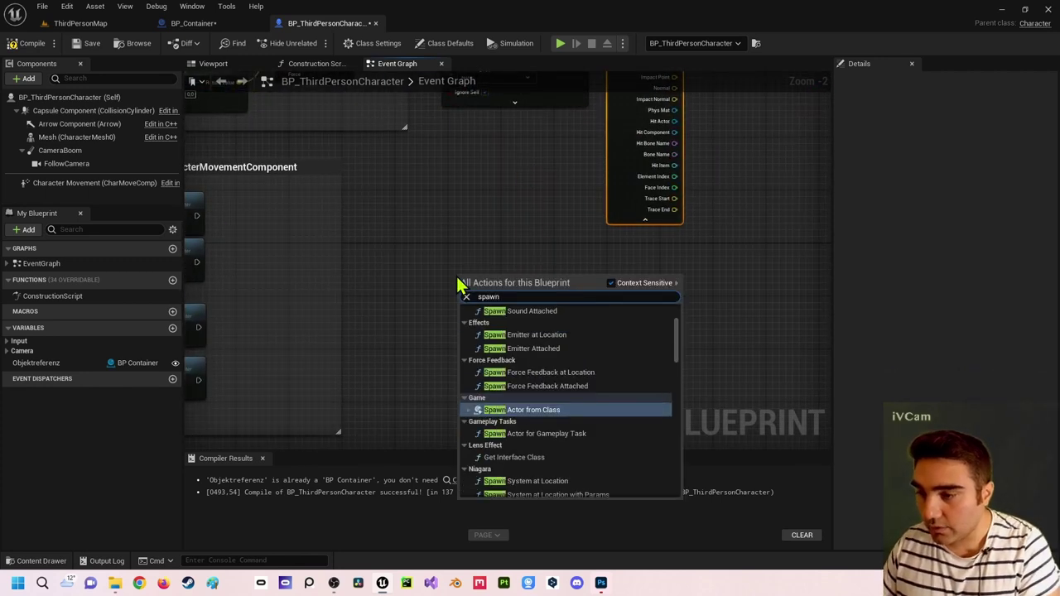
pyautogui.write('a')
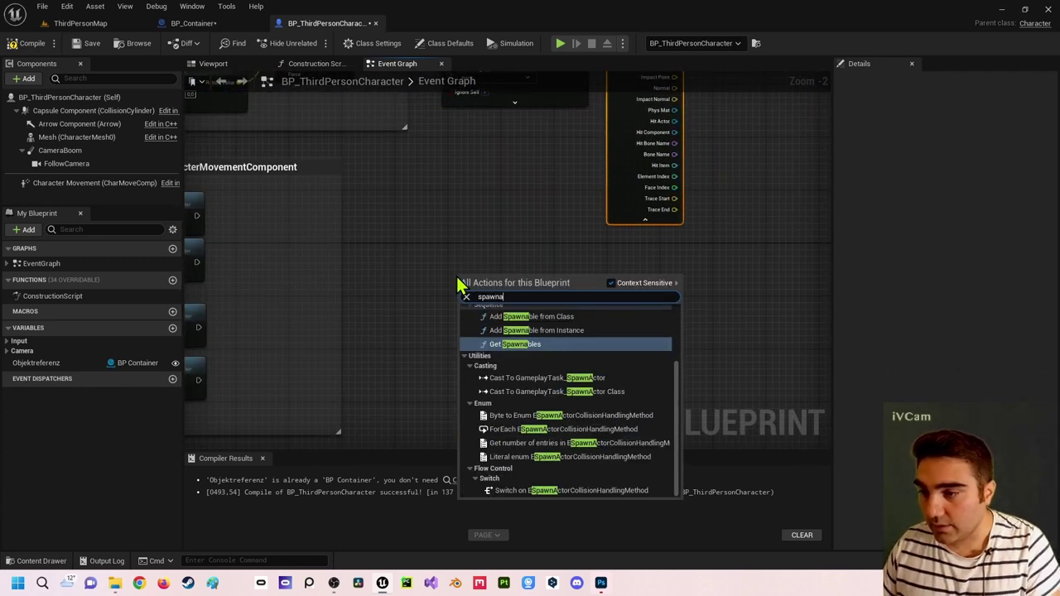
pyautogui.press('BackSpace')
pyautogui.press('BackSpace')
pyautogui.write('actor')
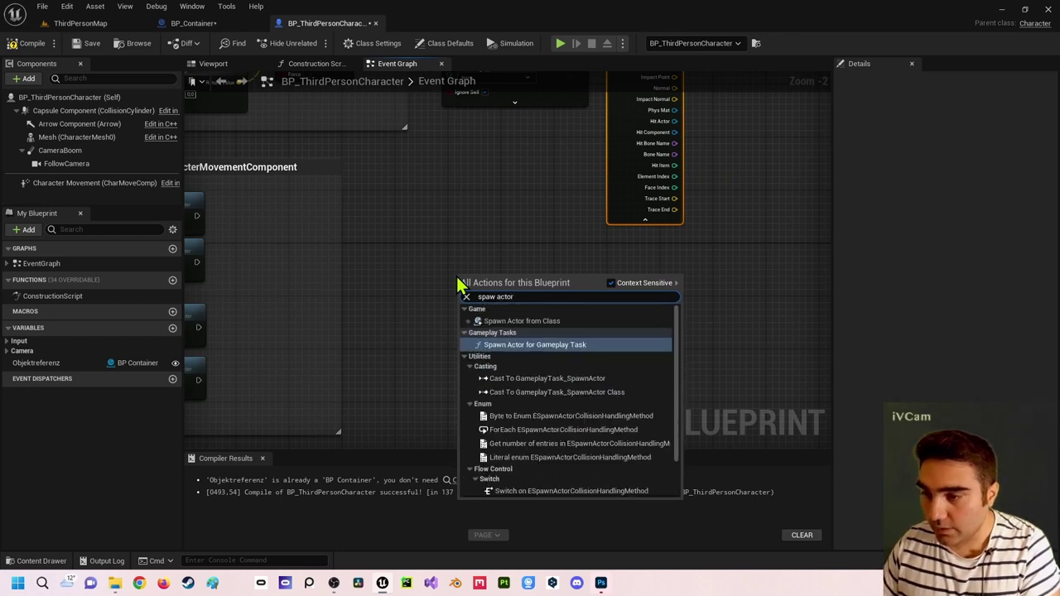
pyautogui.write(' from')
pyautogui.press('Return')
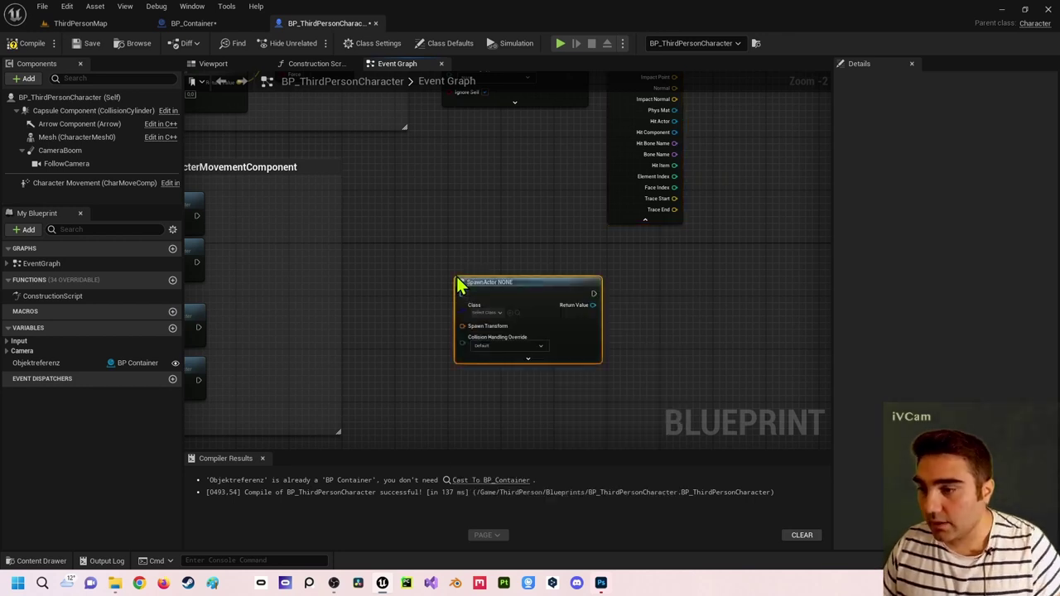
# Step: Undo to remove the Spawn Actor, Line Trace and Break Hit Result nodes, returning to the cast chain
pyautogui.moveTo(592, 304); pyautogui.dragTo(655, 332)
pyautogui.scroll(-2, 502, 232)
pyautogui.click(503, 245)
pyautogui.scroll(-2, 503, 252)
pyautogui.scroll(2, 502, 252)
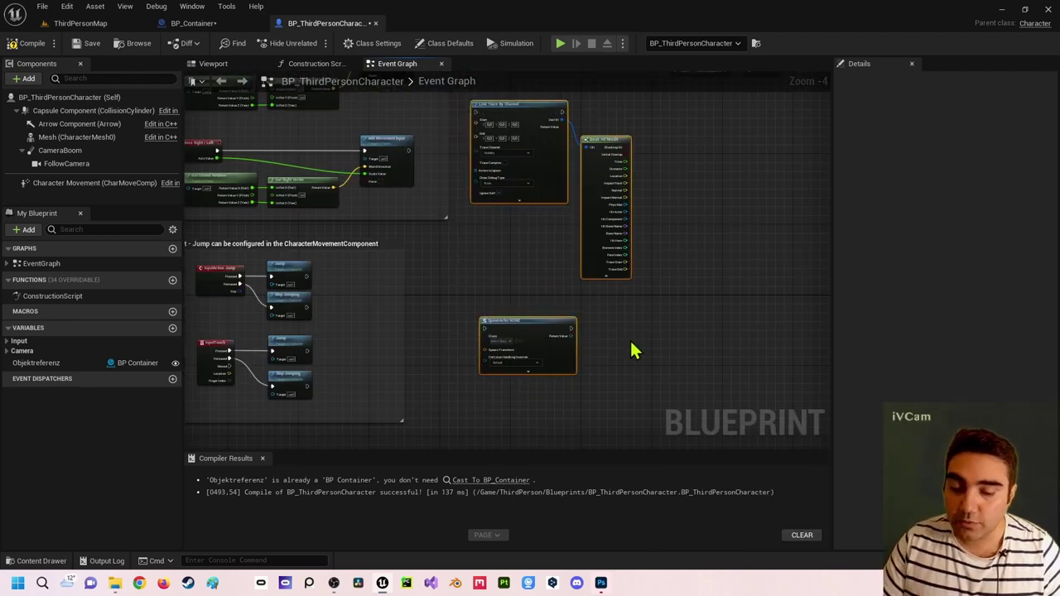
pyautogui.hotkey('ctrl', 'z')
pyautogui.moveTo(572, 191); pyautogui.dragTo(605, 362, button='right')
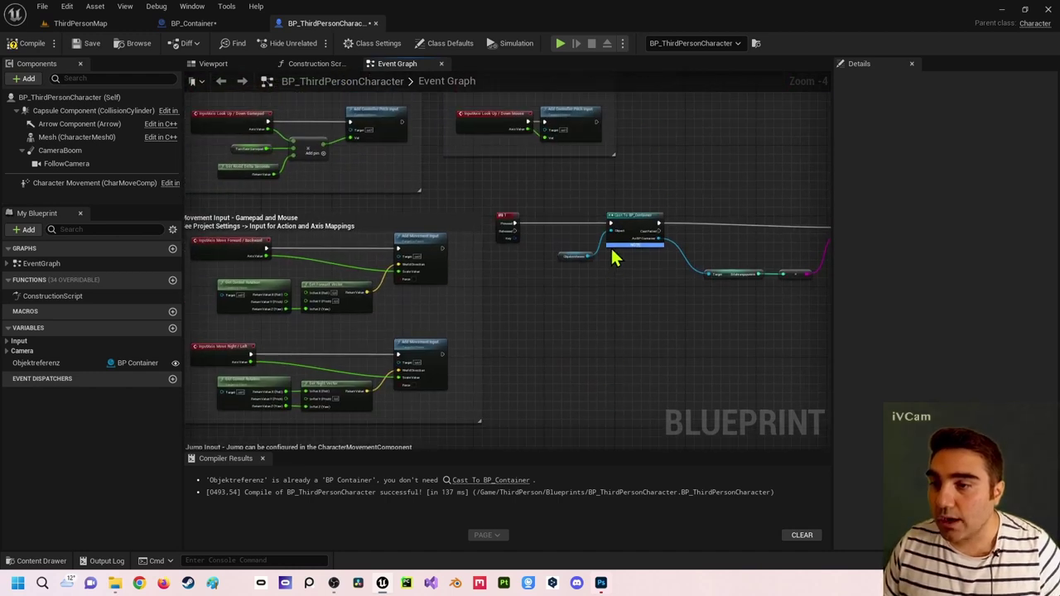
# Step: Delete the Cast To BP_Container node and the old Erfahrungspunkte getter
pyautogui.scroll(3, 612, 253)
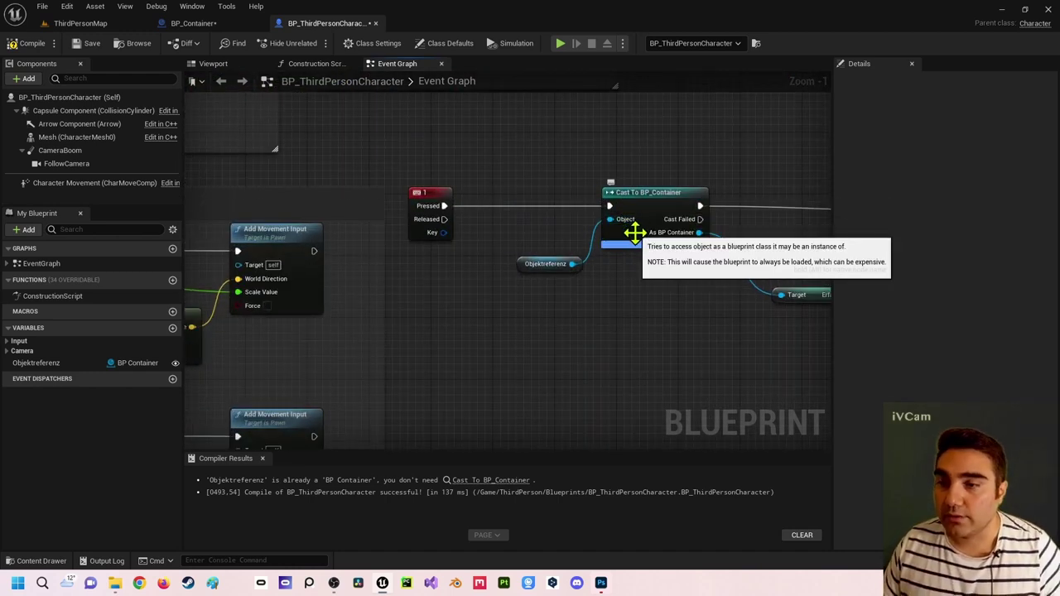
pyautogui.click(642, 195)
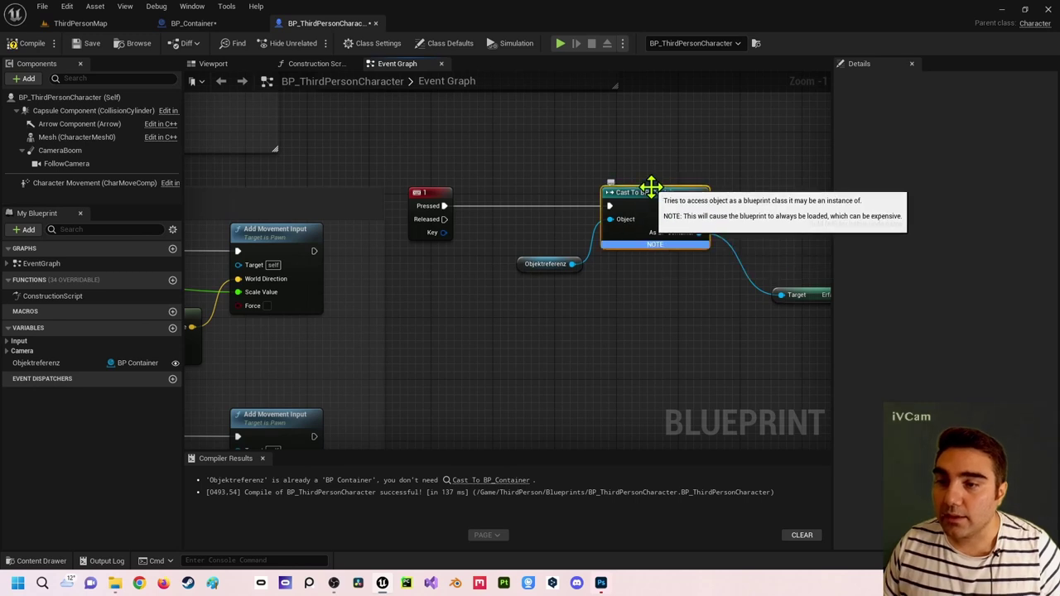
pyautogui.click(538, 264)
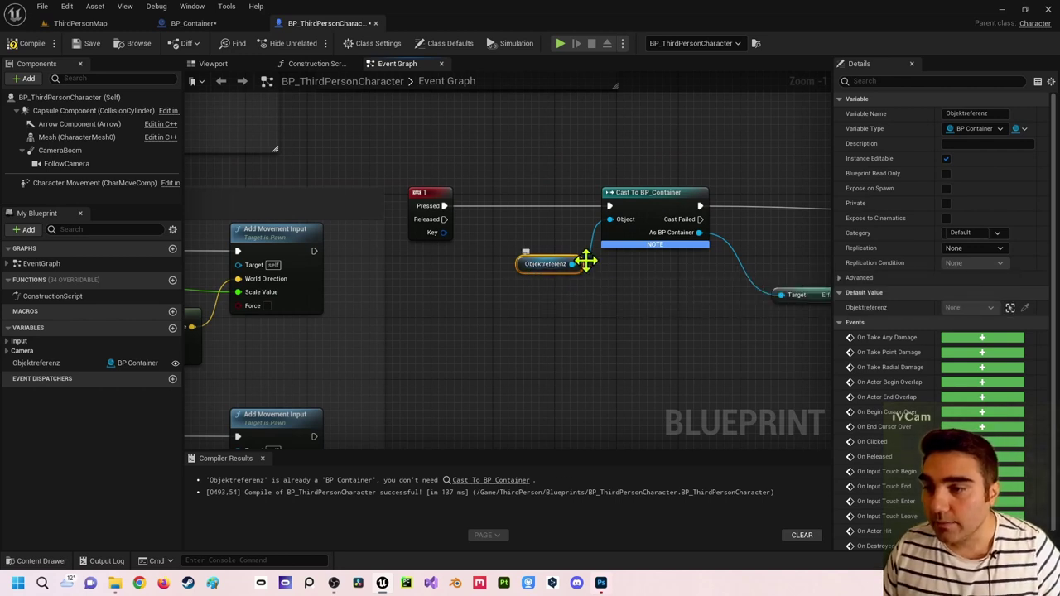
pyautogui.click(540, 225)
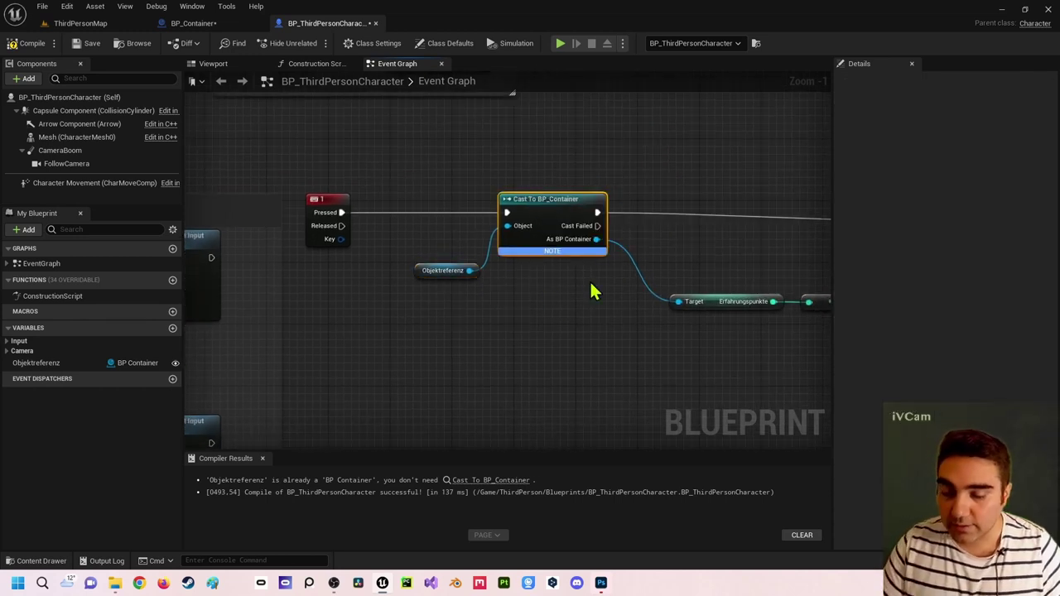
pyautogui.press('Delete')
pyautogui.click(729, 298)
pyautogui.press('Delete')
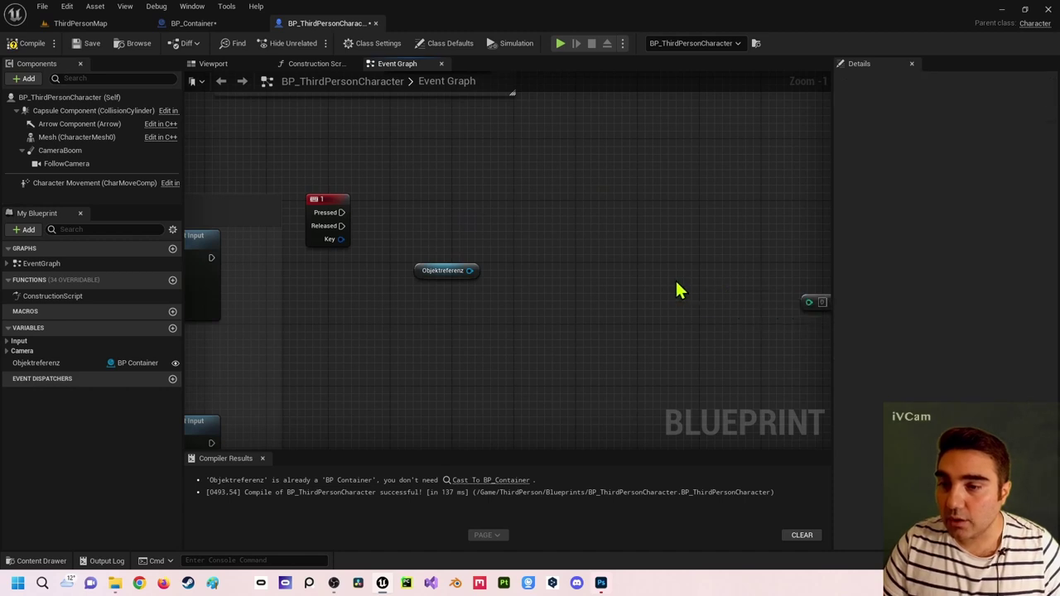
# Step: Rearrange the key 1 event and Objektreferenz node next to Print String
pyautogui.moveTo(676, 289); pyautogui.dragTo(539, 301, button='right')
pyautogui.moveTo(347, 272); pyautogui.dragTo(444, 274, button='right')
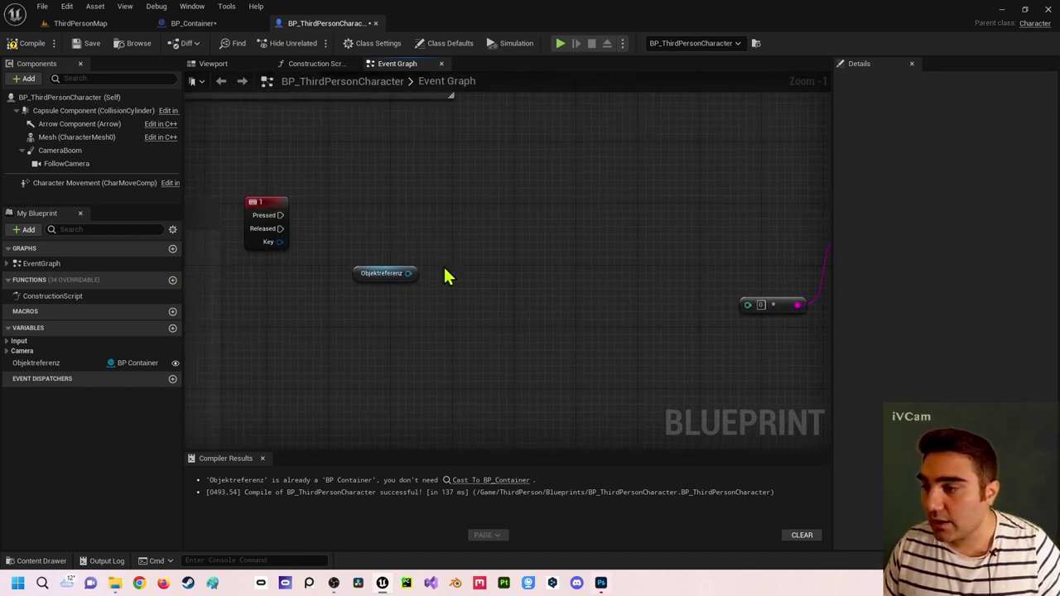
pyautogui.moveTo(252, 200); pyautogui.dragTo(537, 202)
pyautogui.moveTo(538, 216); pyautogui.dragTo(432, 236, button='right')
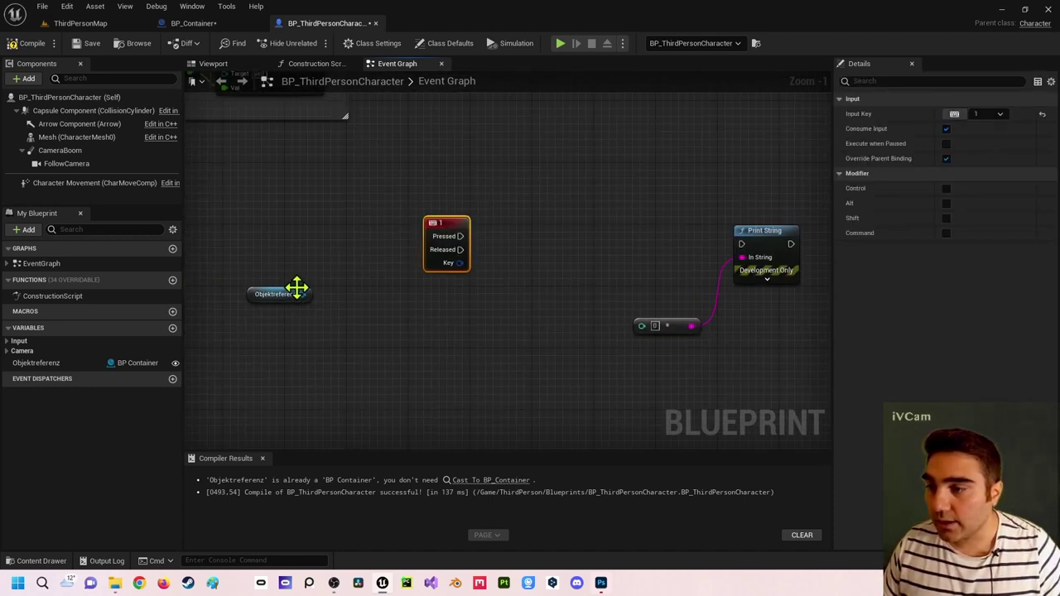
pyautogui.click(321, 298)
pyautogui.moveTo(322, 300); pyautogui.dragTo(504, 303)
pyautogui.moveTo(461, 333); pyautogui.dragTo(381, 326, button='right')
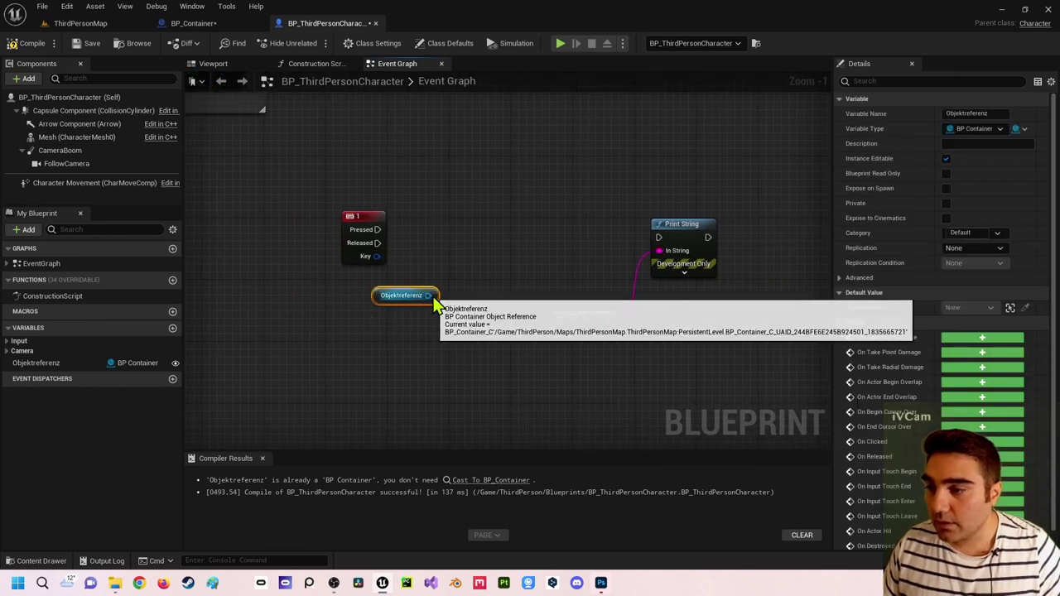
# Step: Add Get Erfahrungspunkte from Objektreferenz, feed it to Print String, and run Print String from key 1 Pressed
pyautogui.moveTo(430, 296); pyautogui.dragTo(449, 352)
pyautogui.write('erfah')
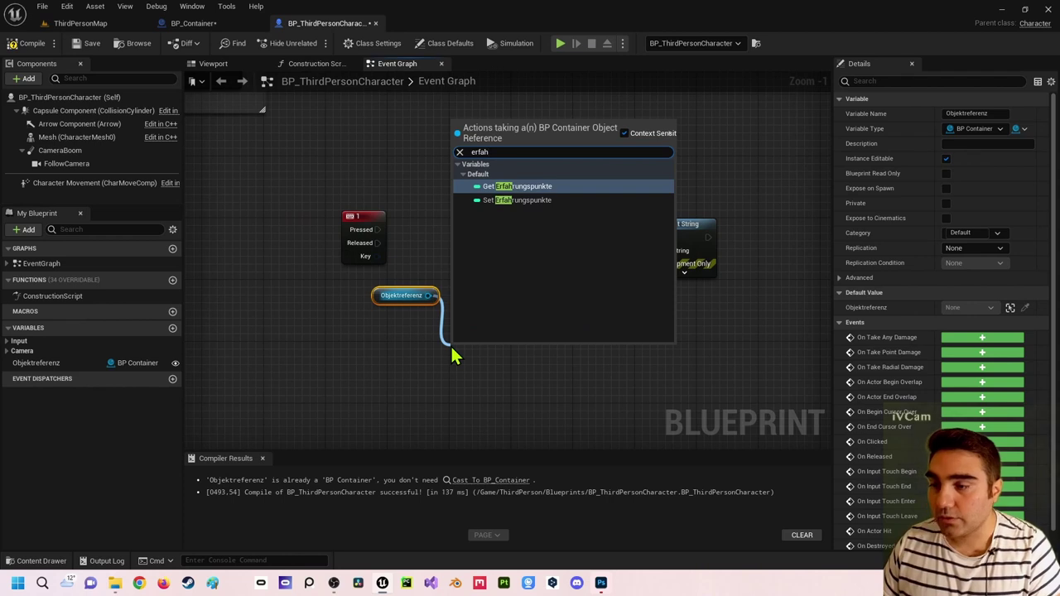
pyautogui.press('Return')
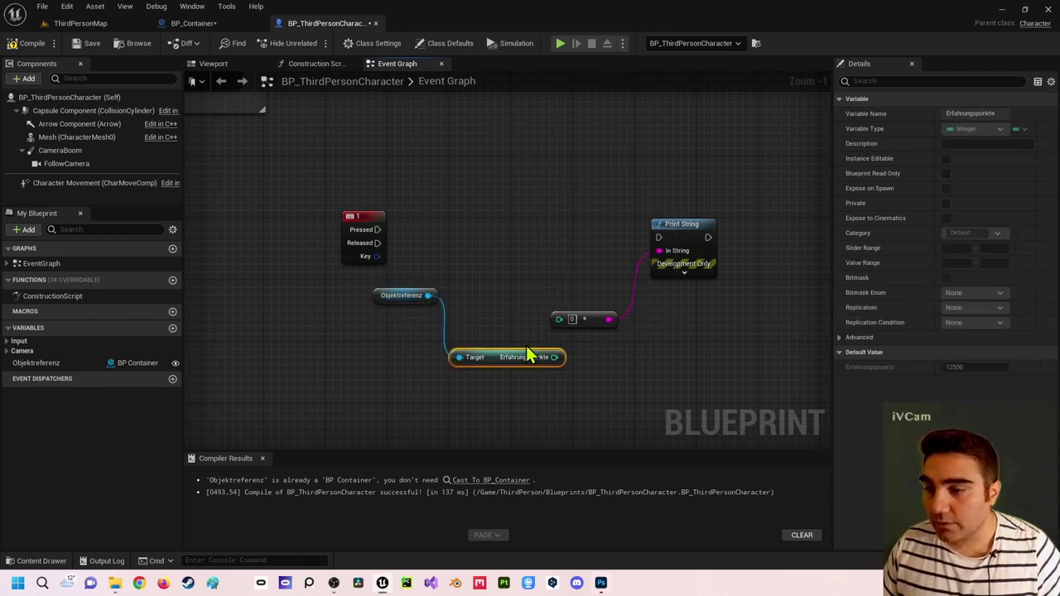
pyautogui.moveTo(554, 357); pyautogui.dragTo(659, 250)
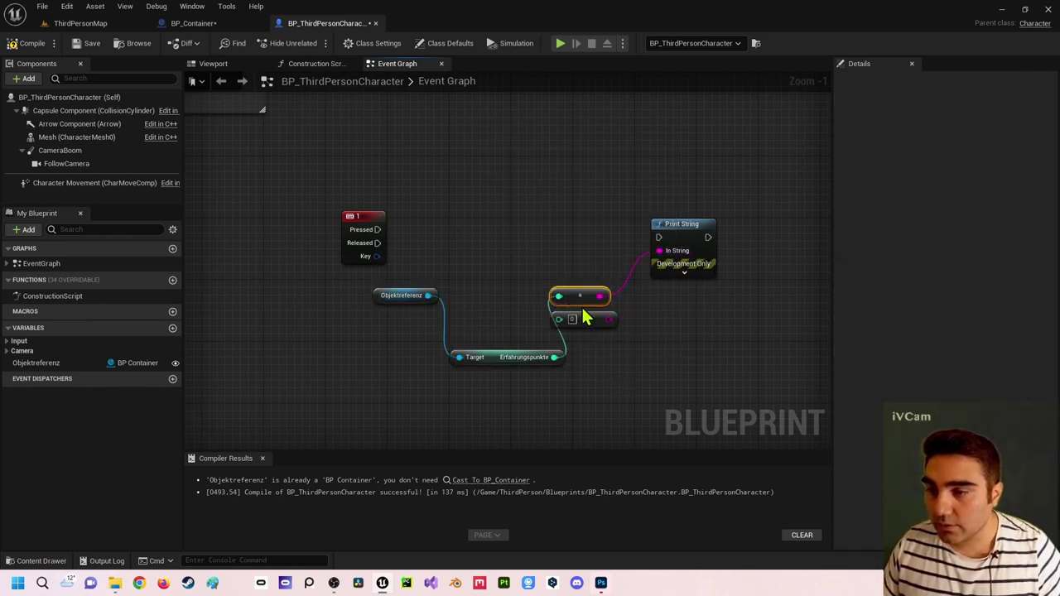
pyautogui.moveTo(378, 229)
pyautogui.mouseDown()
pyautogui.moveTo(658, 255)
pyautogui.moveTo(659, 238)
pyautogui.moveTo(638, 229)
pyautogui.mouseUp()
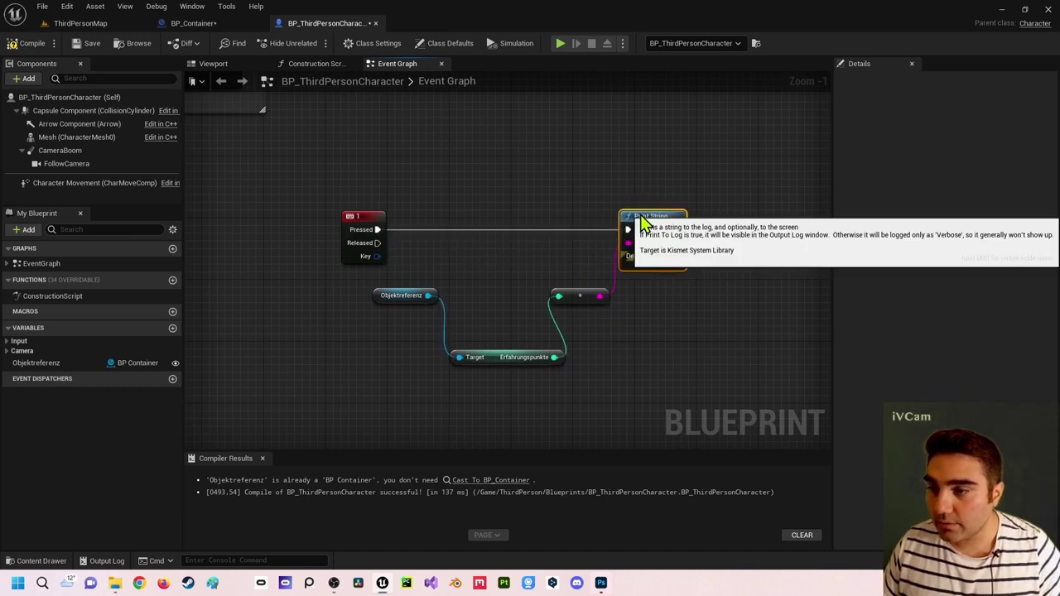
# Step: Compile and save the blueprint, then play-test the level, printing 12500 on each key press
pyautogui.click(28, 43)
pyautogui.click(91, 44)
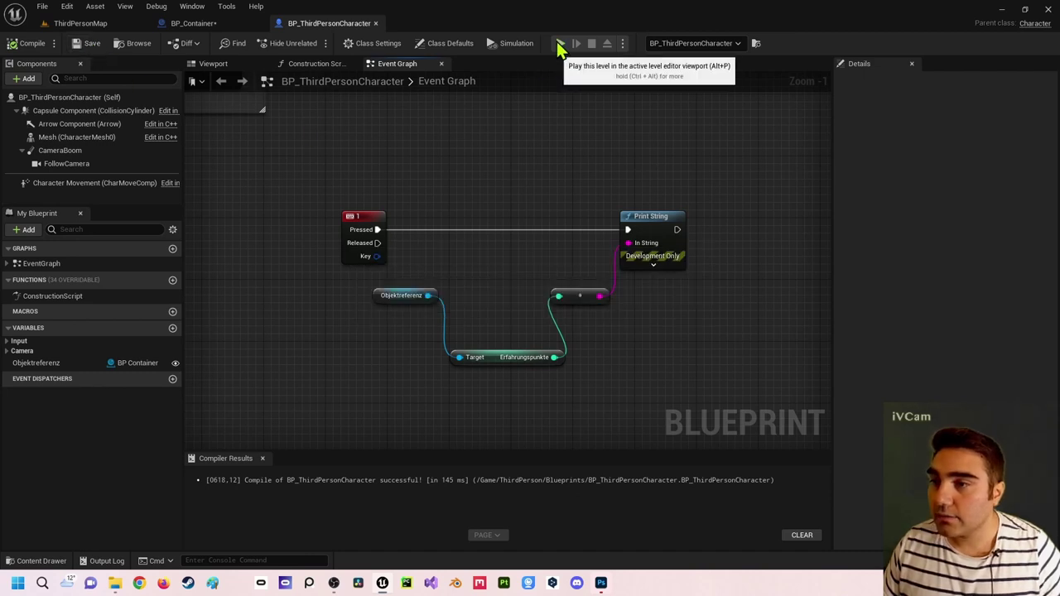
pyautogui.click(560, 43)
pyautogui.press('w')
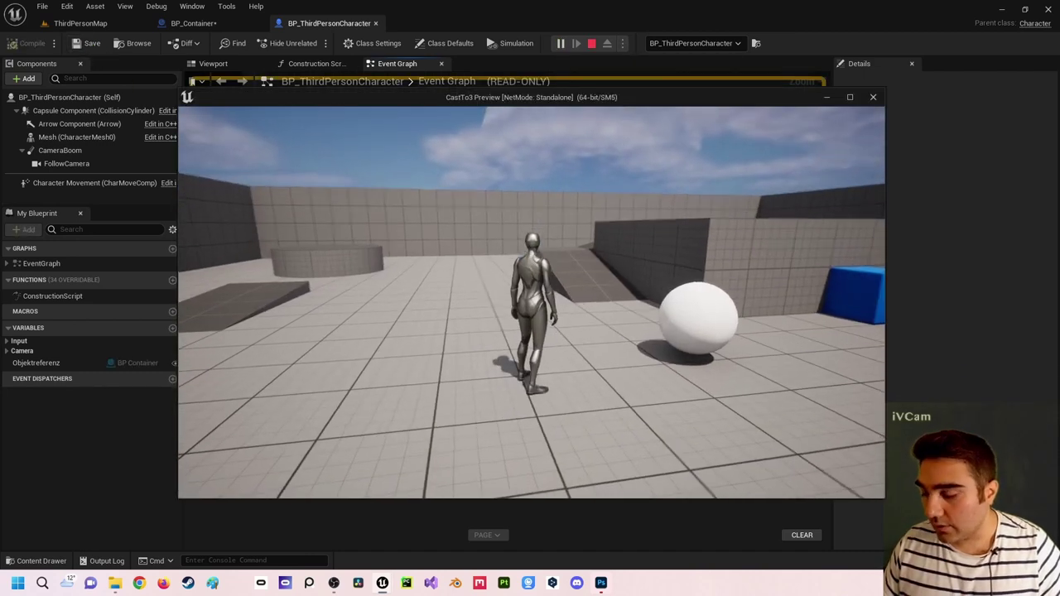
pyautogui.press('e')
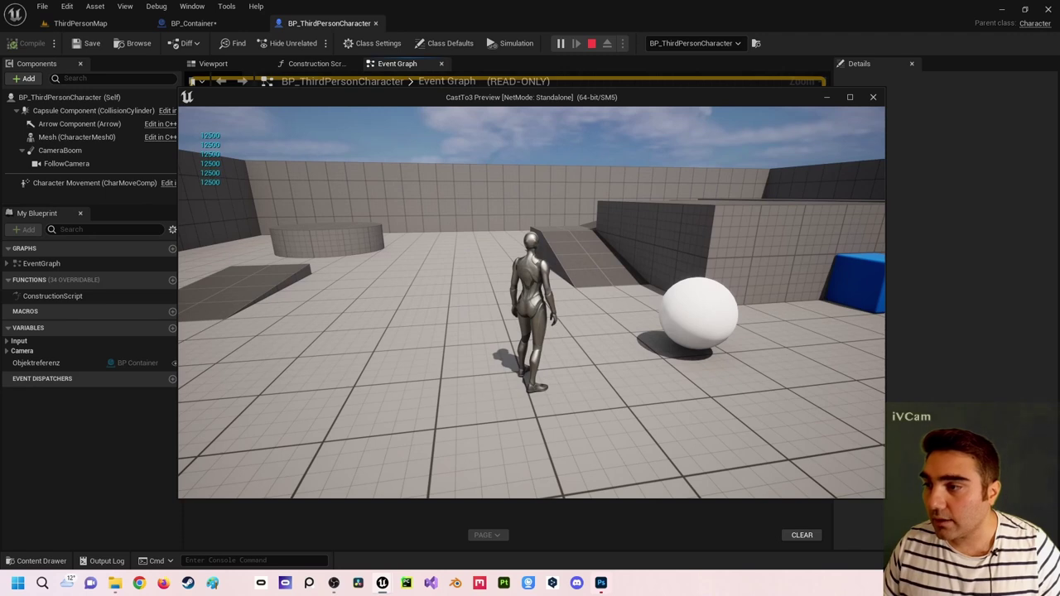
pyautogui.press('e')
pyautogui.press('Escape')
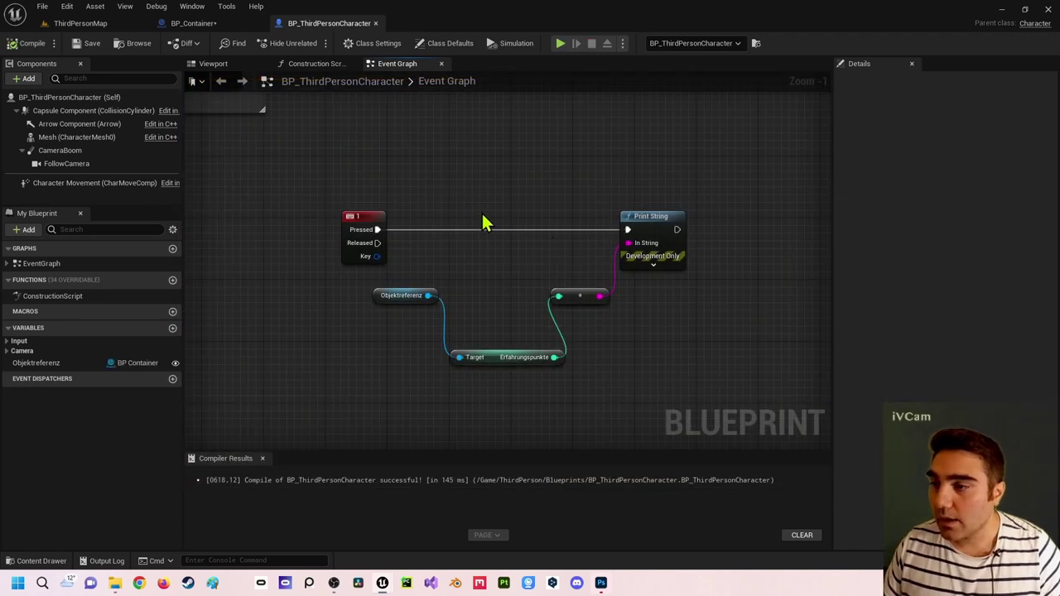
pyautogui.moveTo(483, 220); pyautogui.dragTo(504, 263, button='right')
pyautogui.moveTo(504, 214); pyautogui.dragTo(532, 313, button='right')
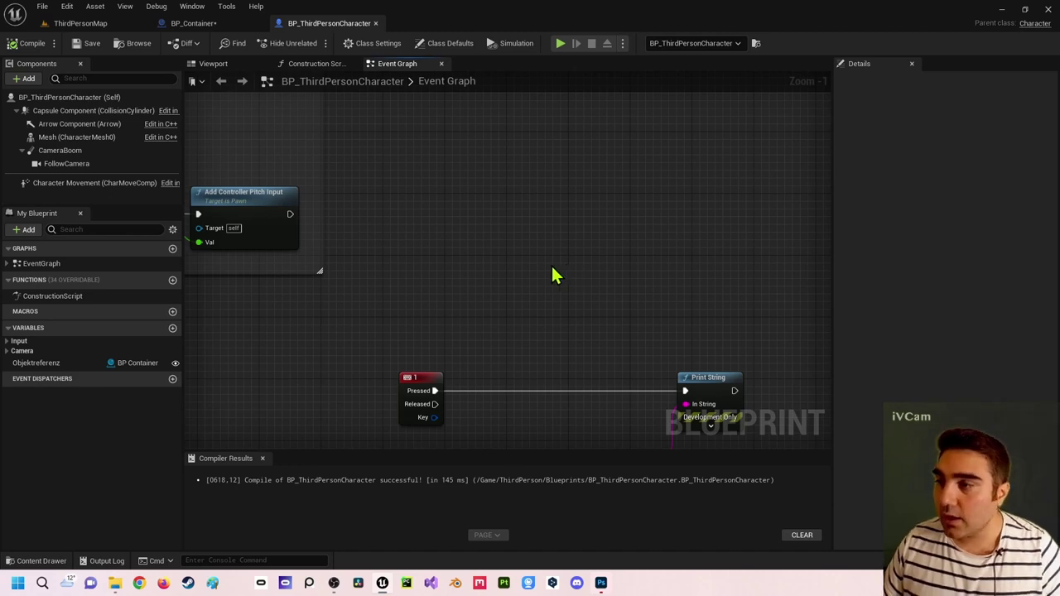
pyautogui.moveTo(461, 251); pyautogui.dragTo(514, 252, button='right')
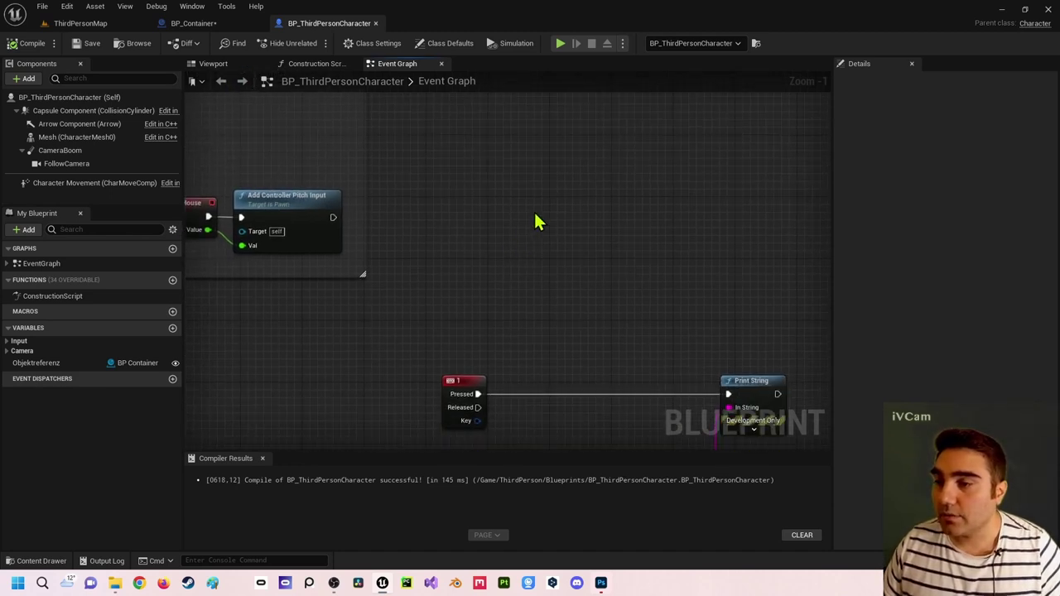
pyautogui.moveTo(535, 215); pyautogui.dragTo(527, 205, button='right')
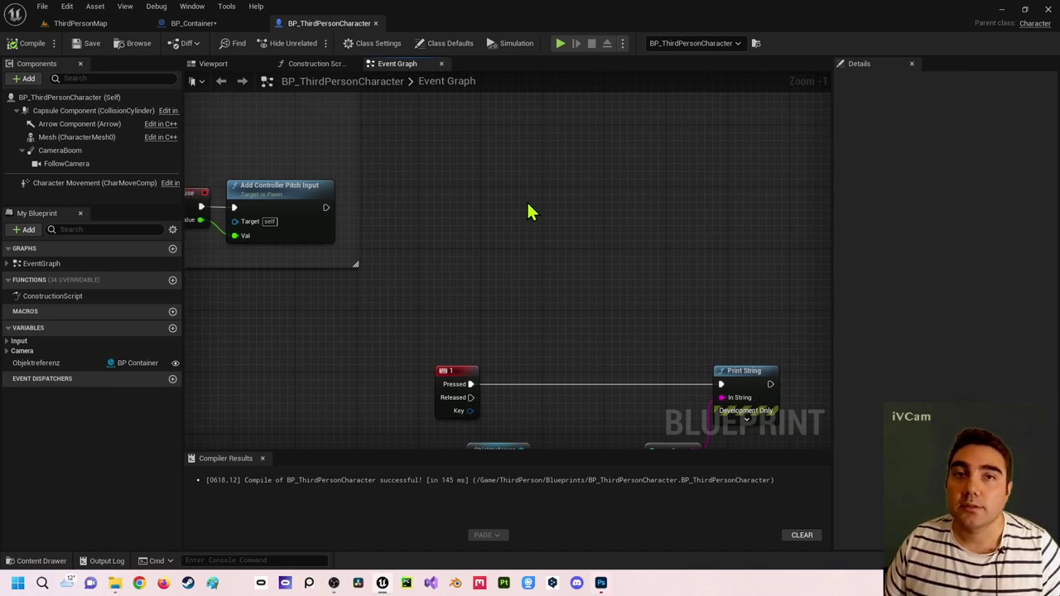